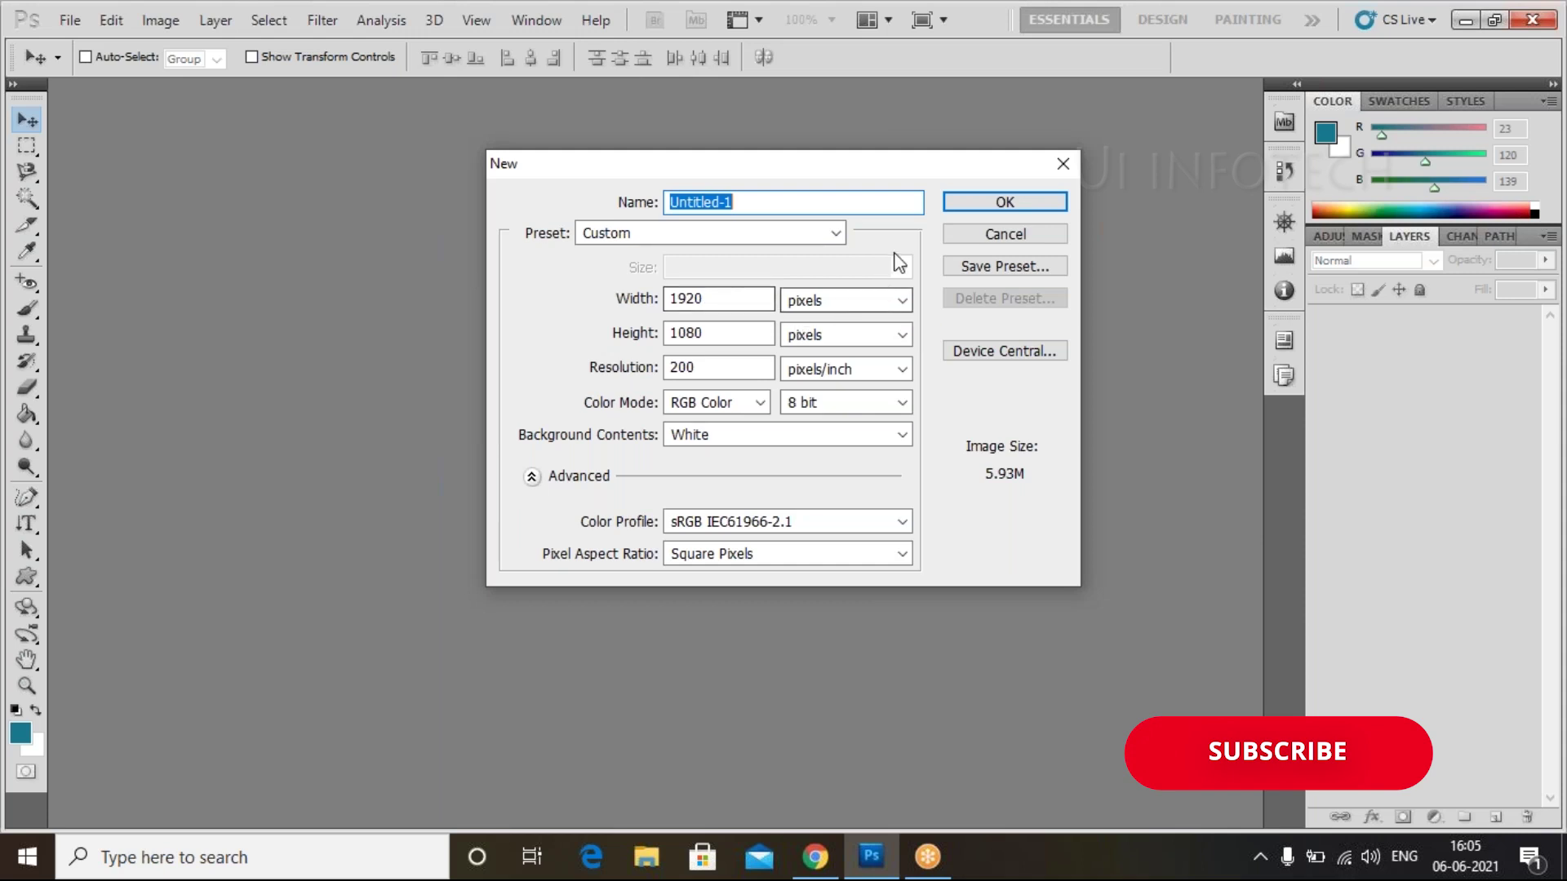
Create a 1920×1080, 200 ppi white document and convert its Background into an unlocked Layer 0
left_click(953, 203)
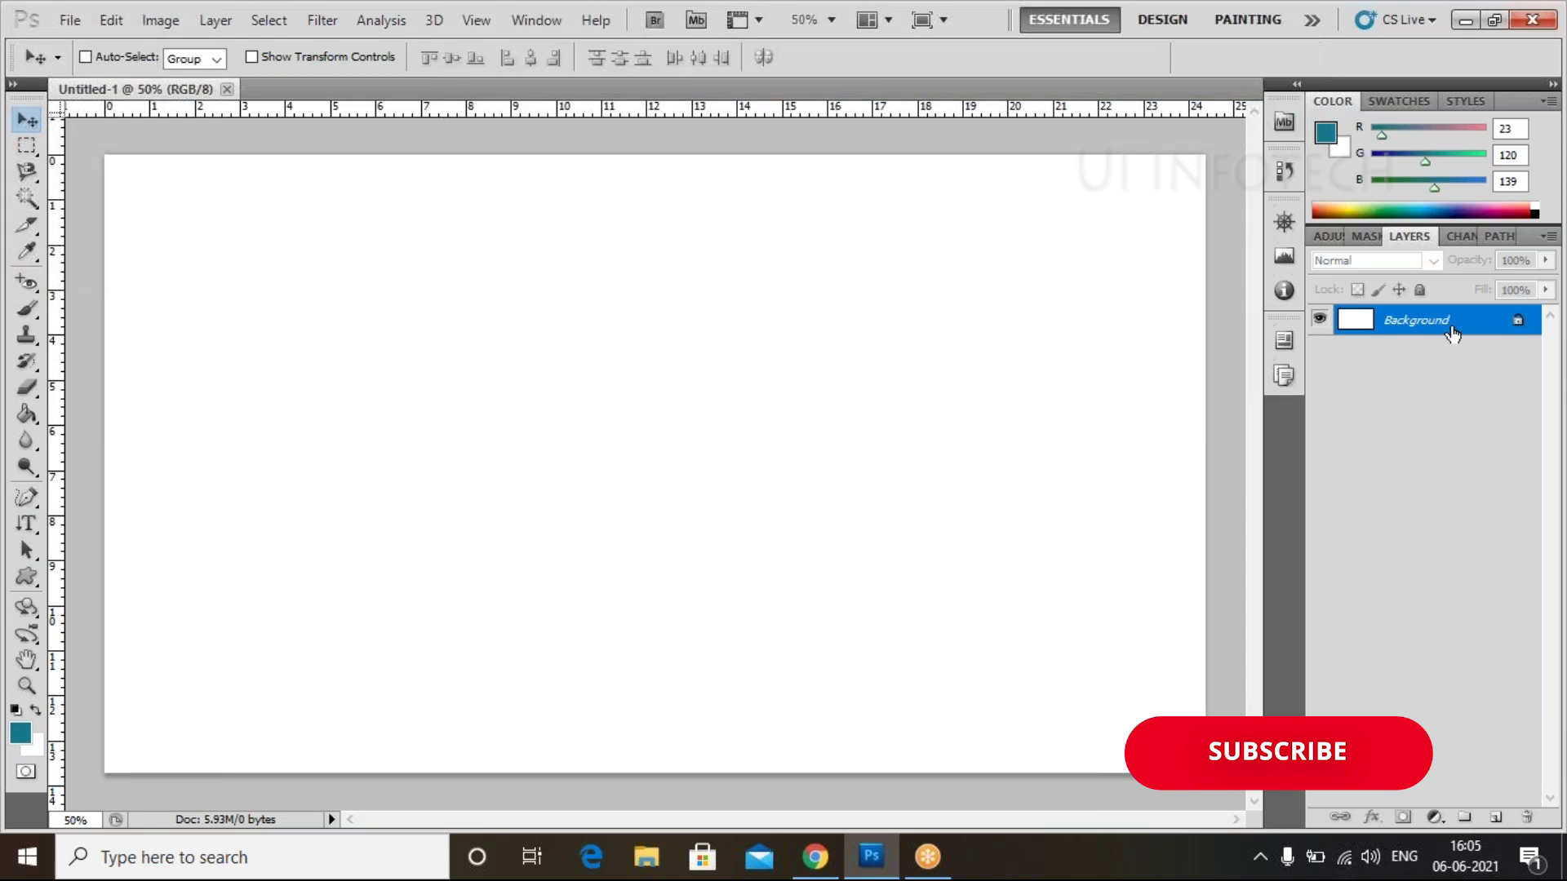
double_click(1452, 330)
left_click(948, 271)
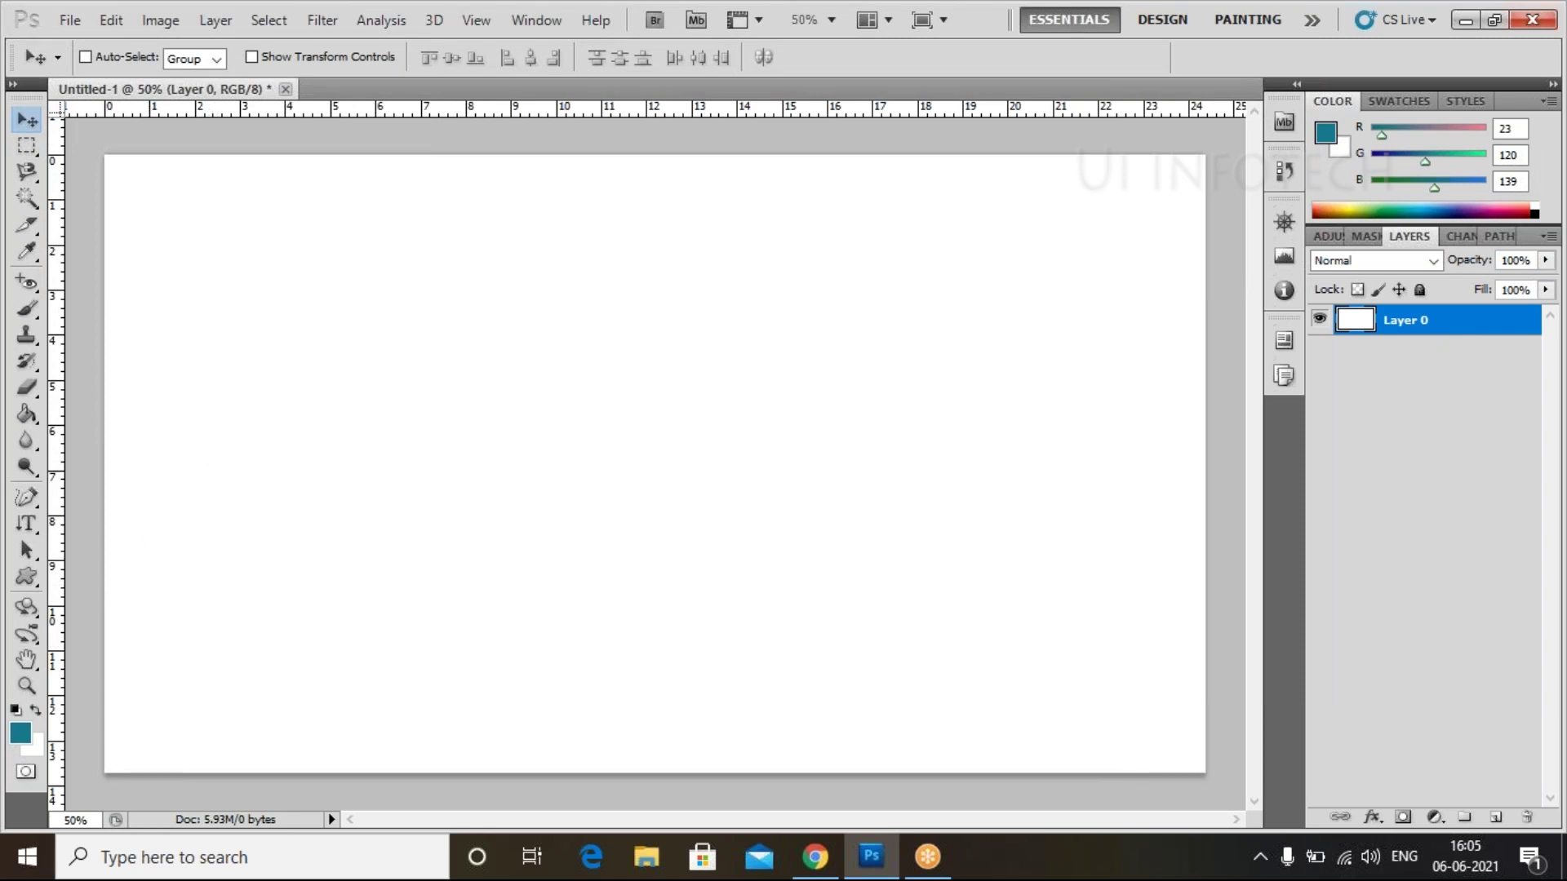
left_click(27, 524)
With the Horizontal Type Tool, type NATURE as a new text layer on the canvas's left
right_click(54, 531)
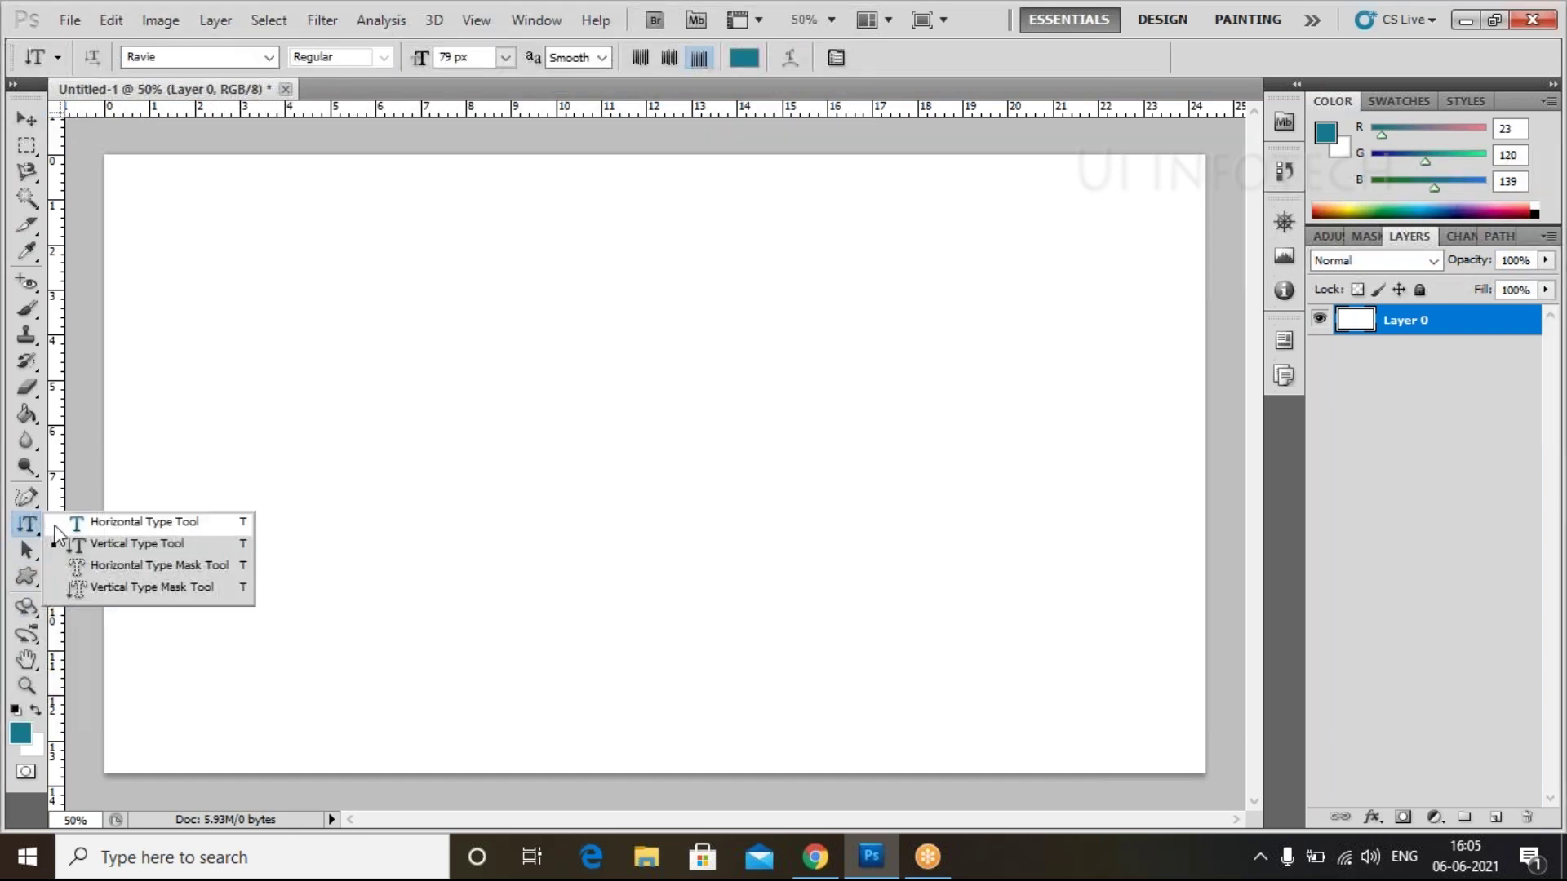
left_click(110, 519)
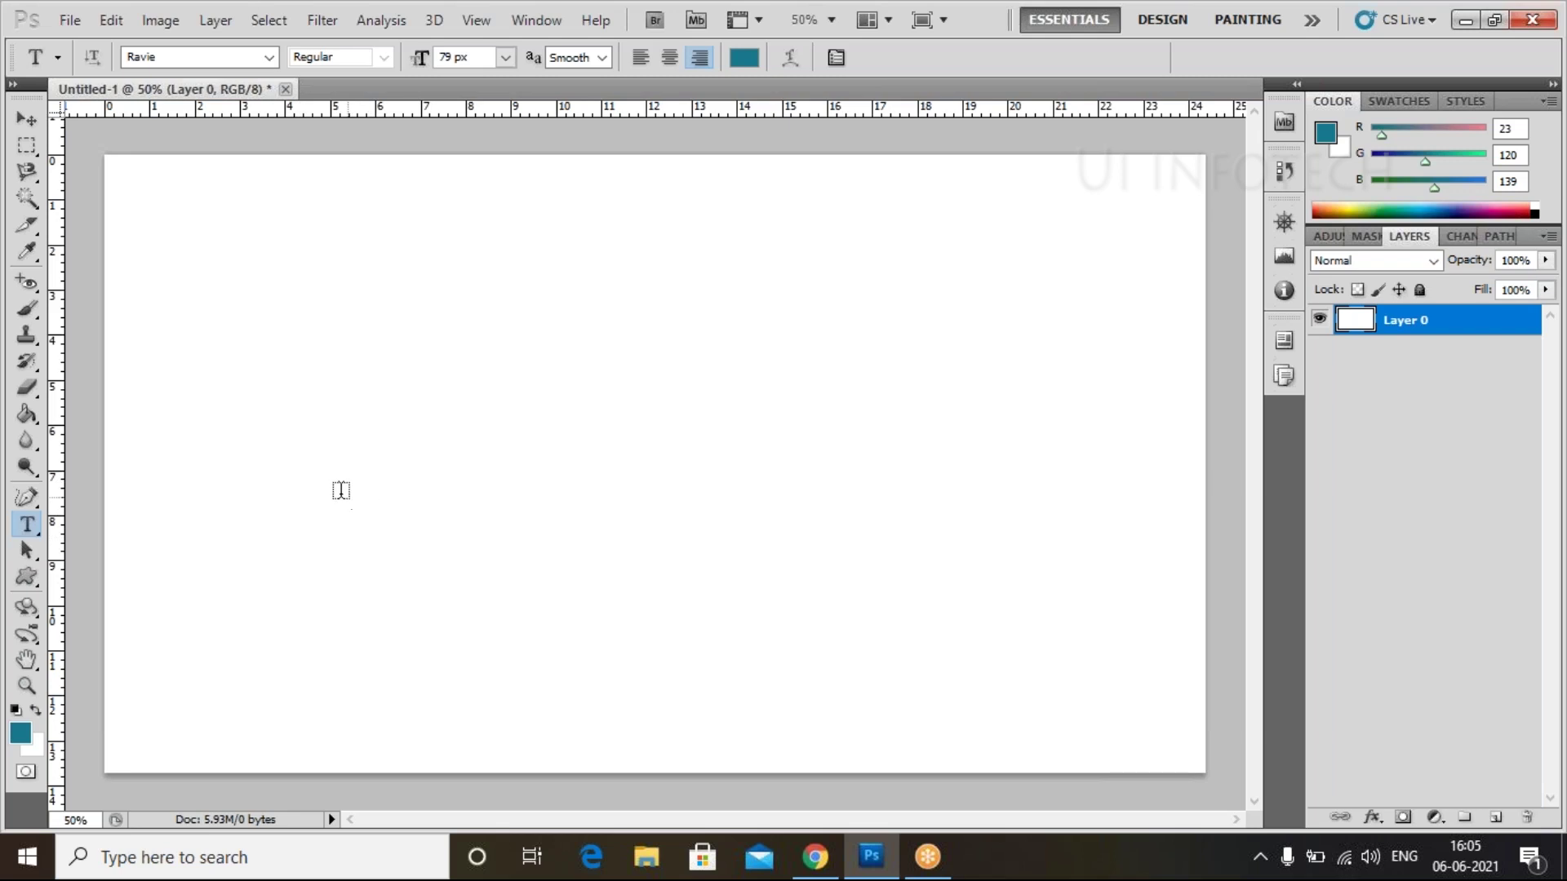
left_click(275, 398)
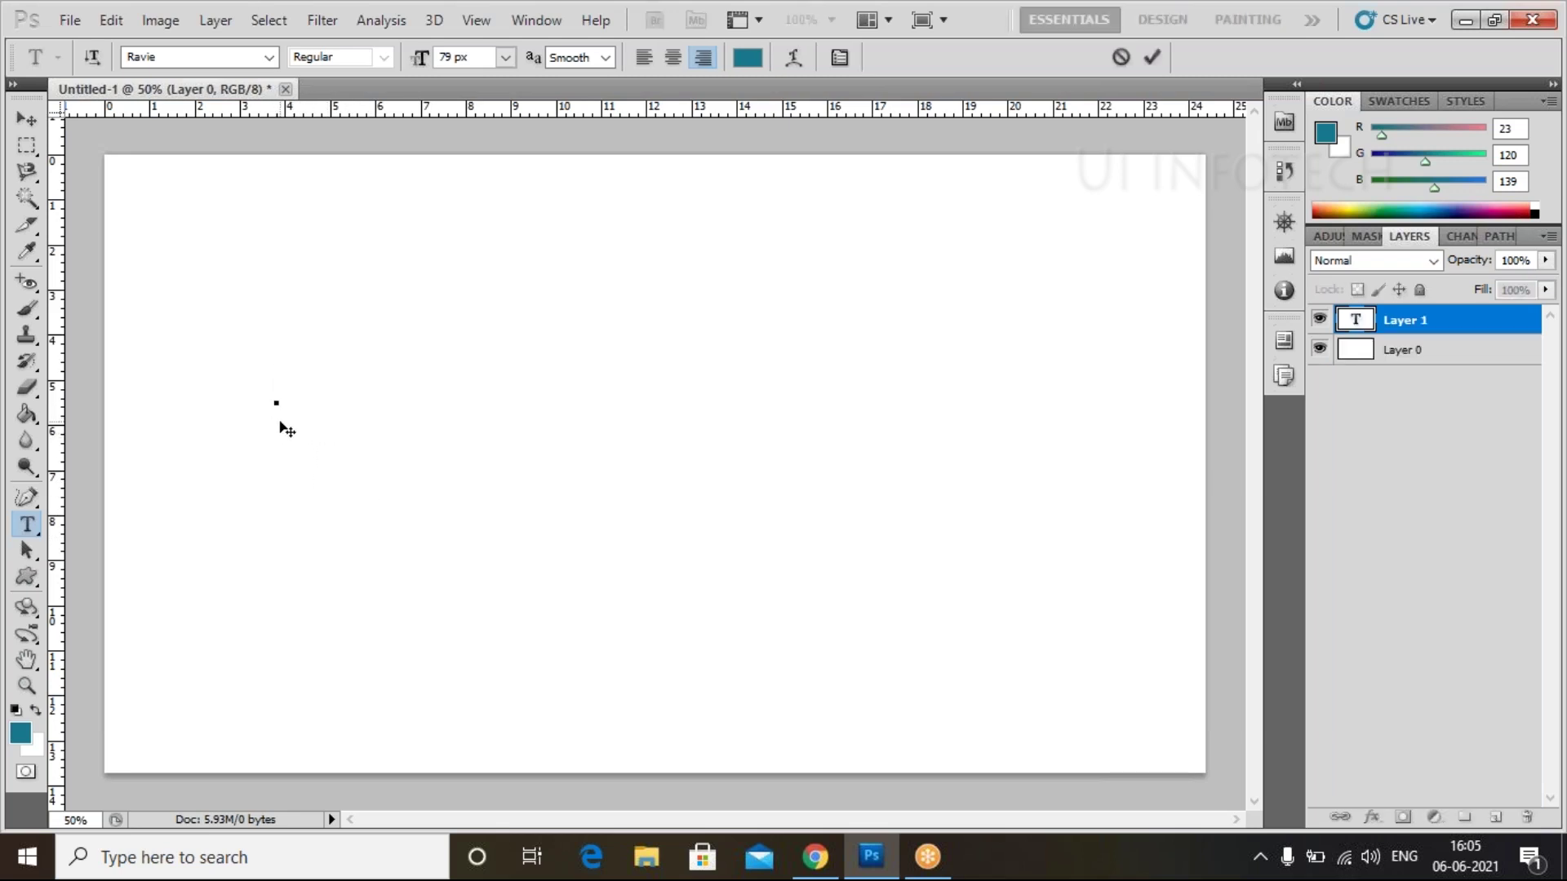
type("{")
key("BackSpace")
type("NQA")
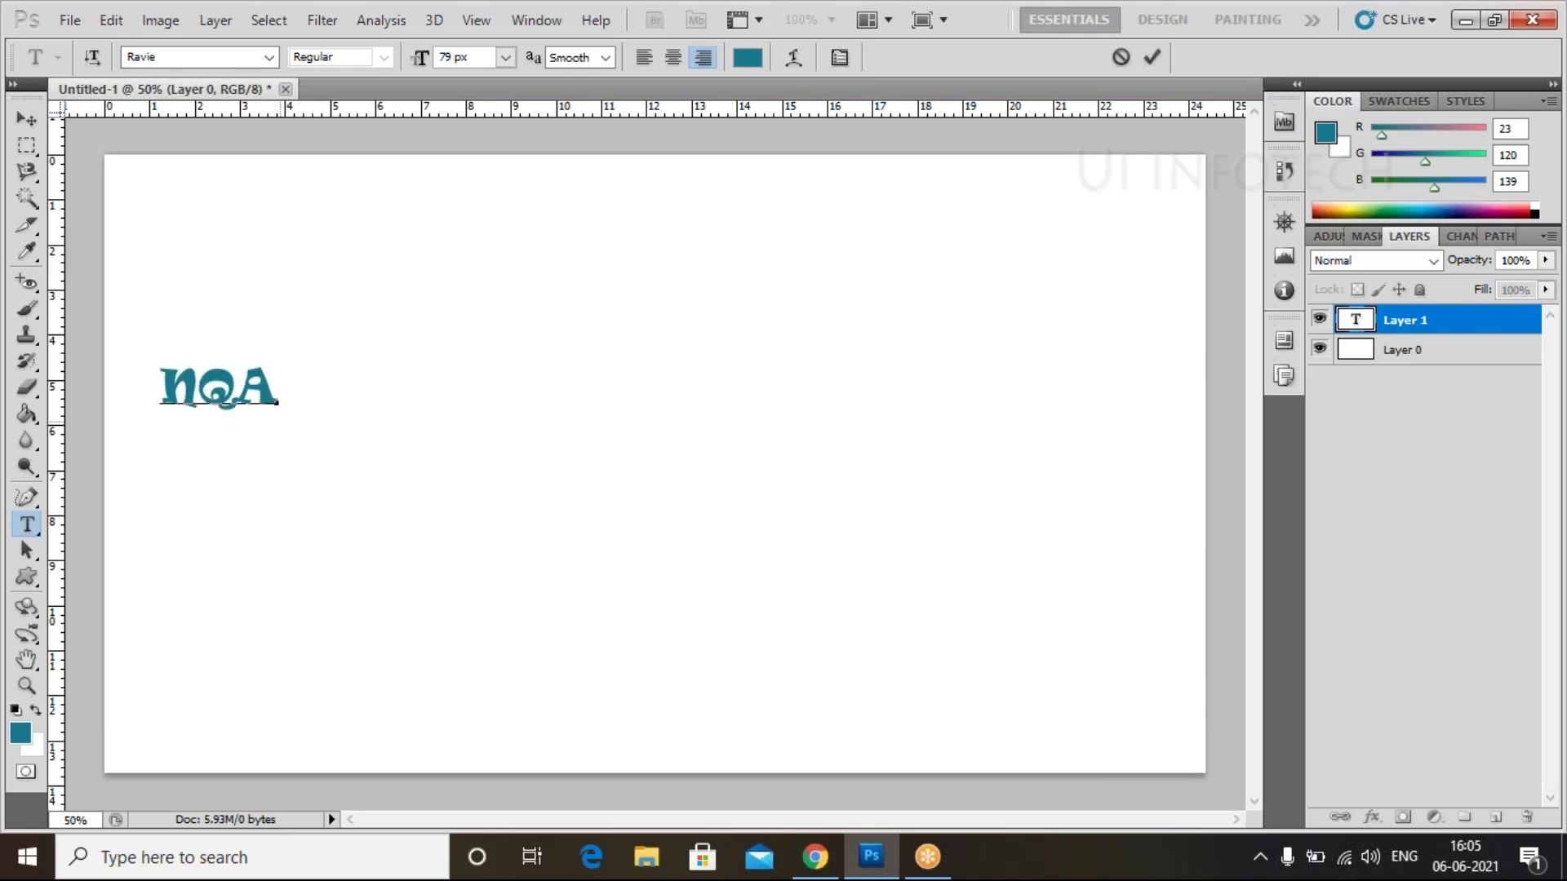
key("BackSpace")
key("BackSpace")
key("BackSpace")
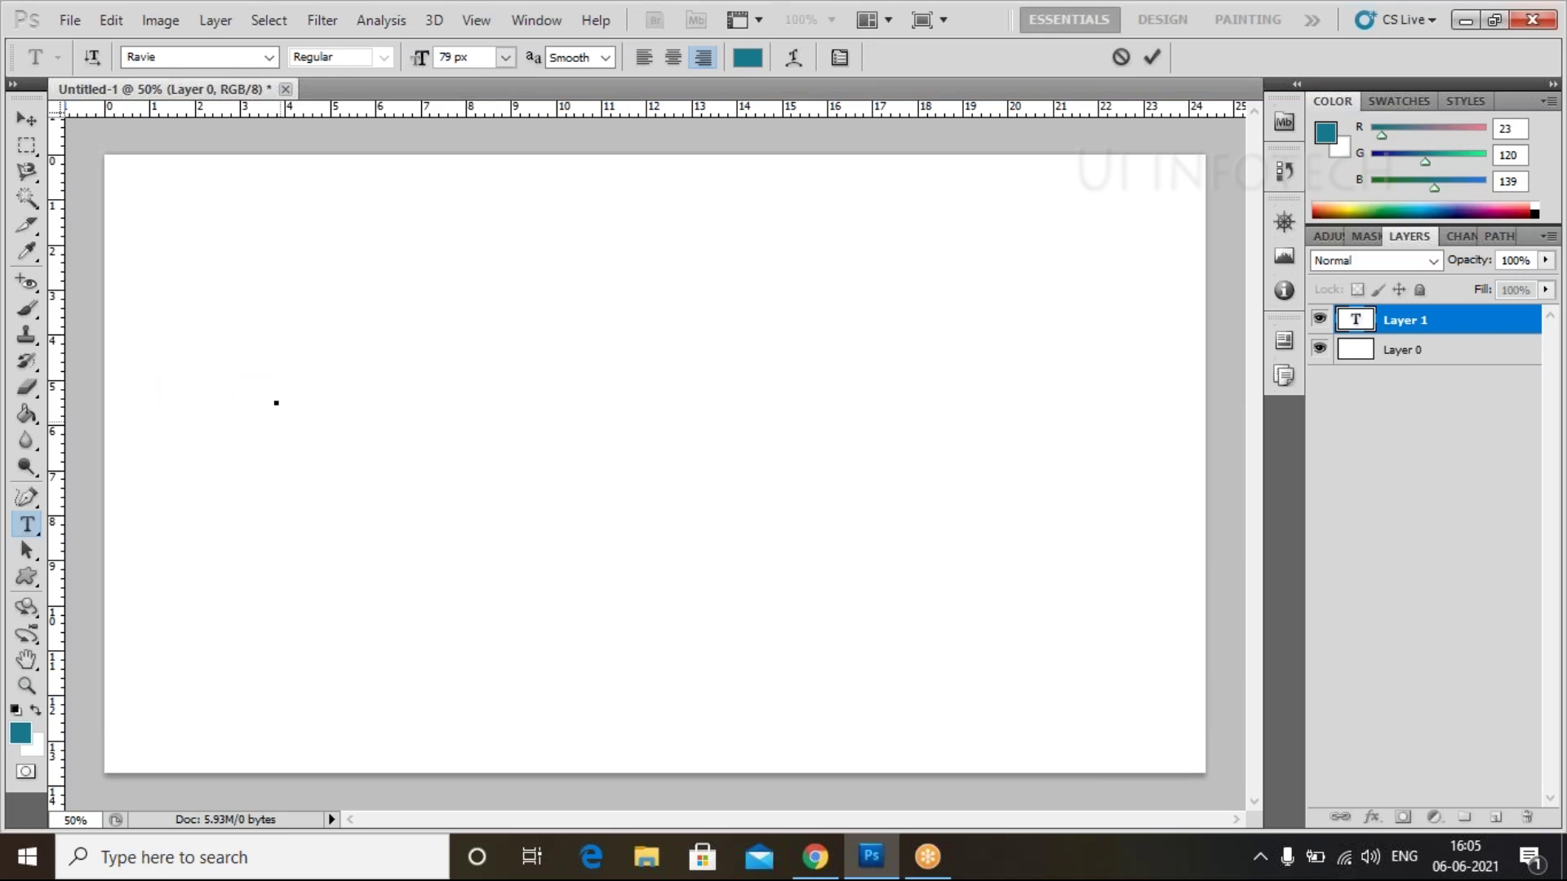
type("NA")
type("TURE")
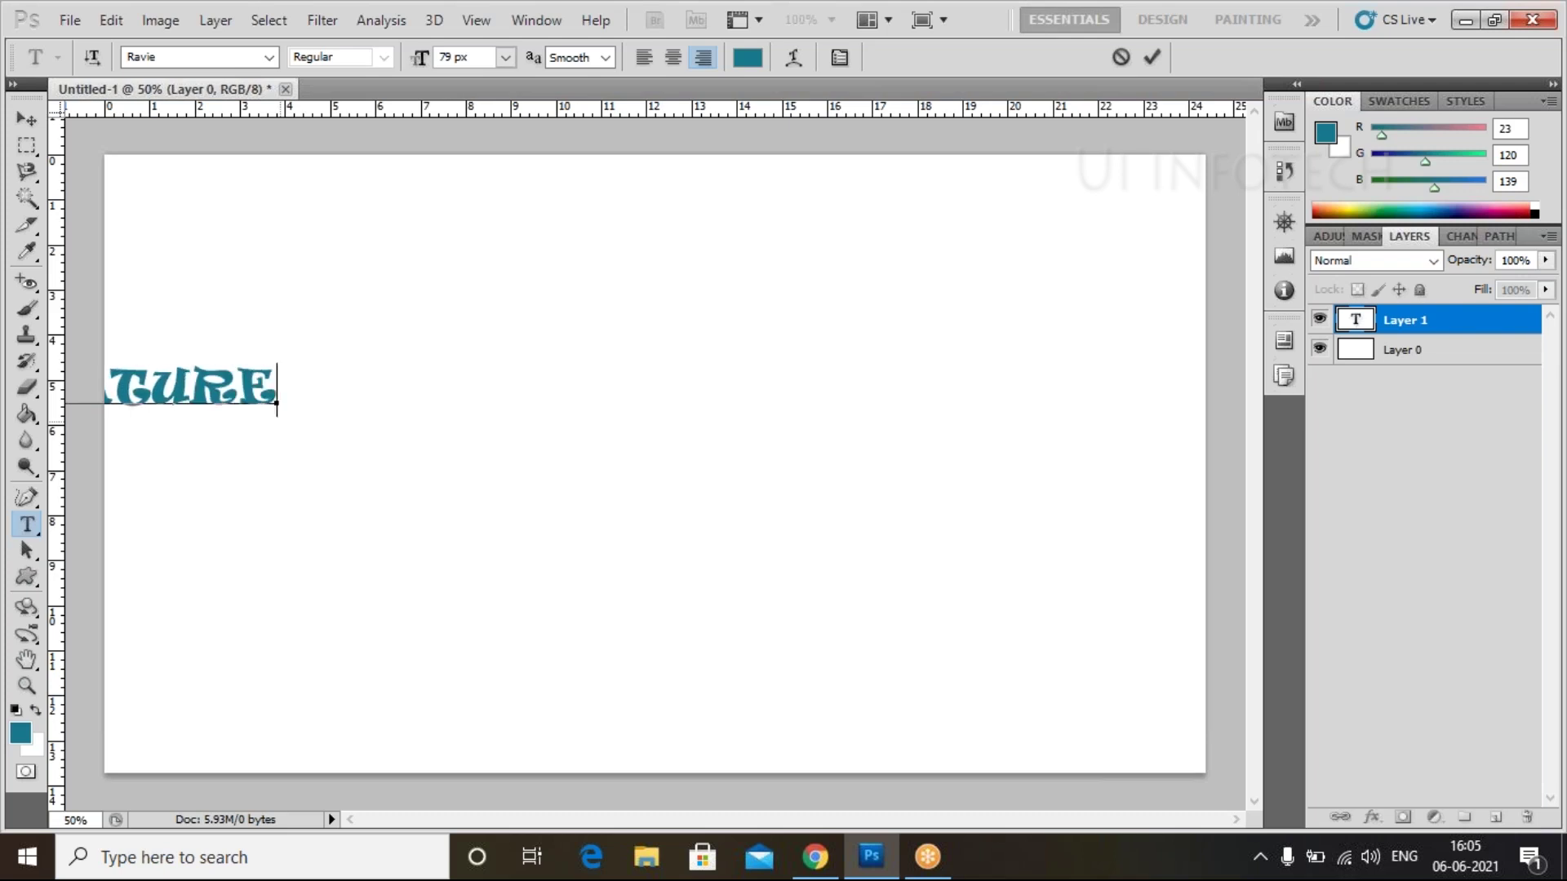
Commit NATURE and drag it fully inside the left side of the canvas
left_click(27, 119)
left_click_drag(227, 390, 546, 390)
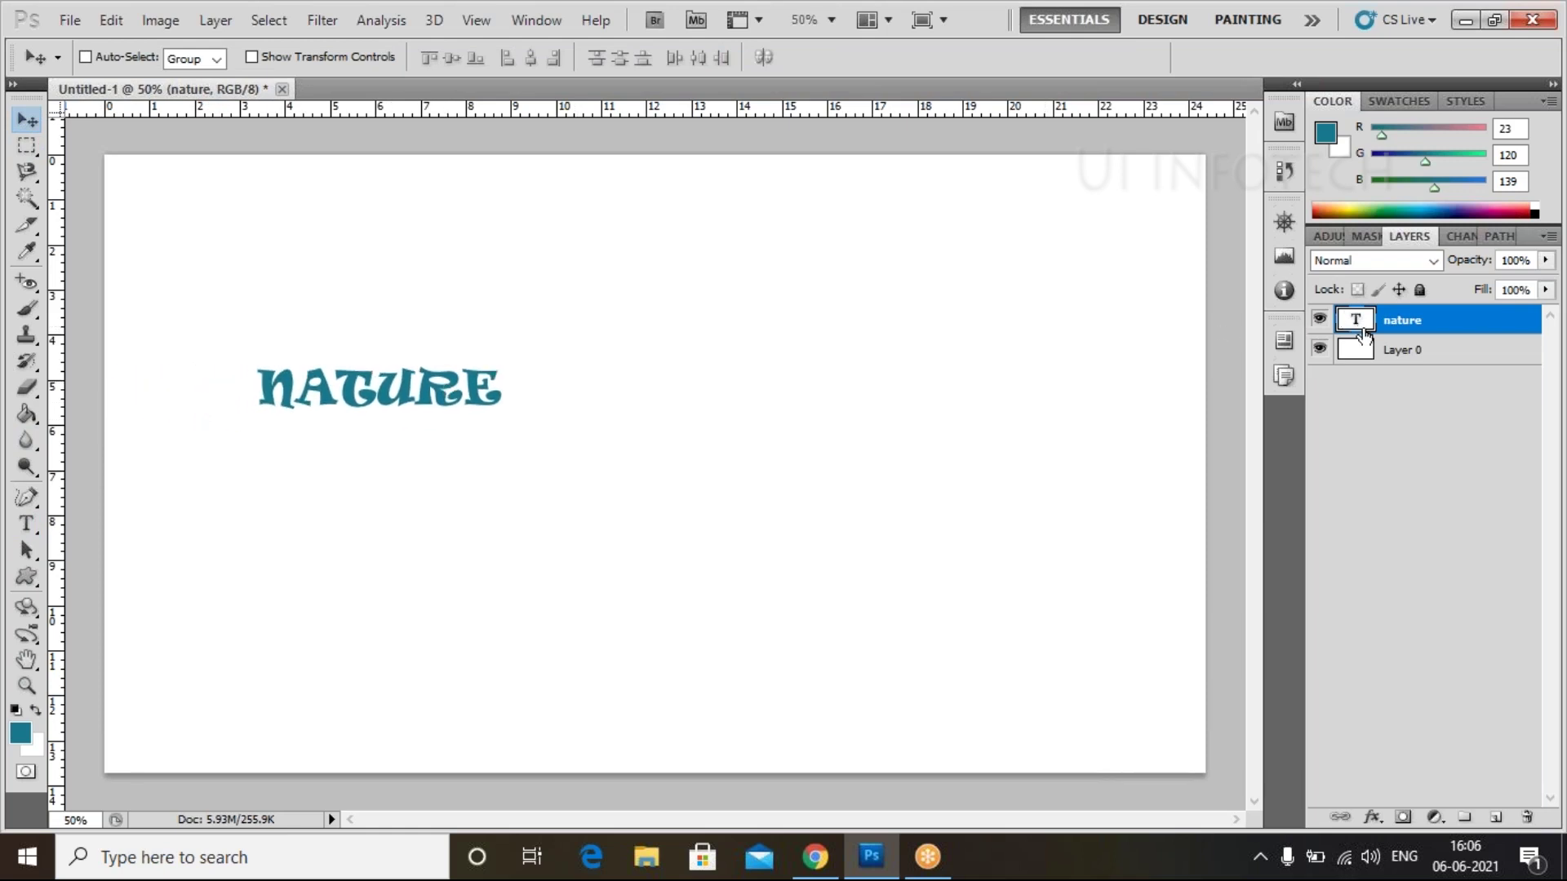
double_click(1356, 322)
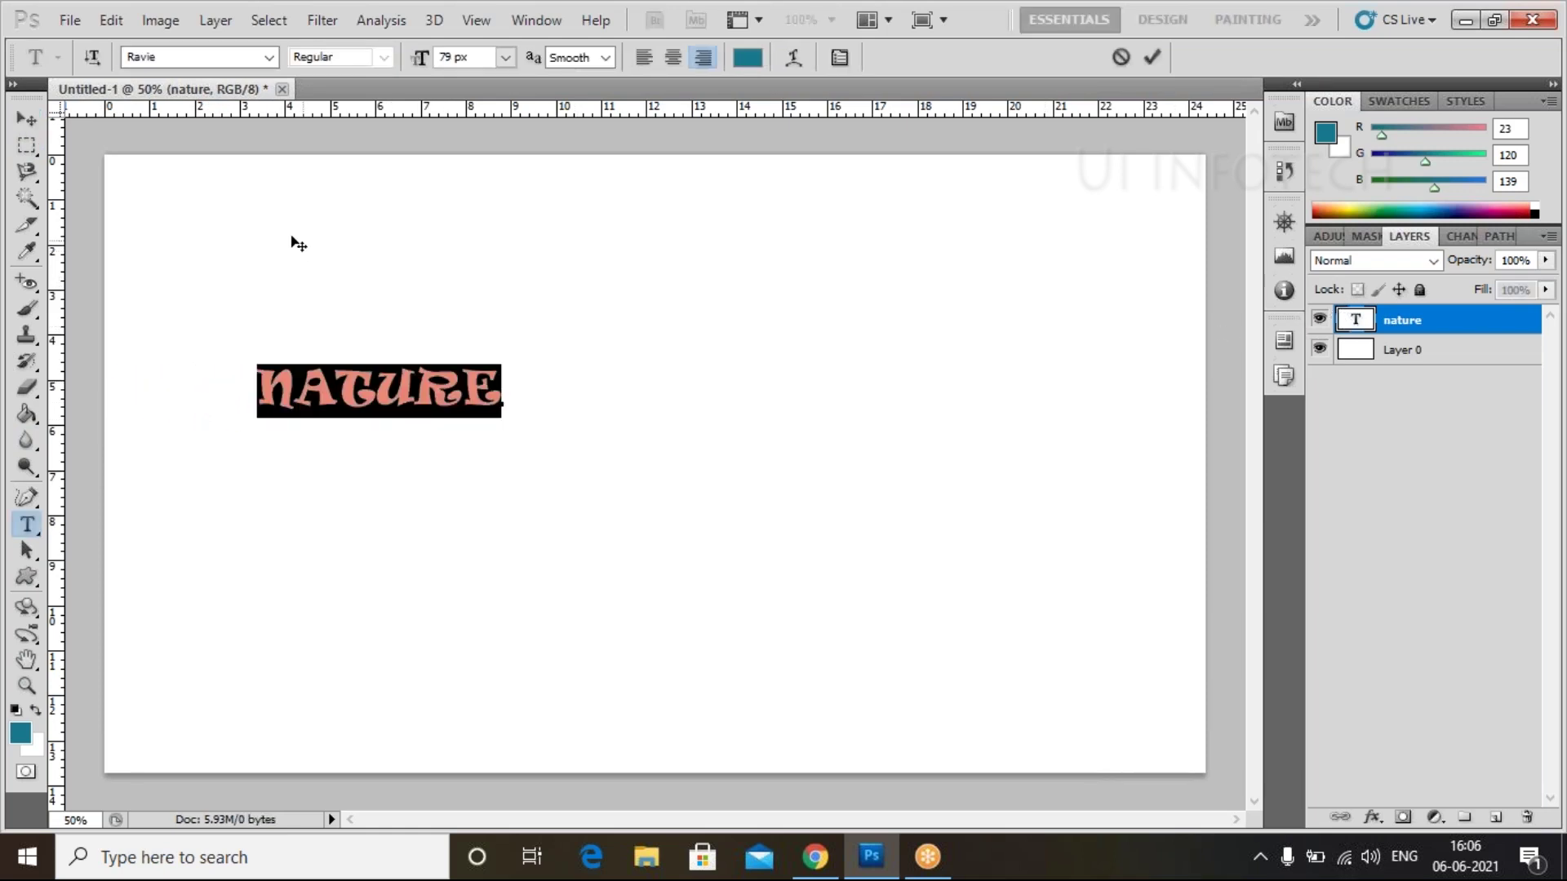
Set NATURE in the Rockwell font and colour it a deep blue
left_click(259, 63)
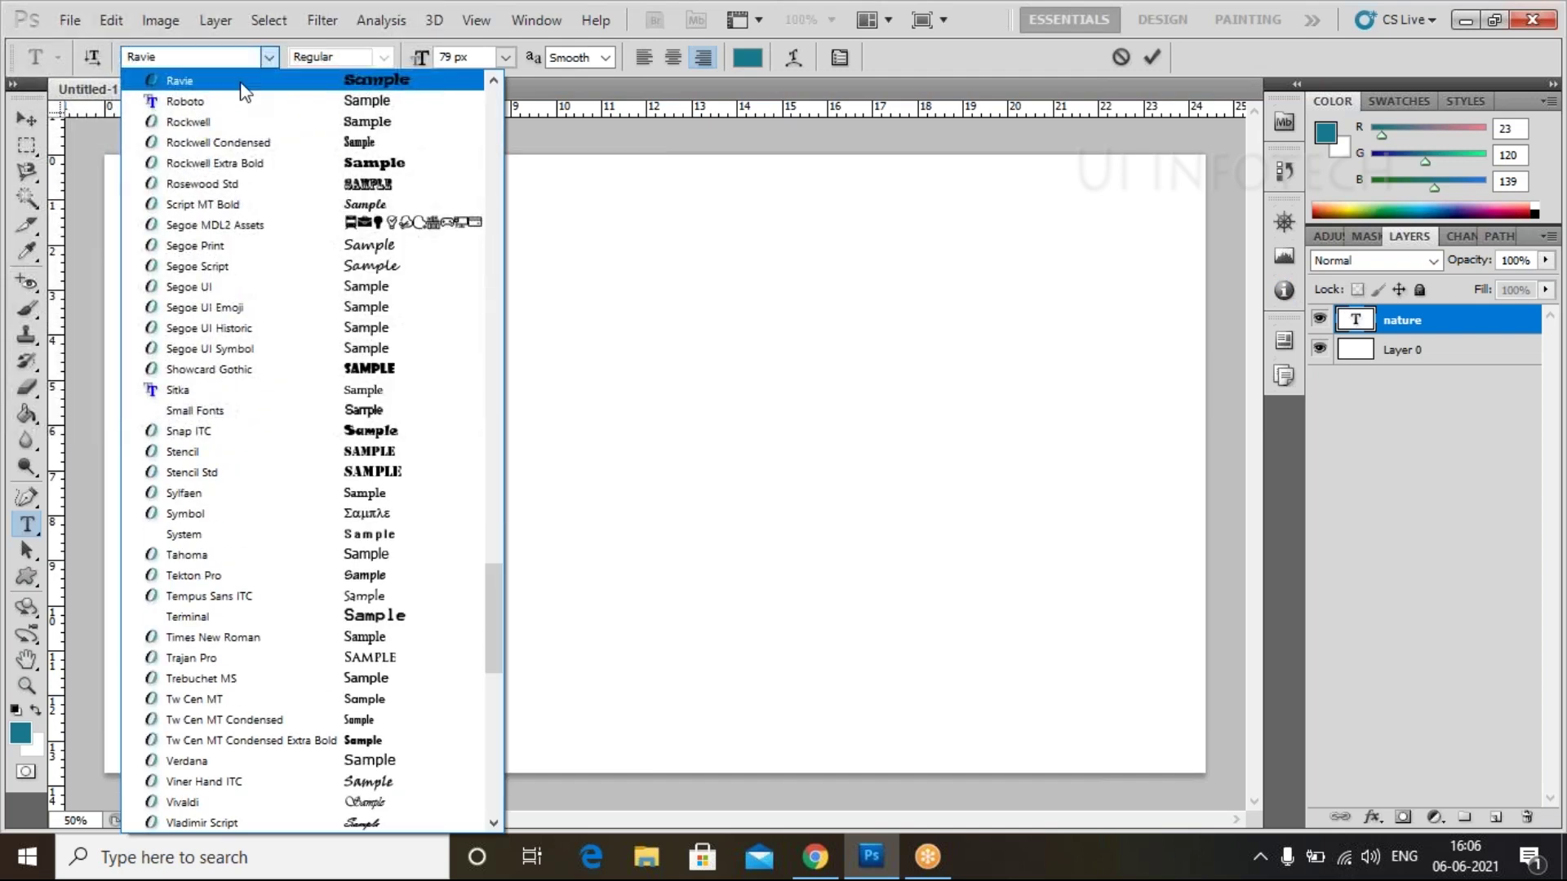
left_click(217, 123)
left_click(206, 57)
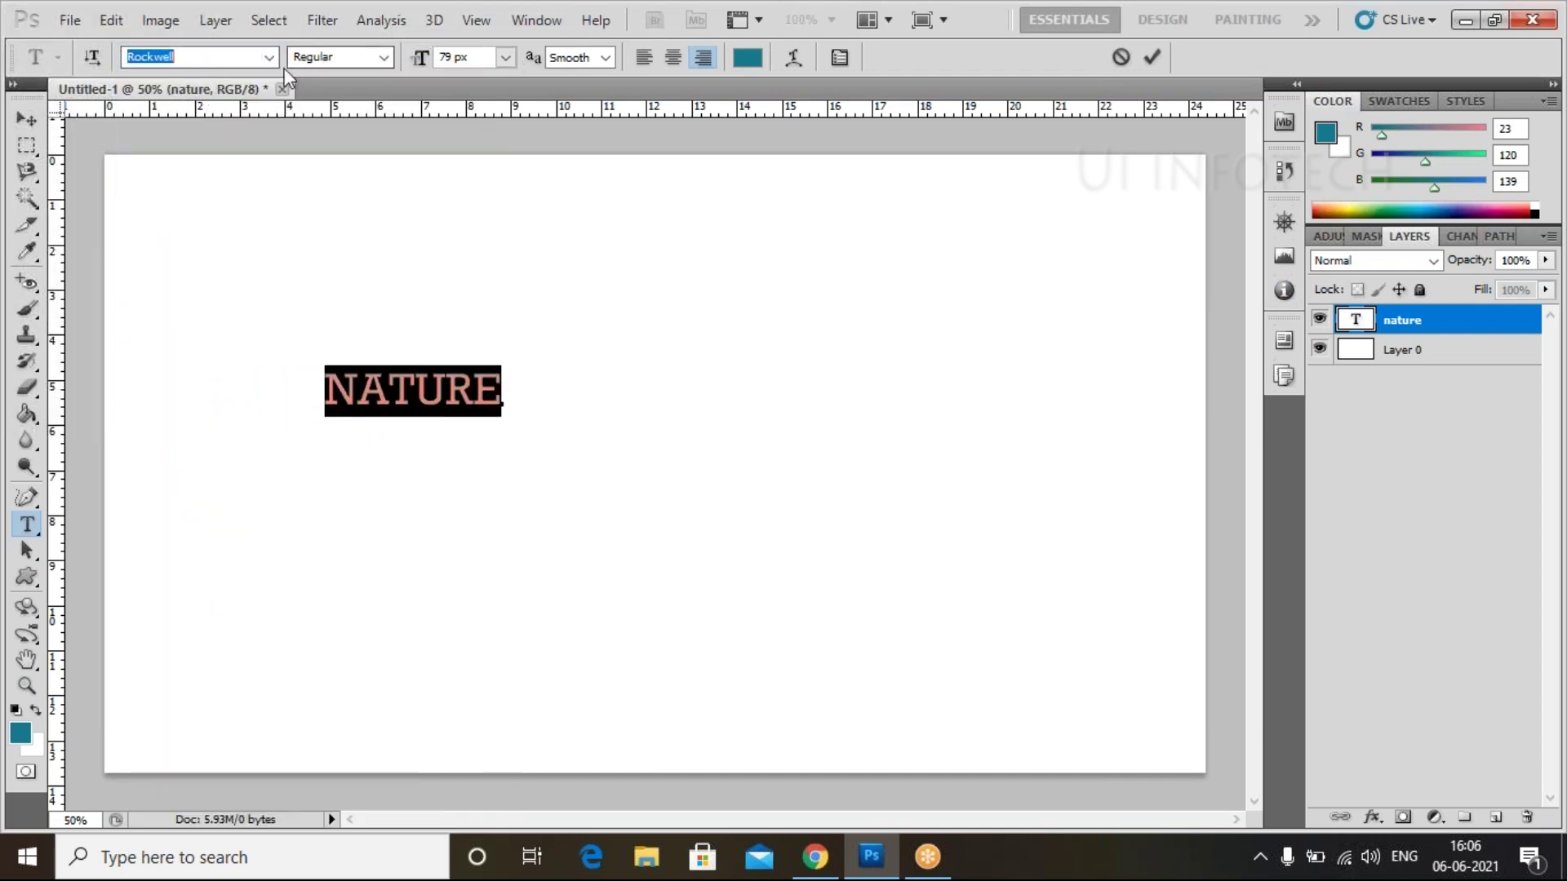
left_click(747, 57)
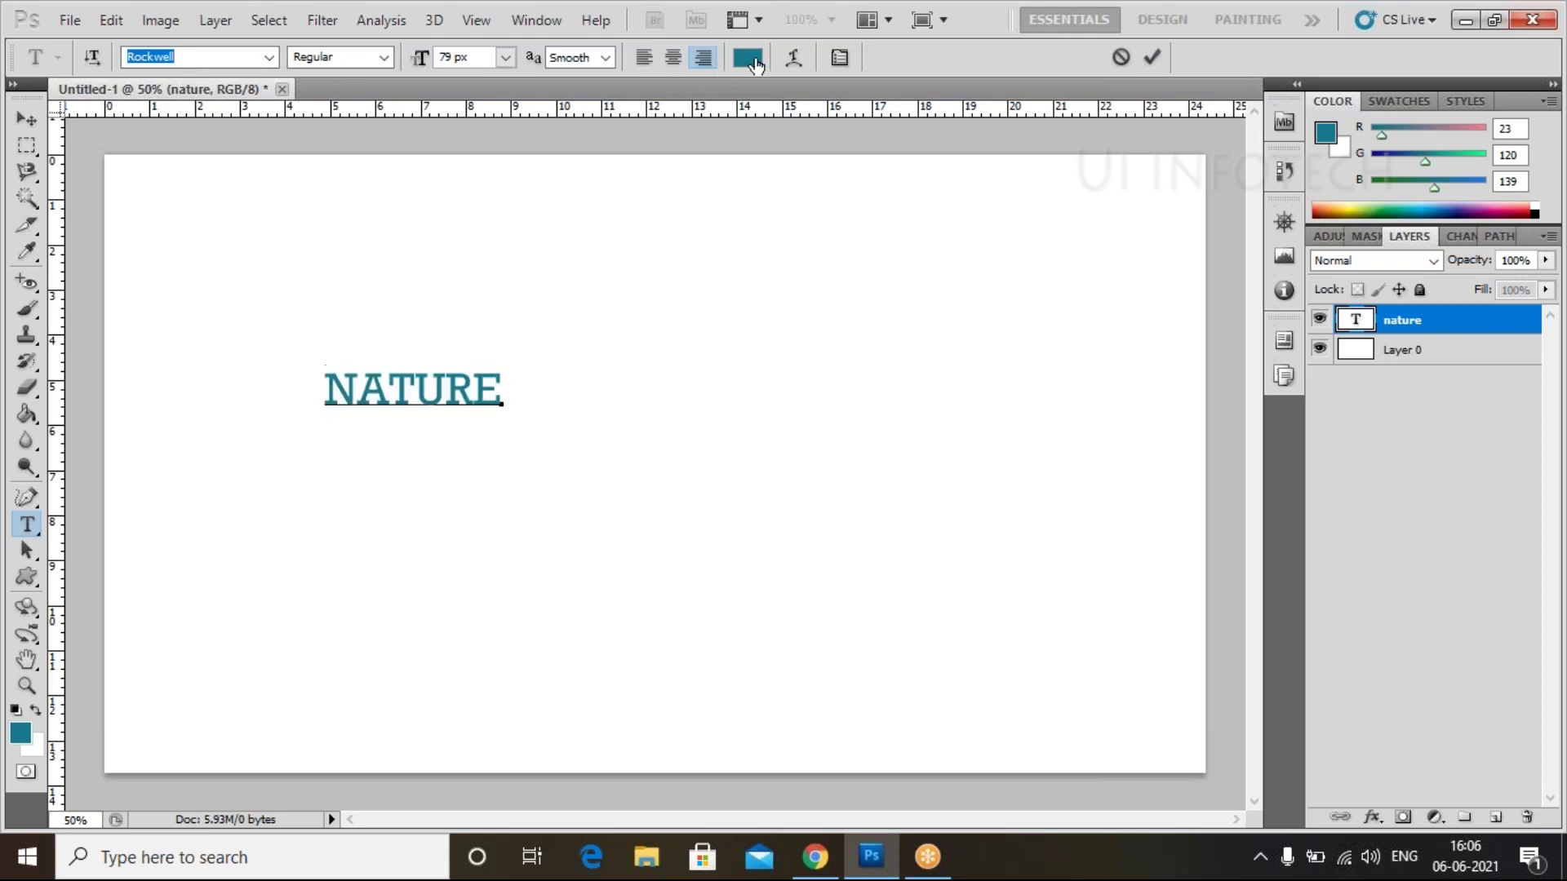
left_click_drag(1290, 420, 1290, 408)
left_click_drag(1250, 421, 1262, 392)
left_click(1499, 295)
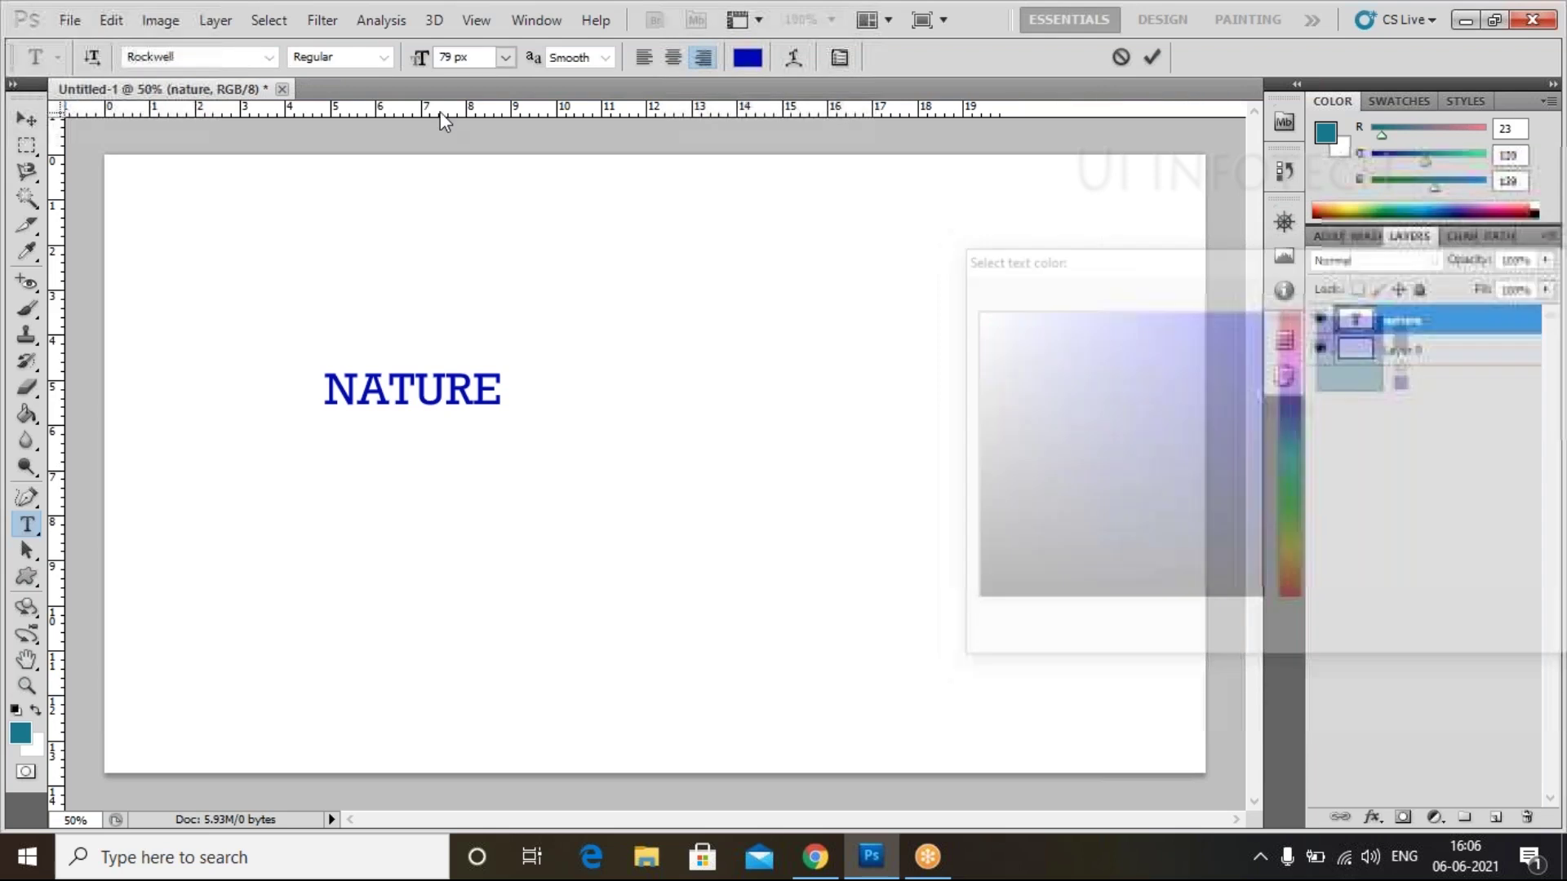
Make NATURE Bold, enlarge it to 148 px, and shift it toward the upper left
left_click(383, 57)
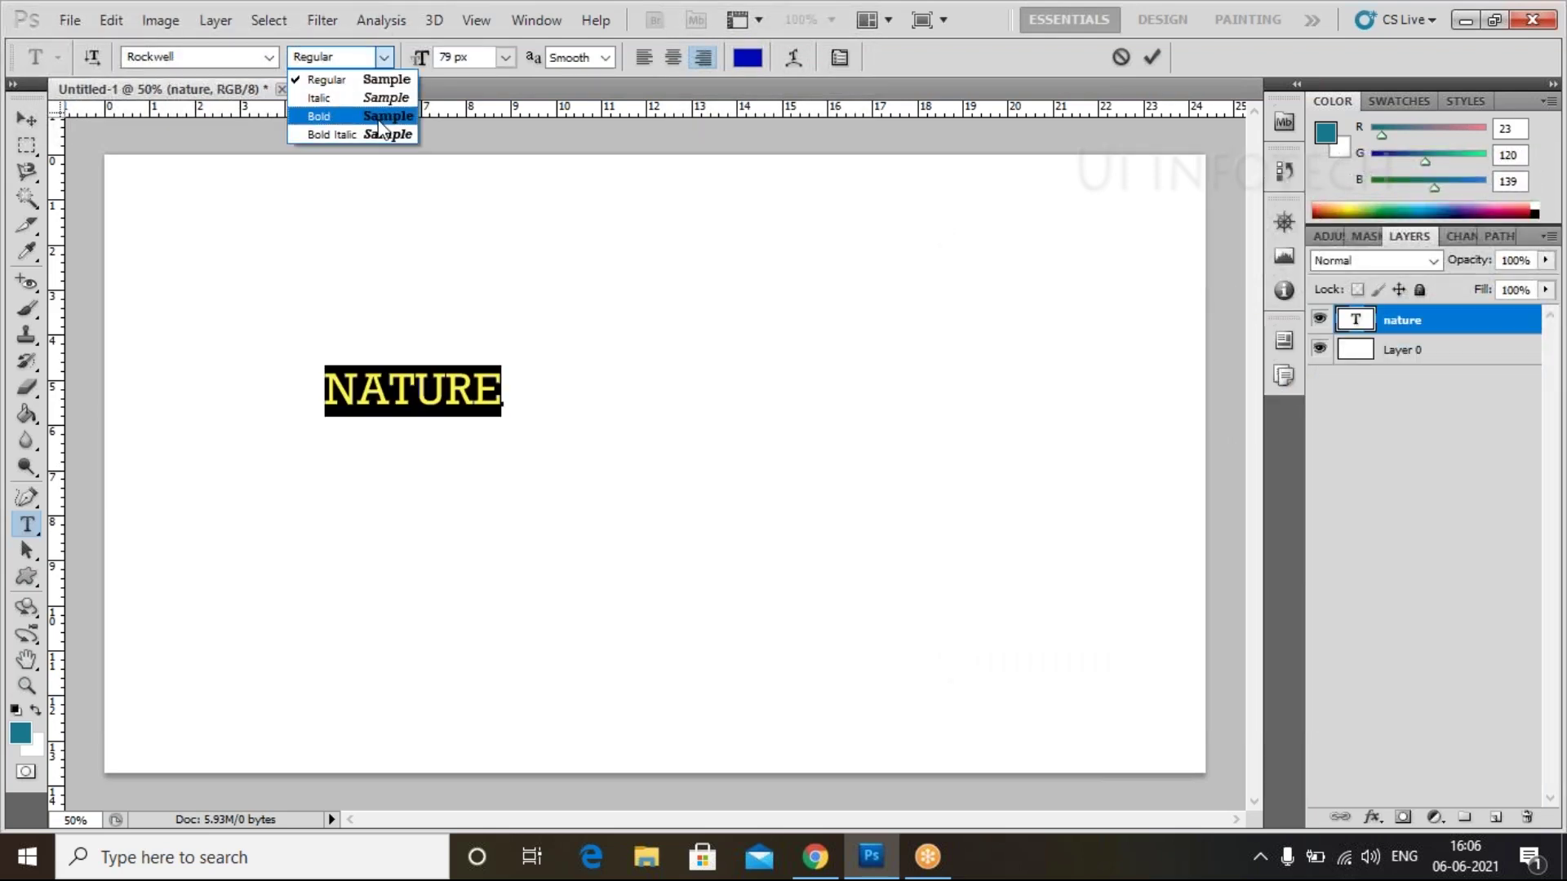
left_click(315, 117)
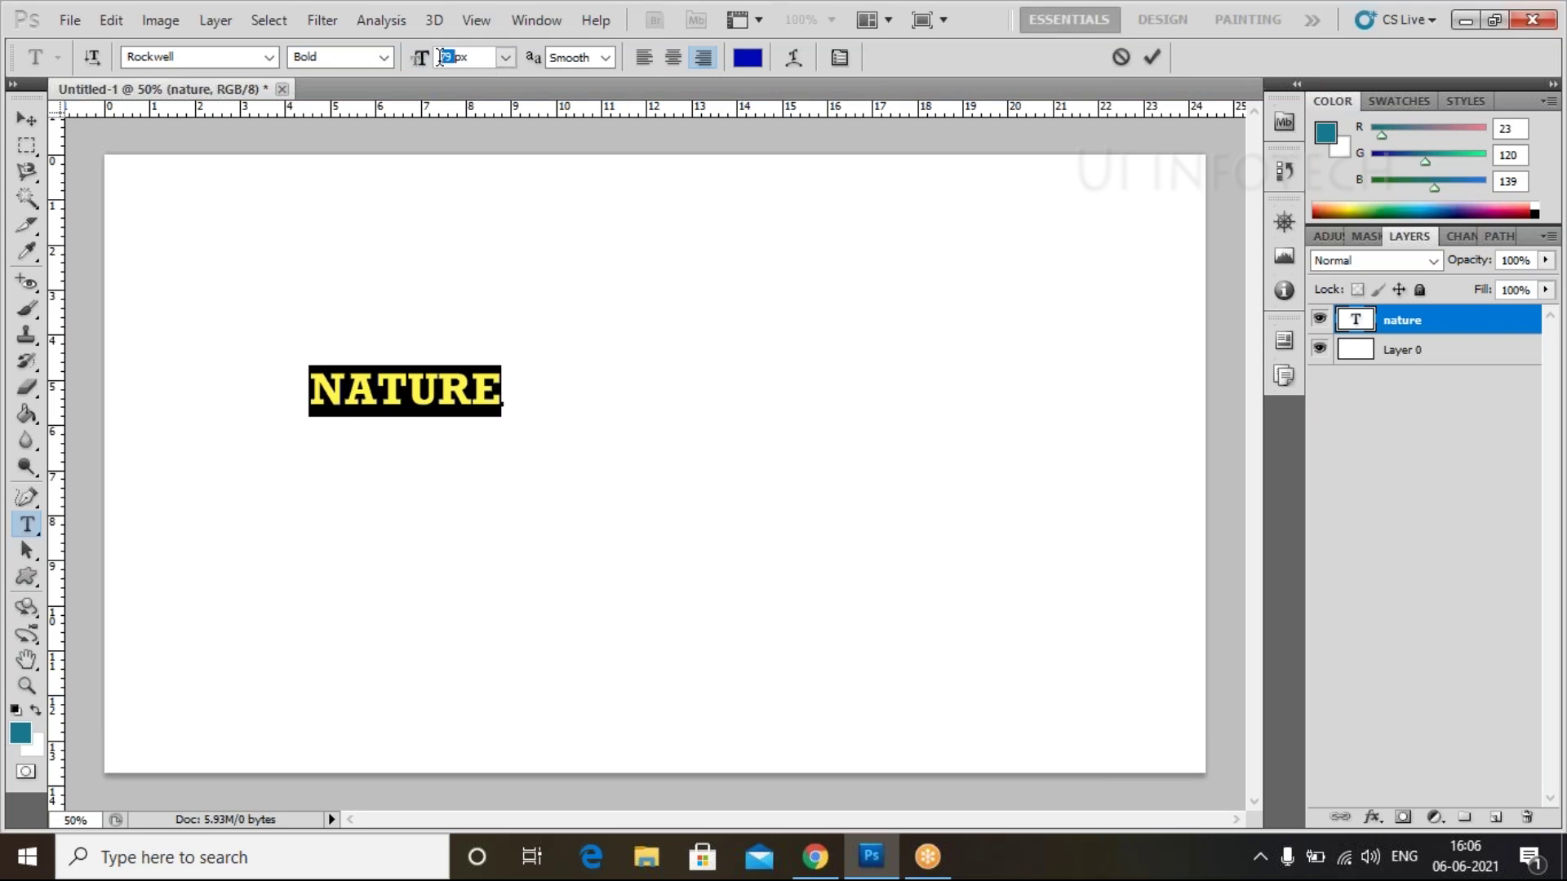
key("Up")
key("Up")
key("Up")
key("Up")
key("Up")
key("Up")
key("Up")
key("Up")
key("Up")
key("Up")
key("Up")
key("Up")
key("Up")
key("Up")
key("Up")
key("Up")
key("Up")
key("Up")
key("Up")
key("Up")
key("Up")
key("Up")
key("Up")
key("Up")
key("Up")
key("Up")
key("Up")
key("Up")
key("Up")
key("Up")
key("Up")
key("Up")
key("Up")
key("Up")
key("Up")
key("Up")
key("Up")
key("Up")
key("Up")
key("Up")
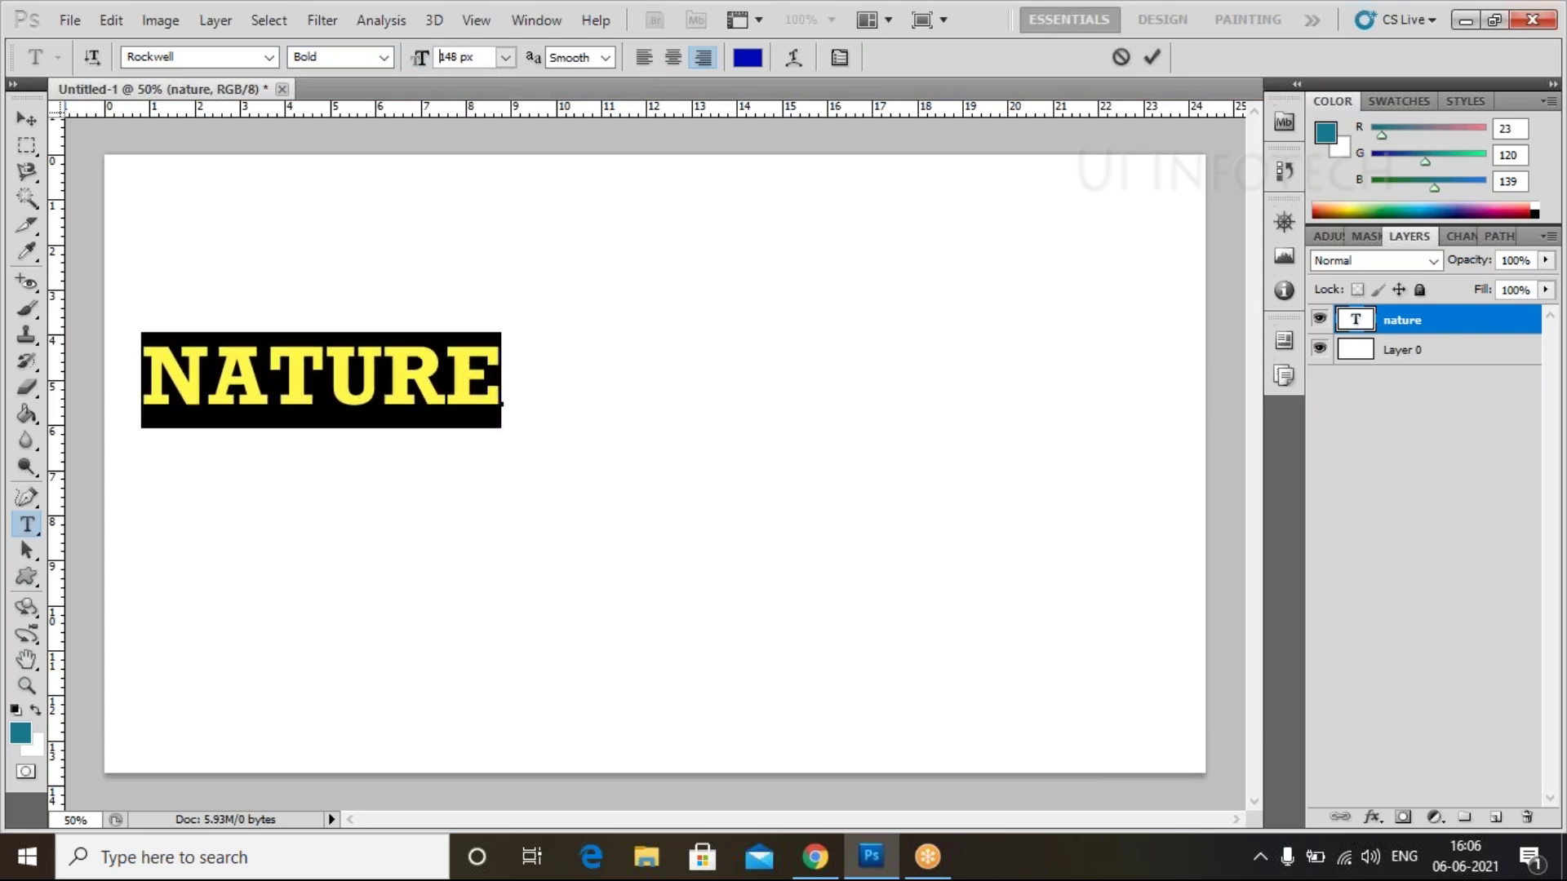
left_click(27, 119)
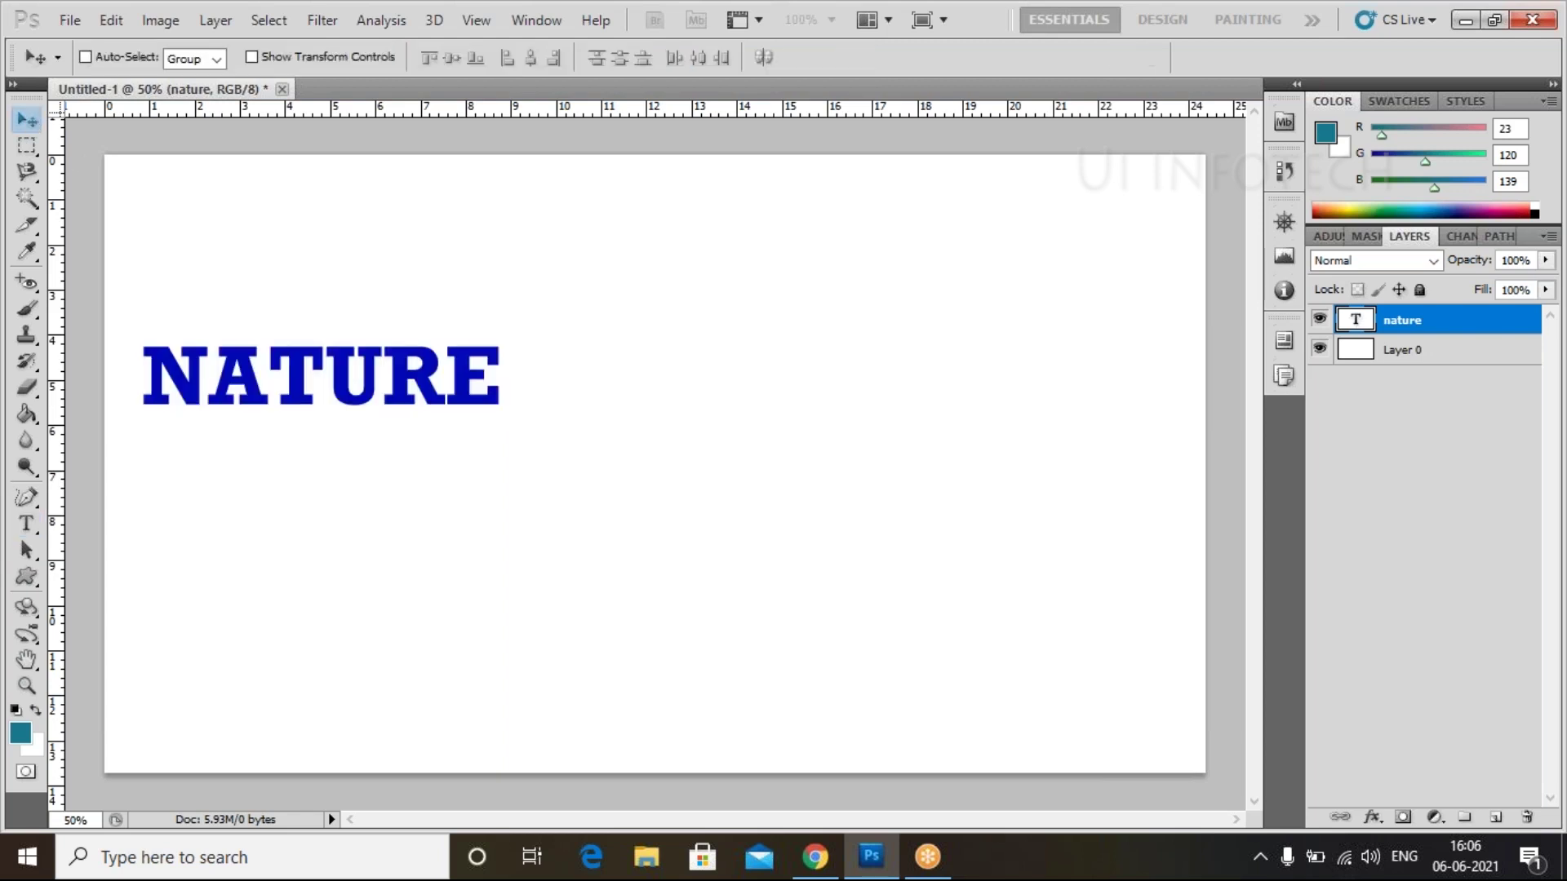
left_click_drag(280, 413, 346, 349)
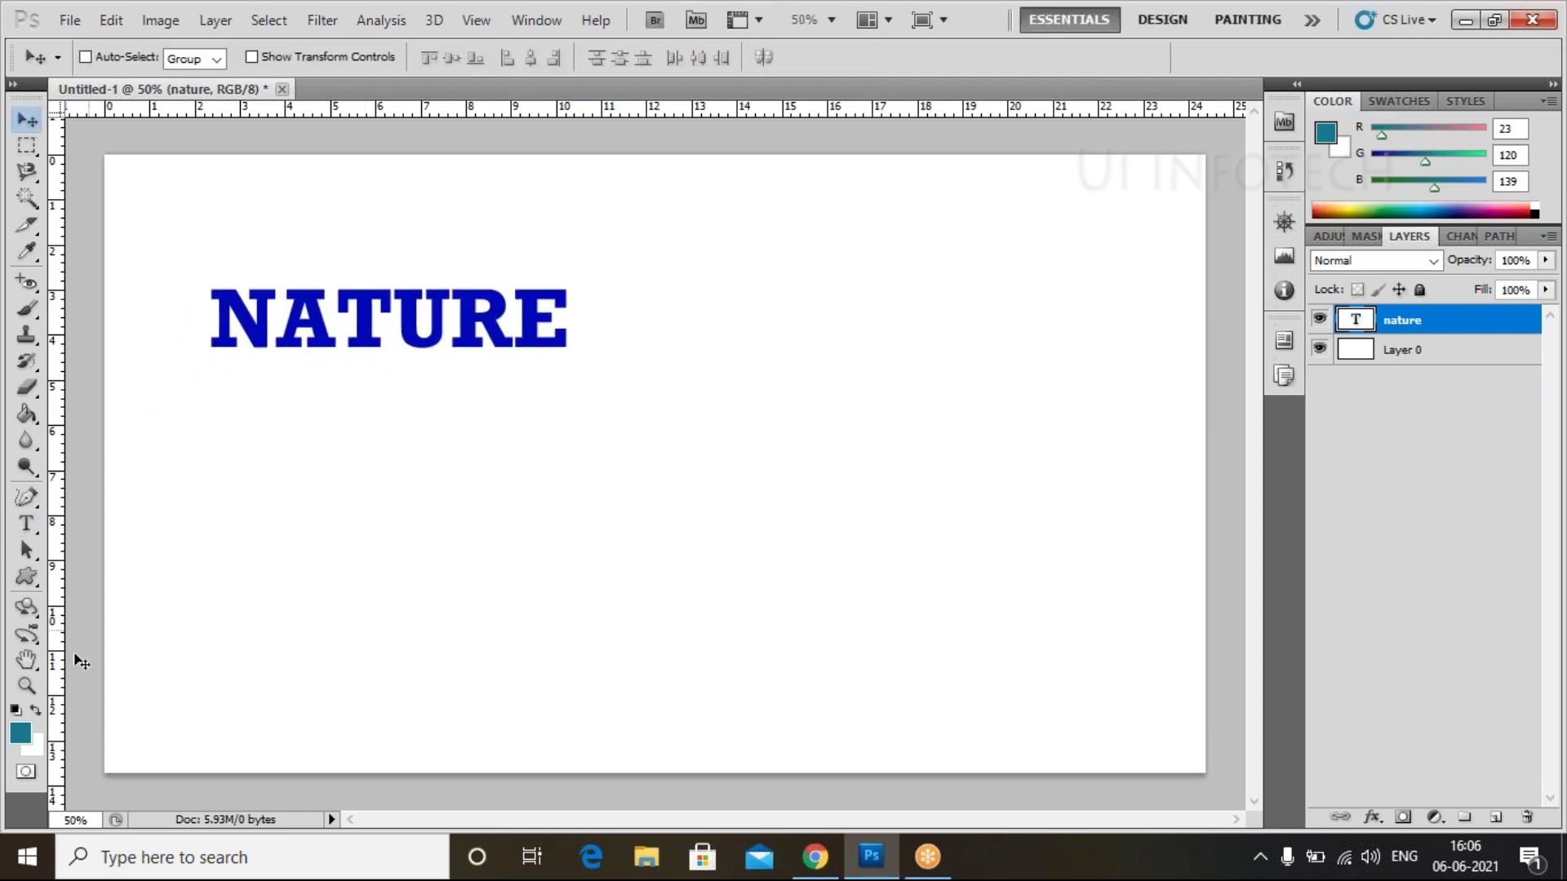
Type PHOTOSHOP as a new text layer and place it below NATURE
left_click(27, 524)
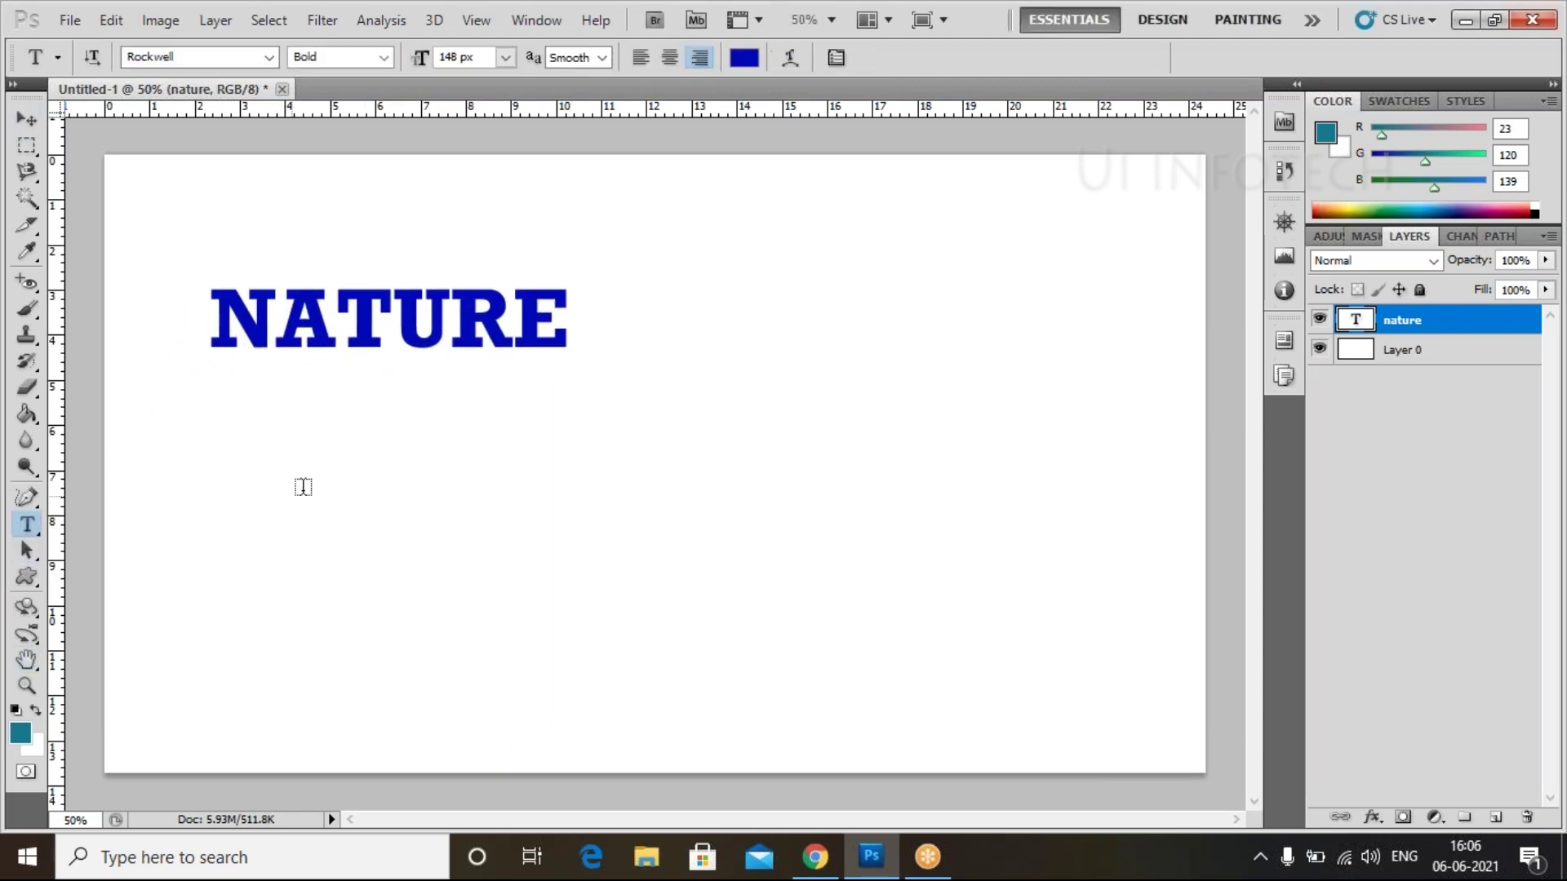
left_click(387, 497)
type("PJ")
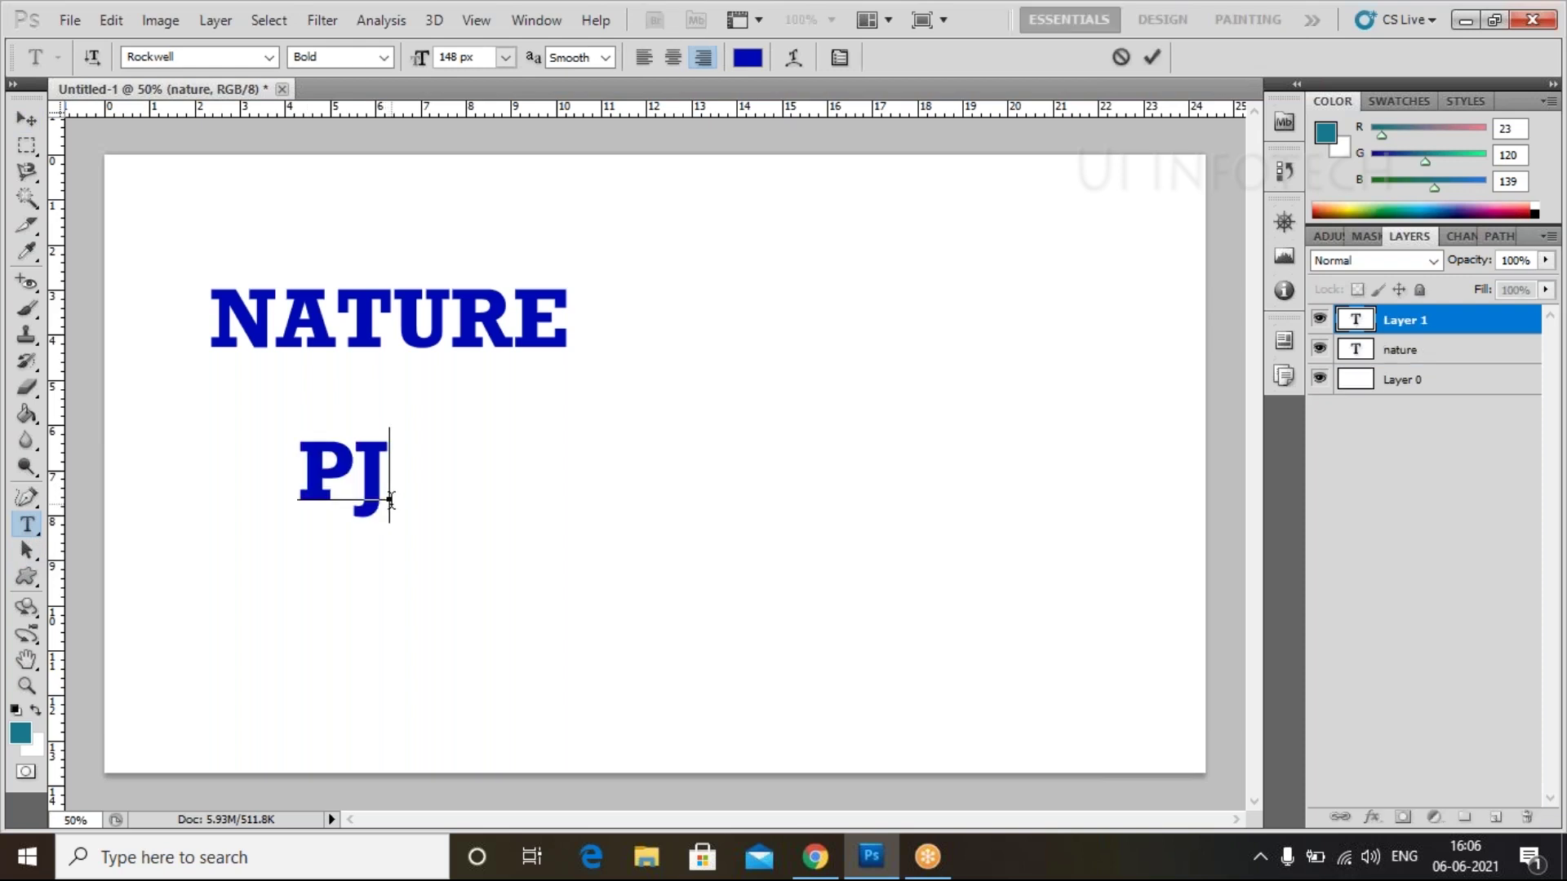
key("BackSpace")
type("HOTO")
type("SHOP")
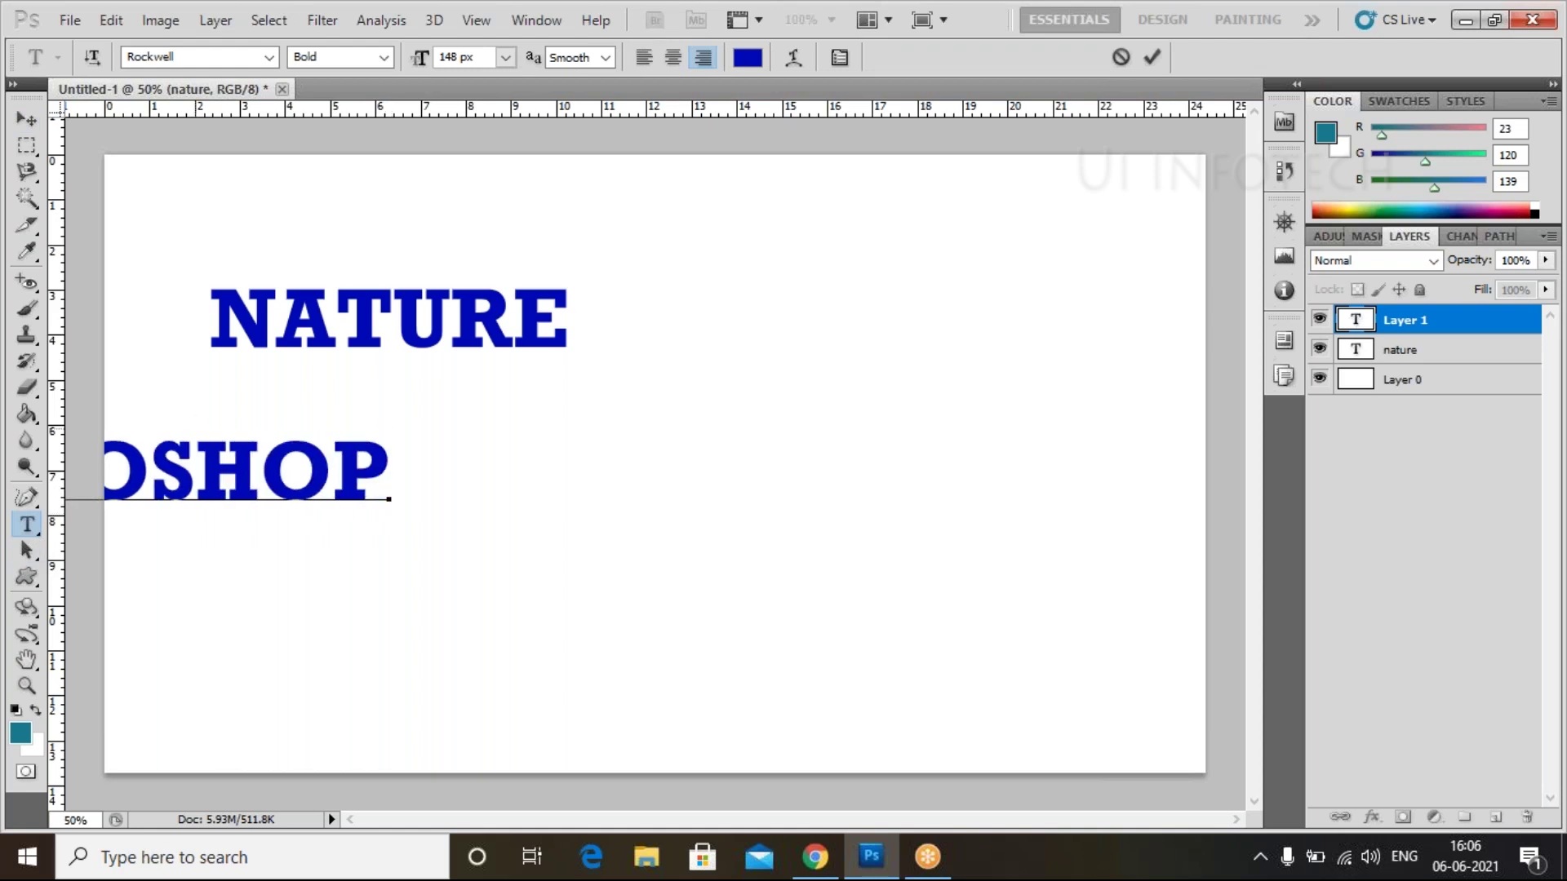
left_click(27, 120)
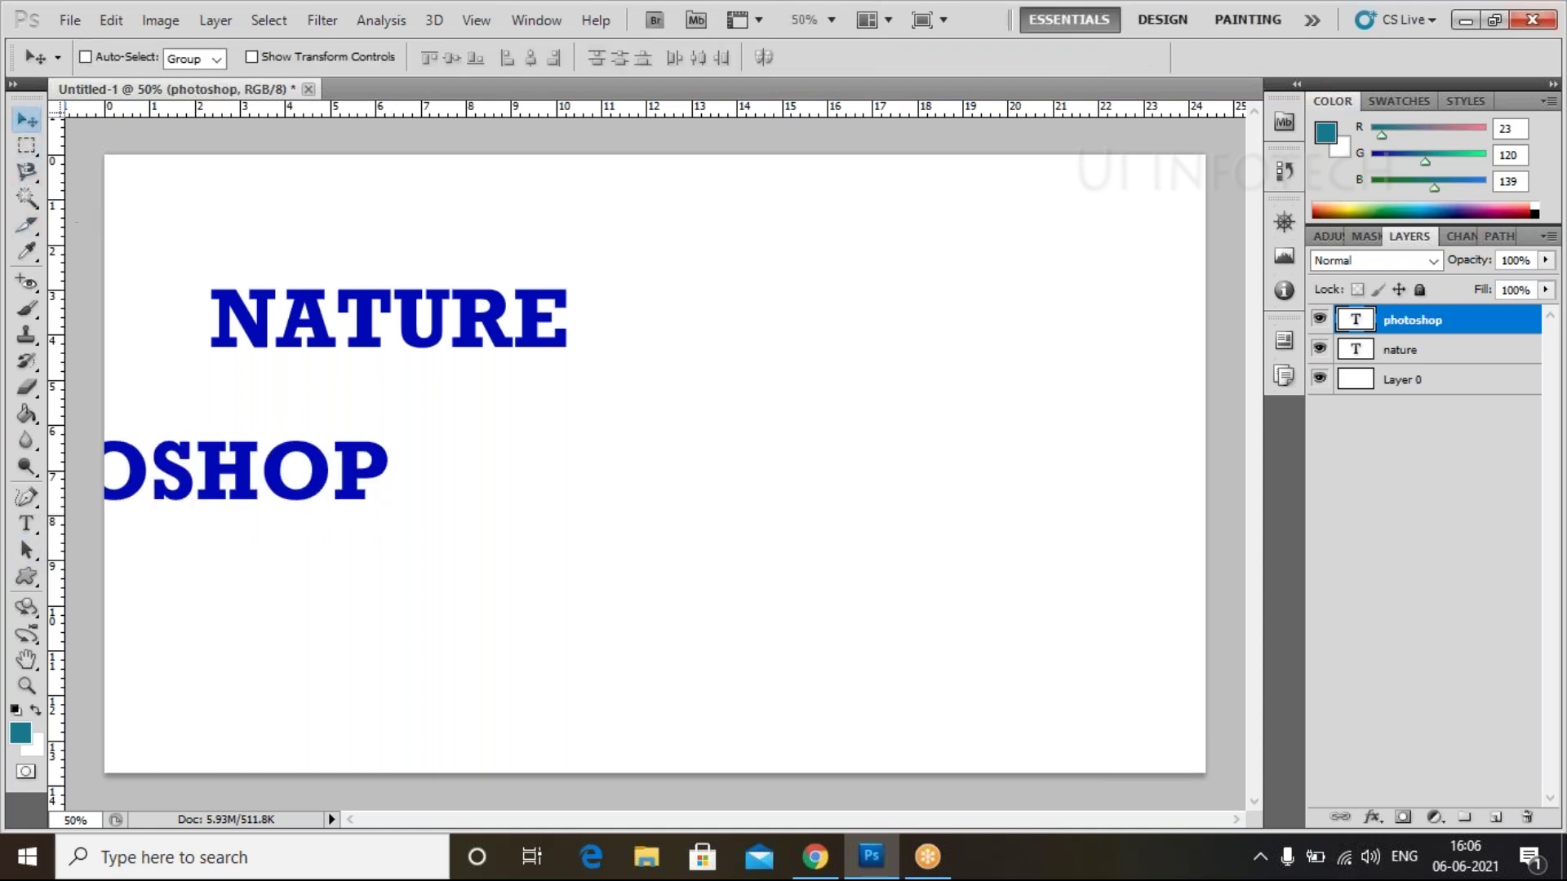
left_click_drag(242, 466, 571, 499)
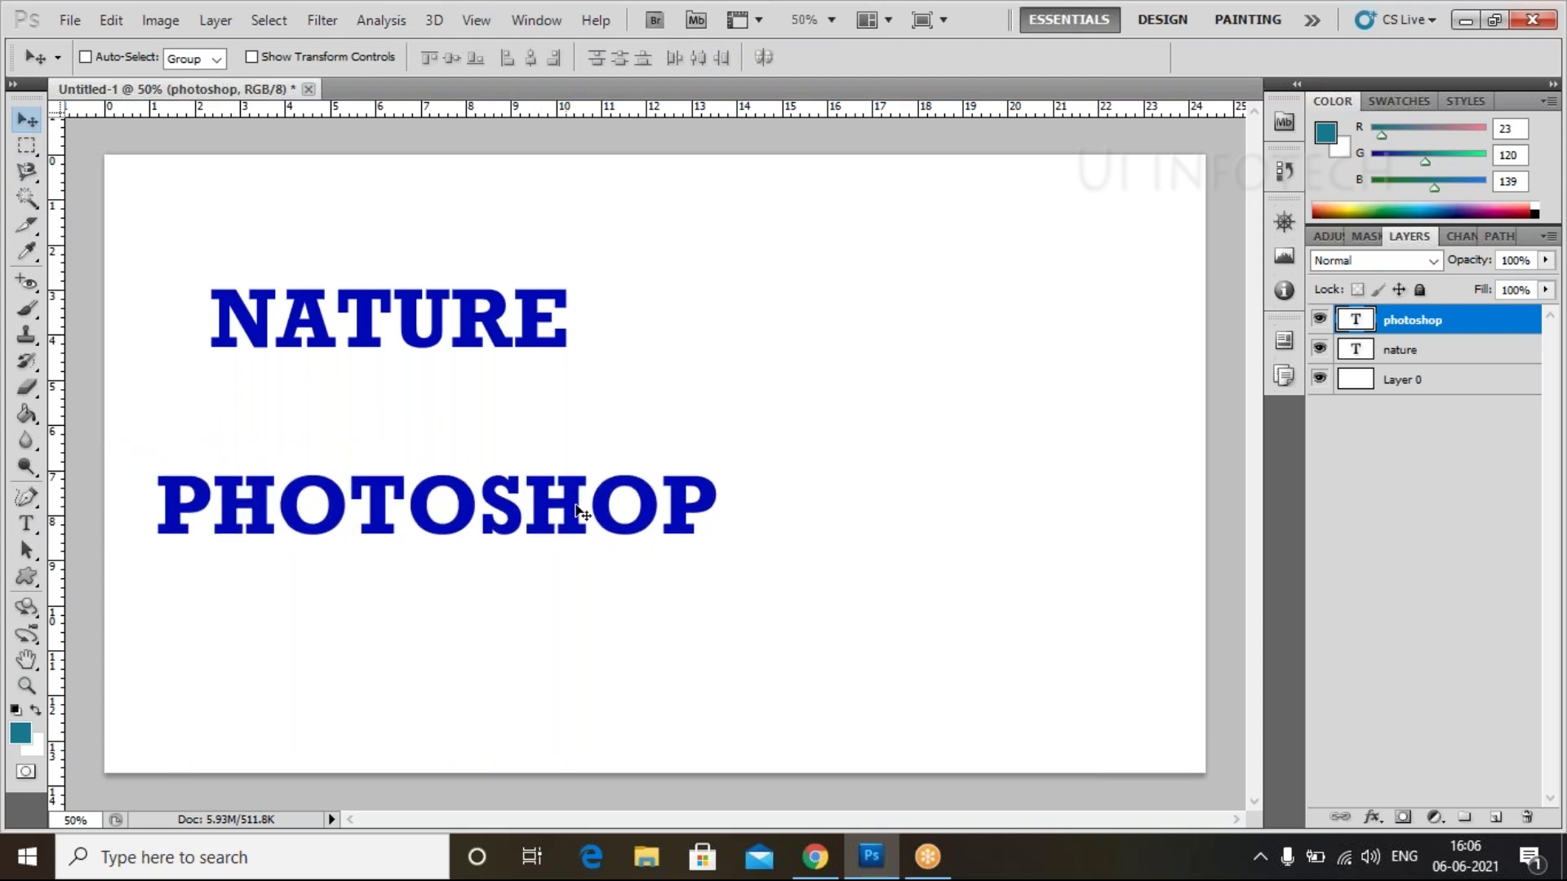
Switch the PHOTOSHOP text to the Roboto font and commit the edit
double_click(1351, 324)
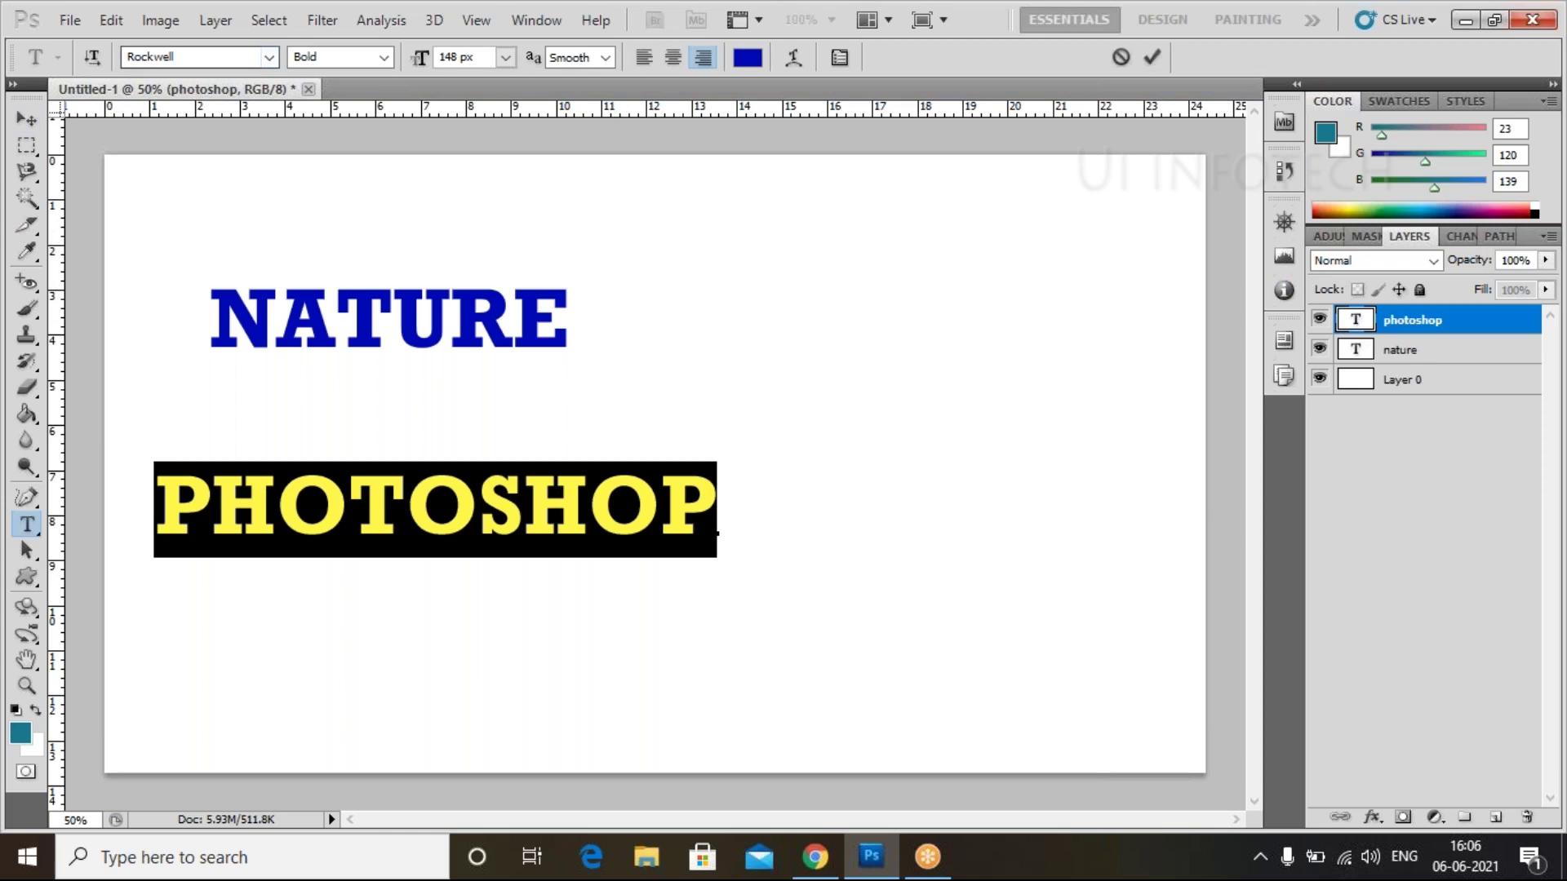
left_click(268, 57)
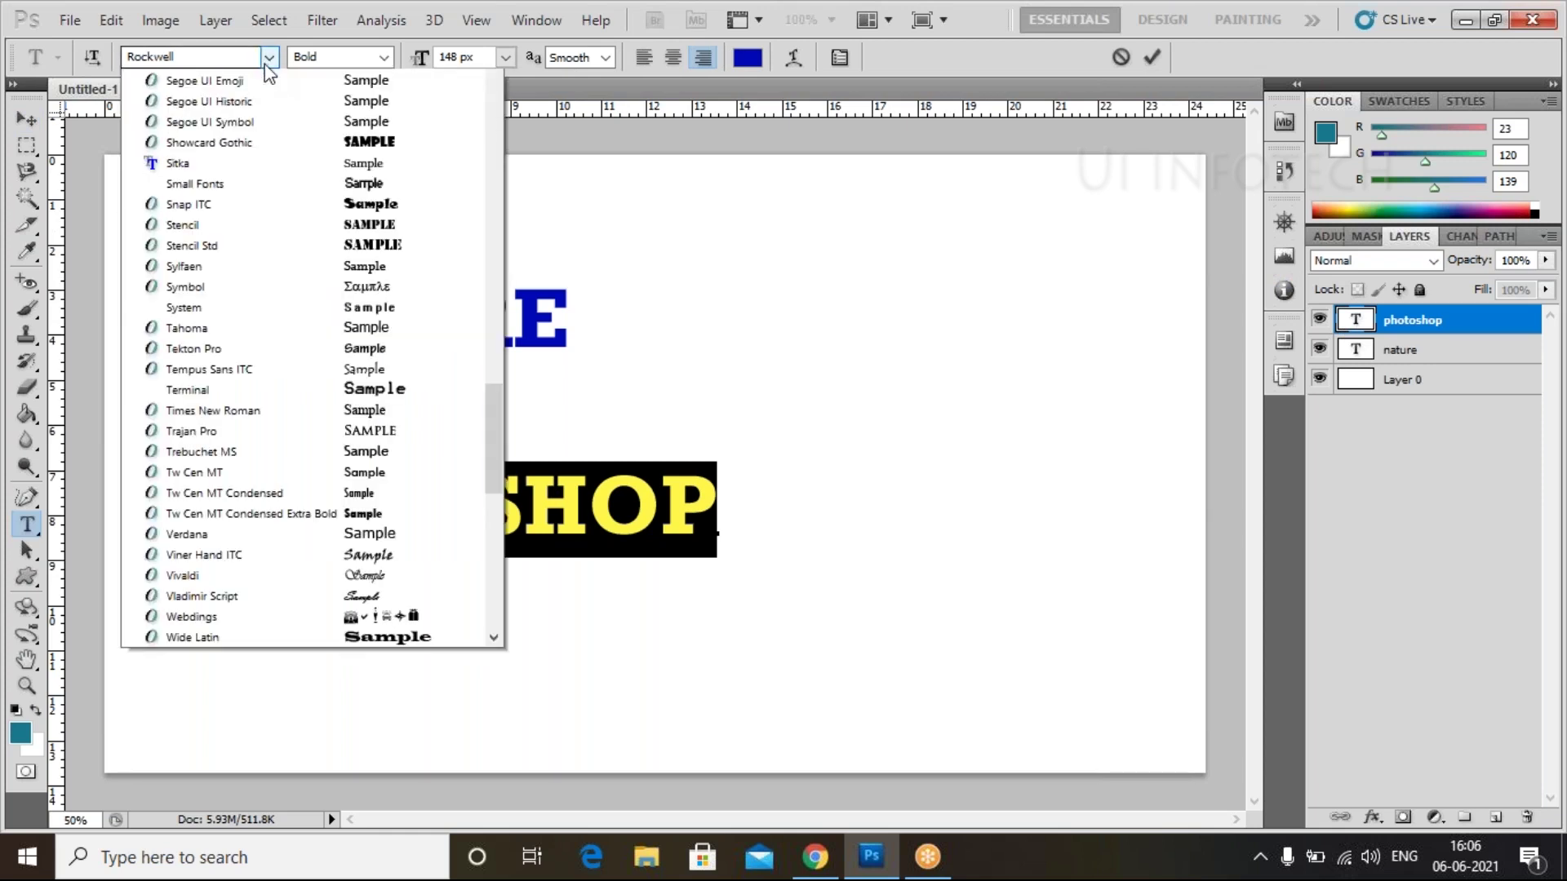
scroll(223, 213, "up", 1)
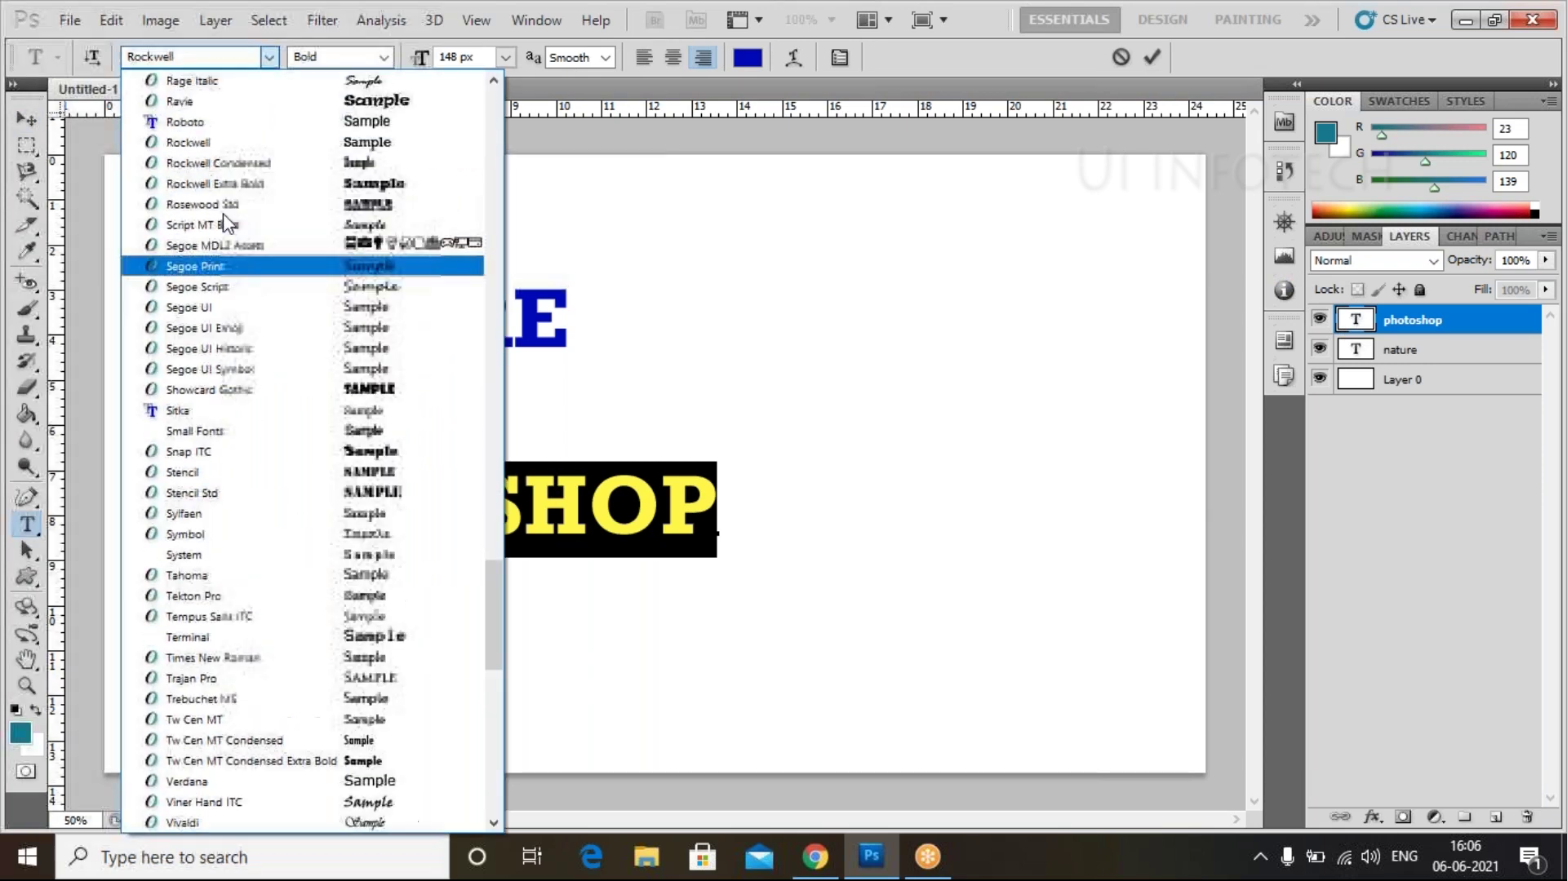
left_click(210, 123)
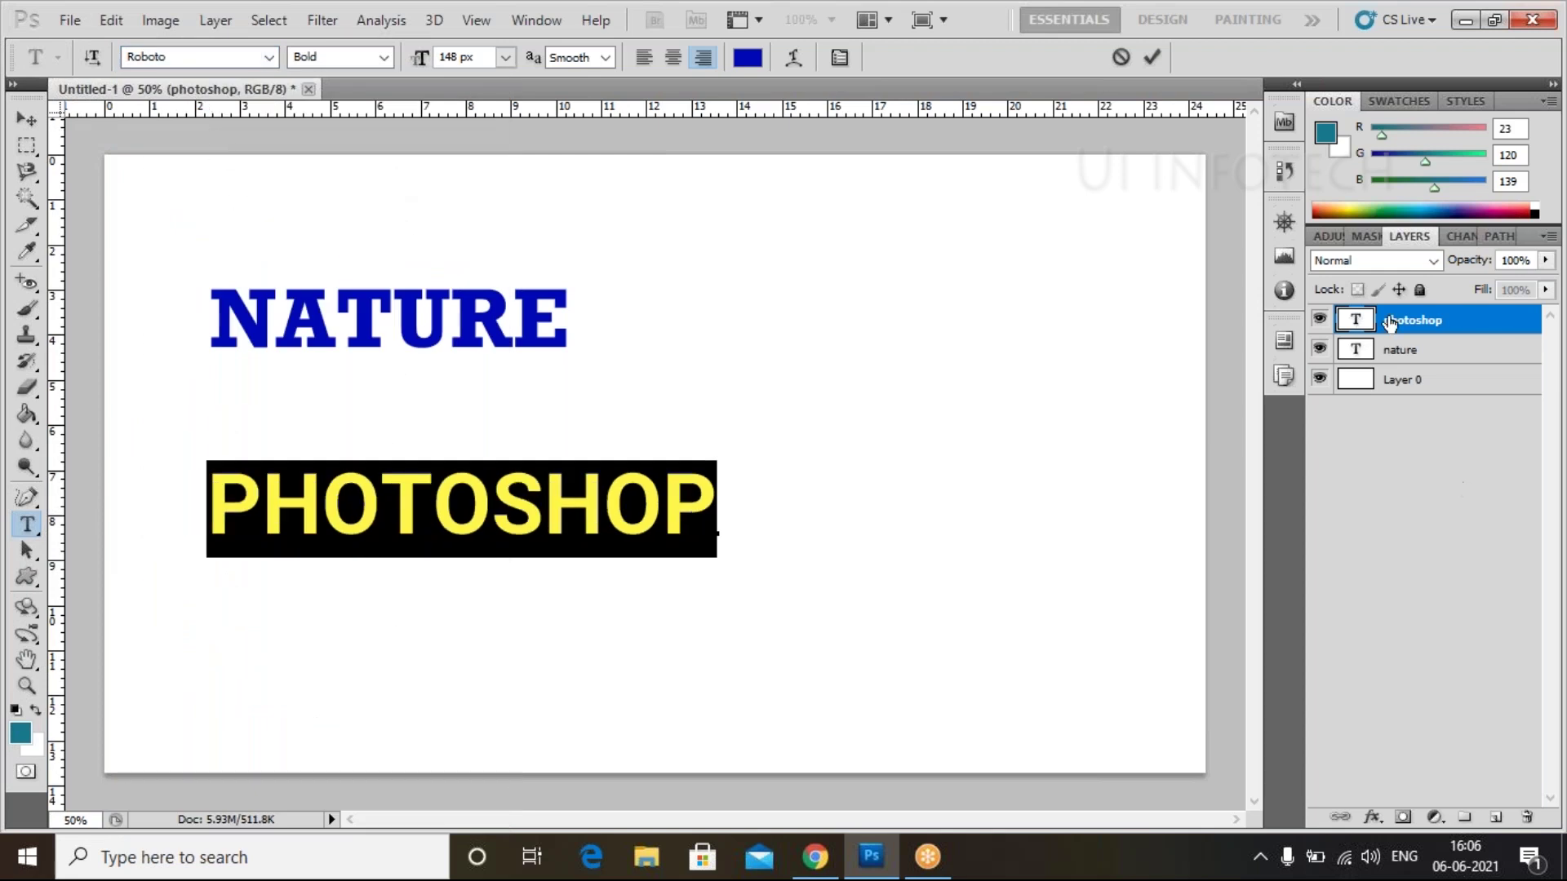
key("ctrl+Return")
key("v")
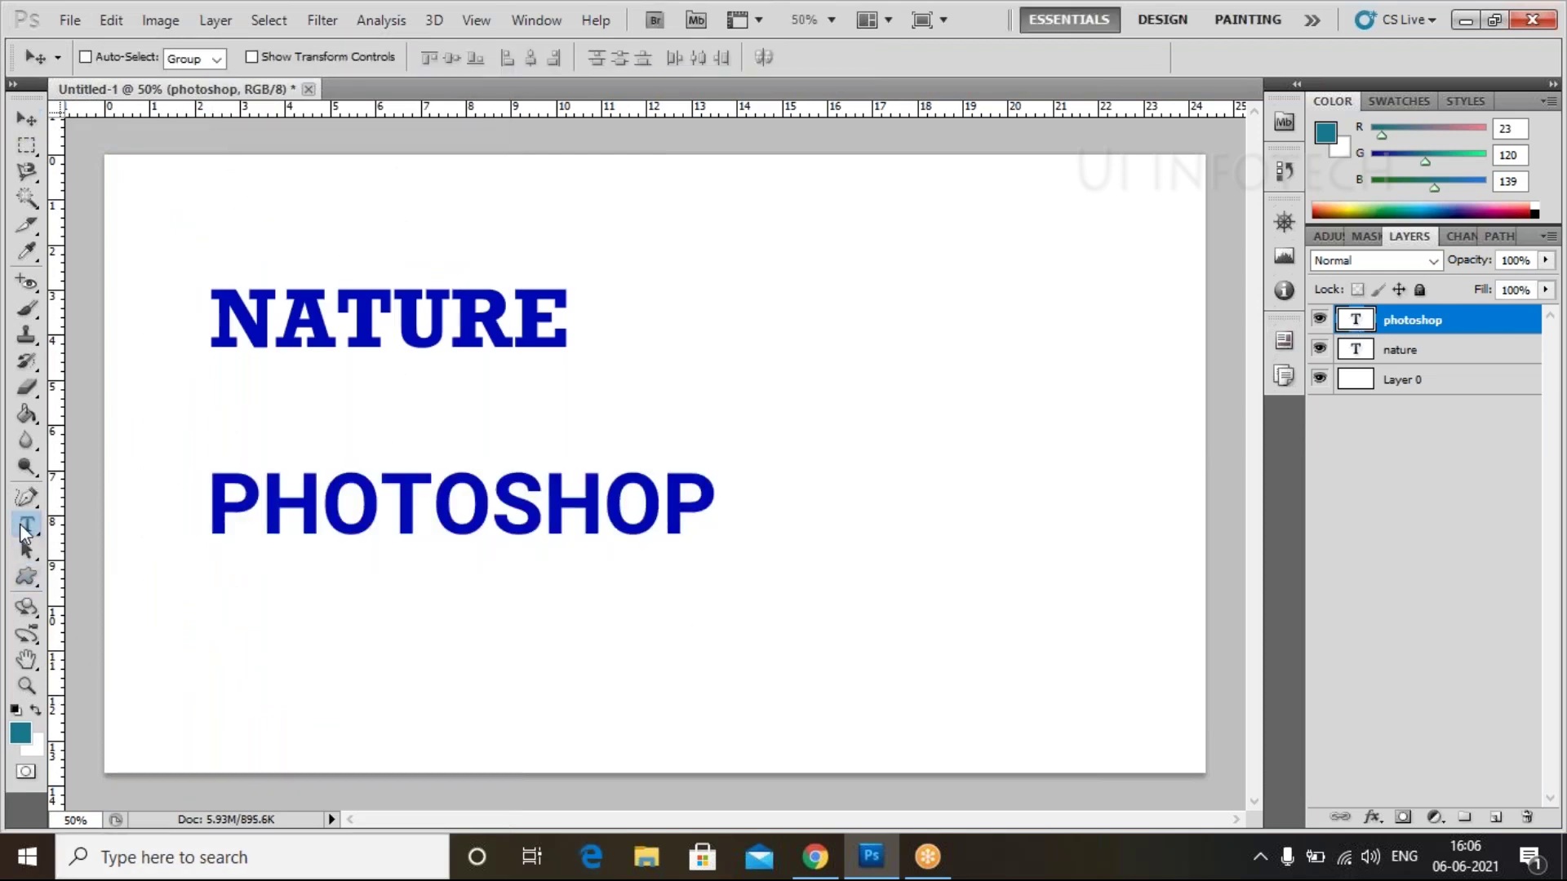
Type HELLO as a new text layer and move it to the upper right
left_click(26, 523)
left_click(707, 372)
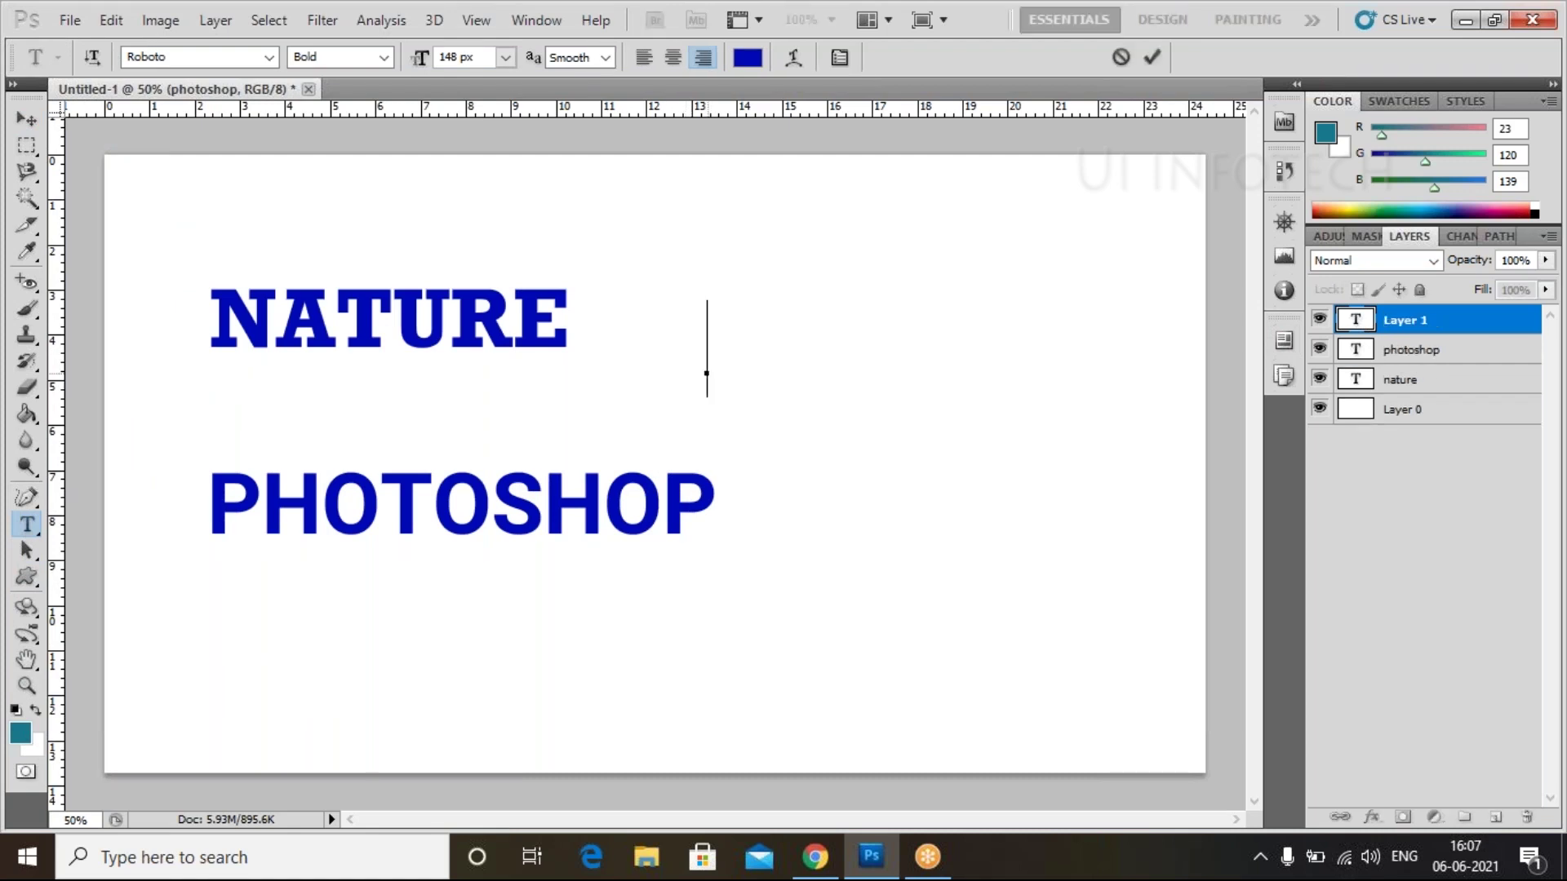
type("HELLO")
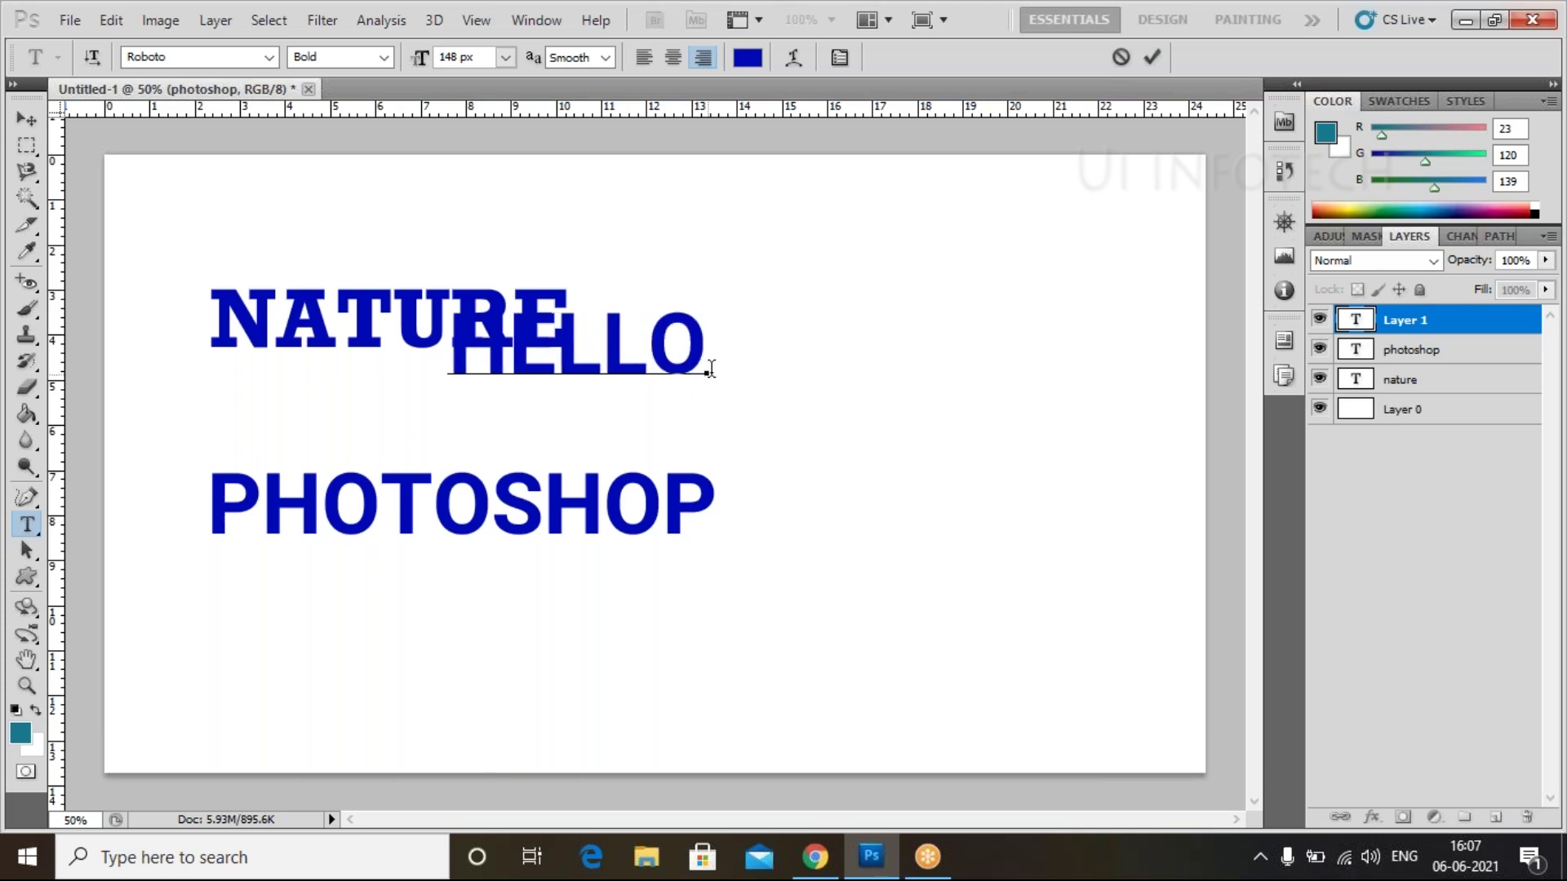
left_click(29, 116)
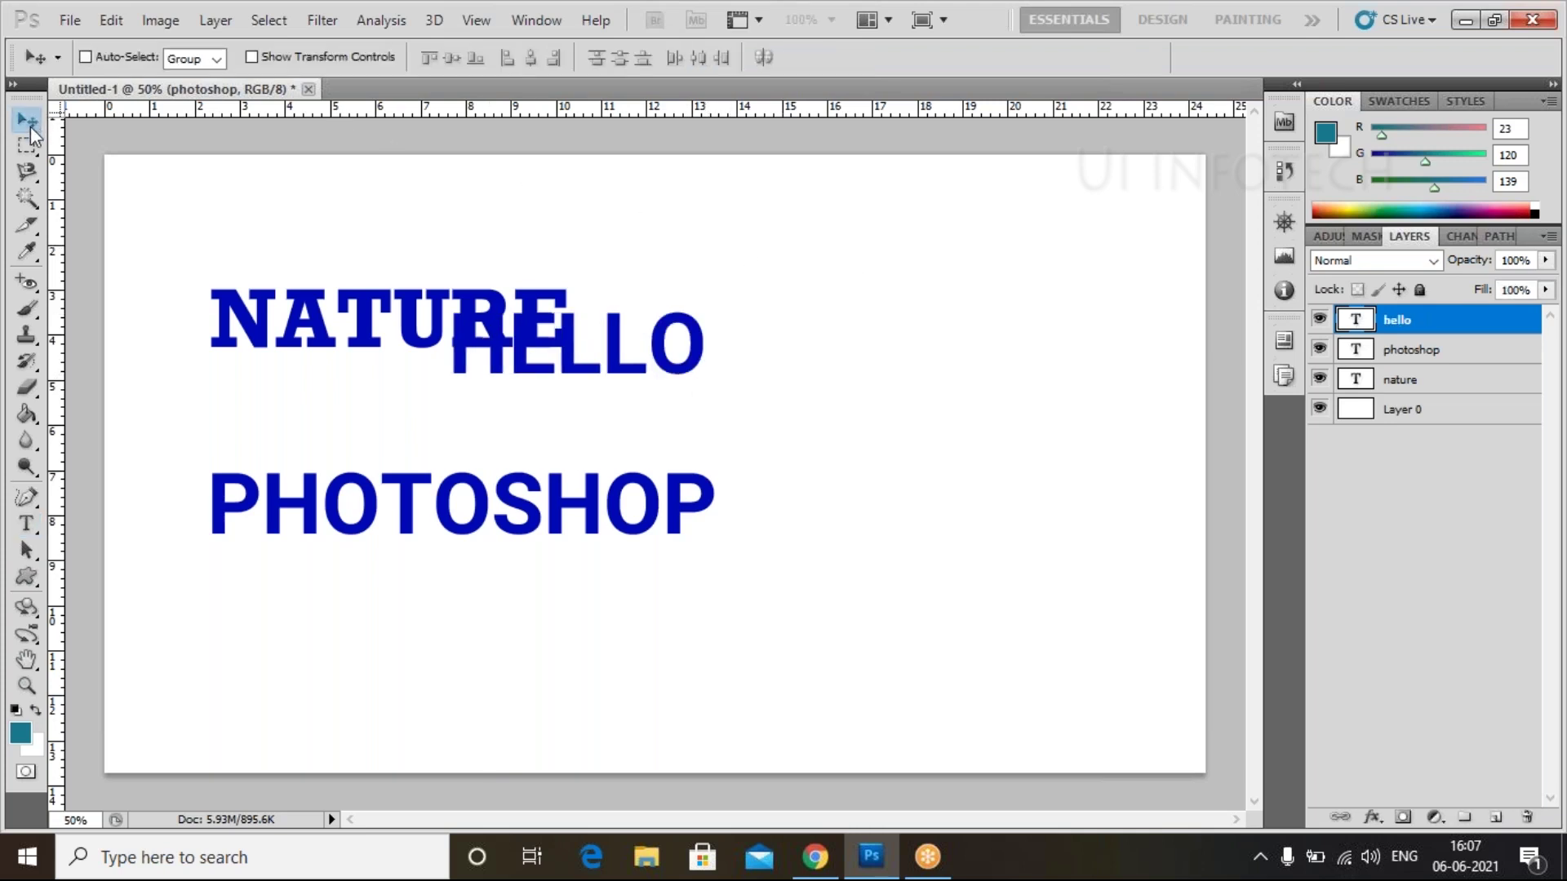
left_click_drag(589, 363, 883, 310)
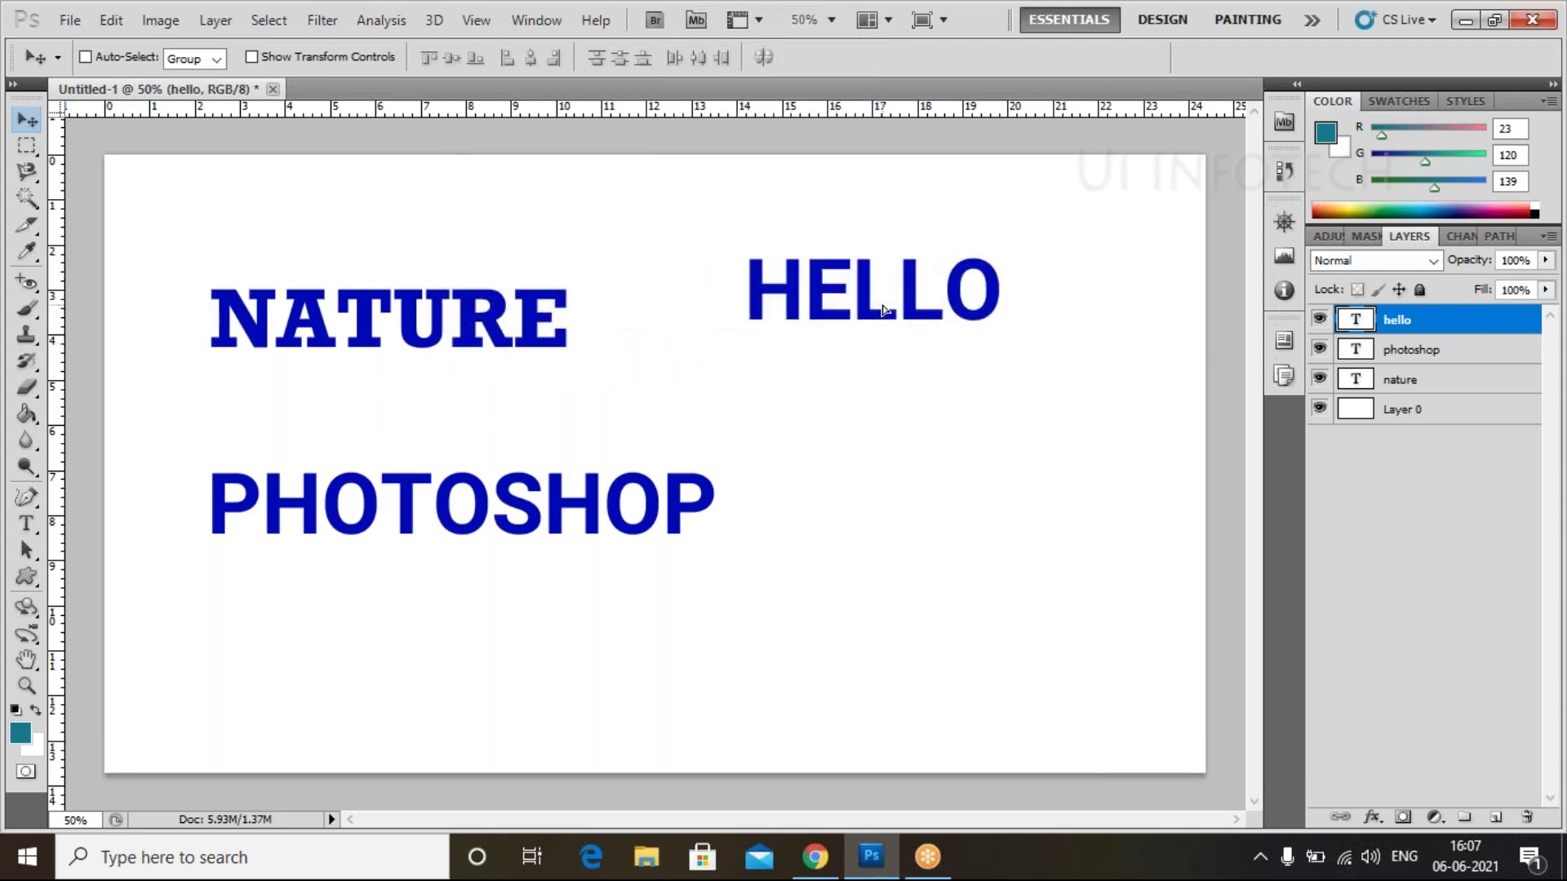
Recolour the HELLO text bright red
double_click(1358, 321)
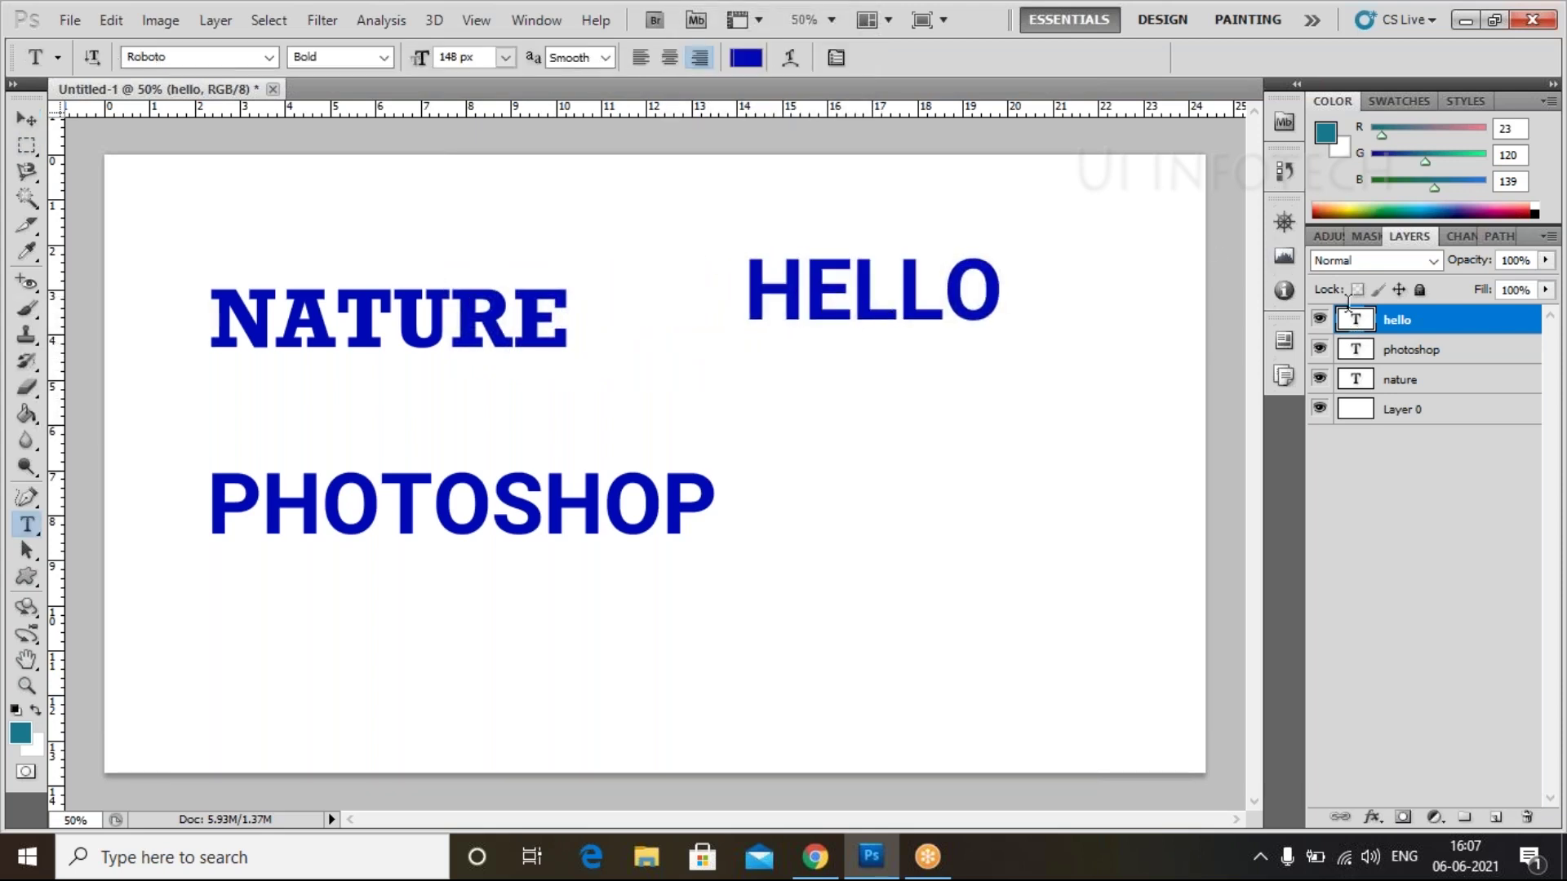
key("Right")
left_click(748, 57)
left_click_drag(1291, 409, 1291, 310)
left_click(1255, 312)
left_click(1499, 295)
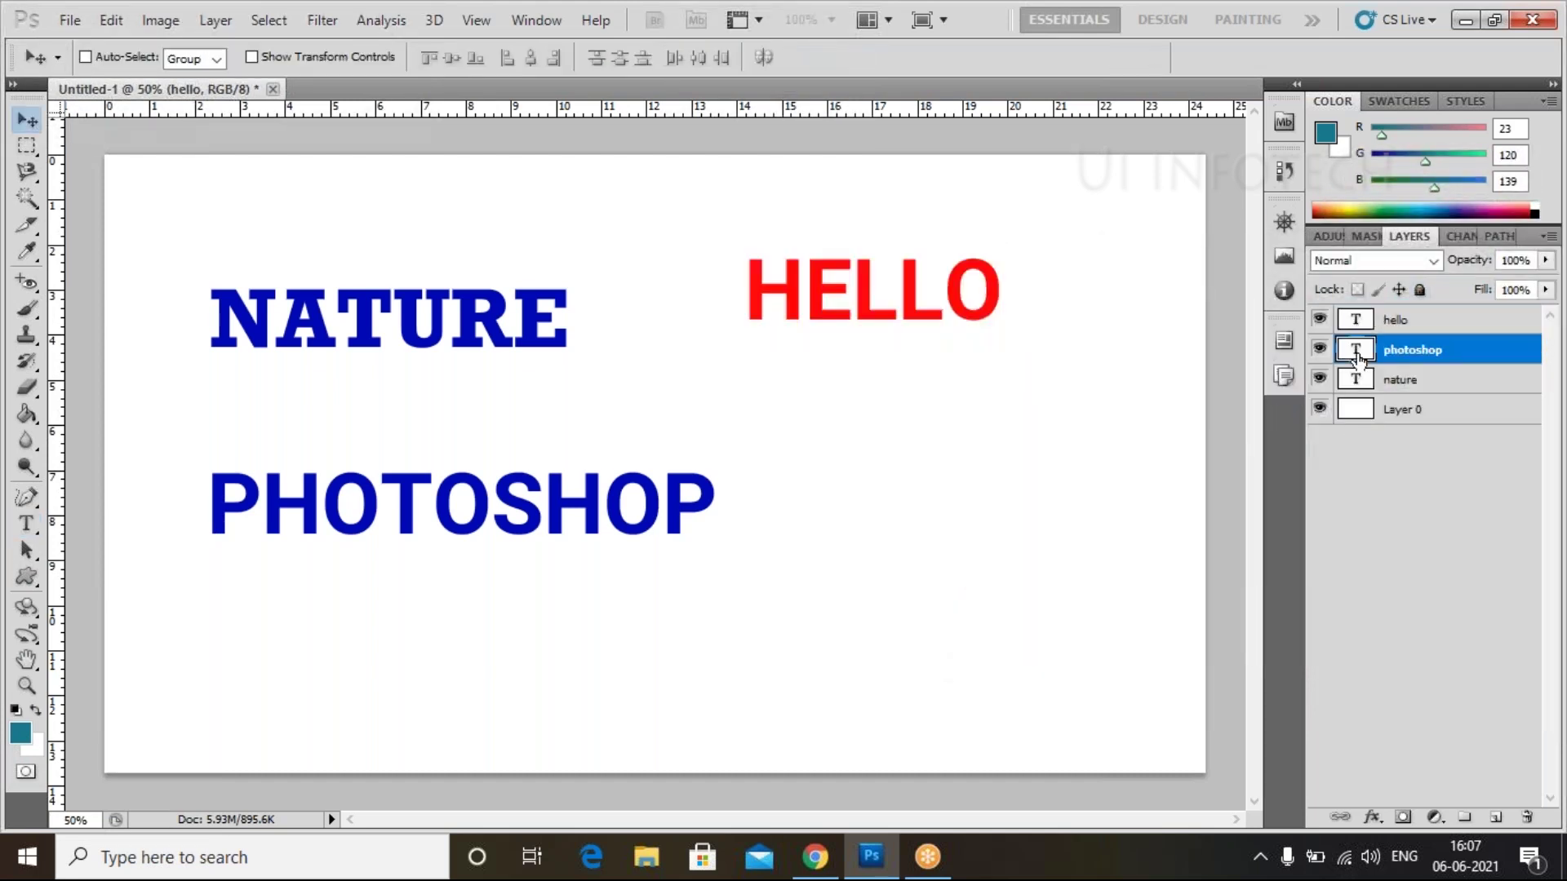
double_click(1356, 350)
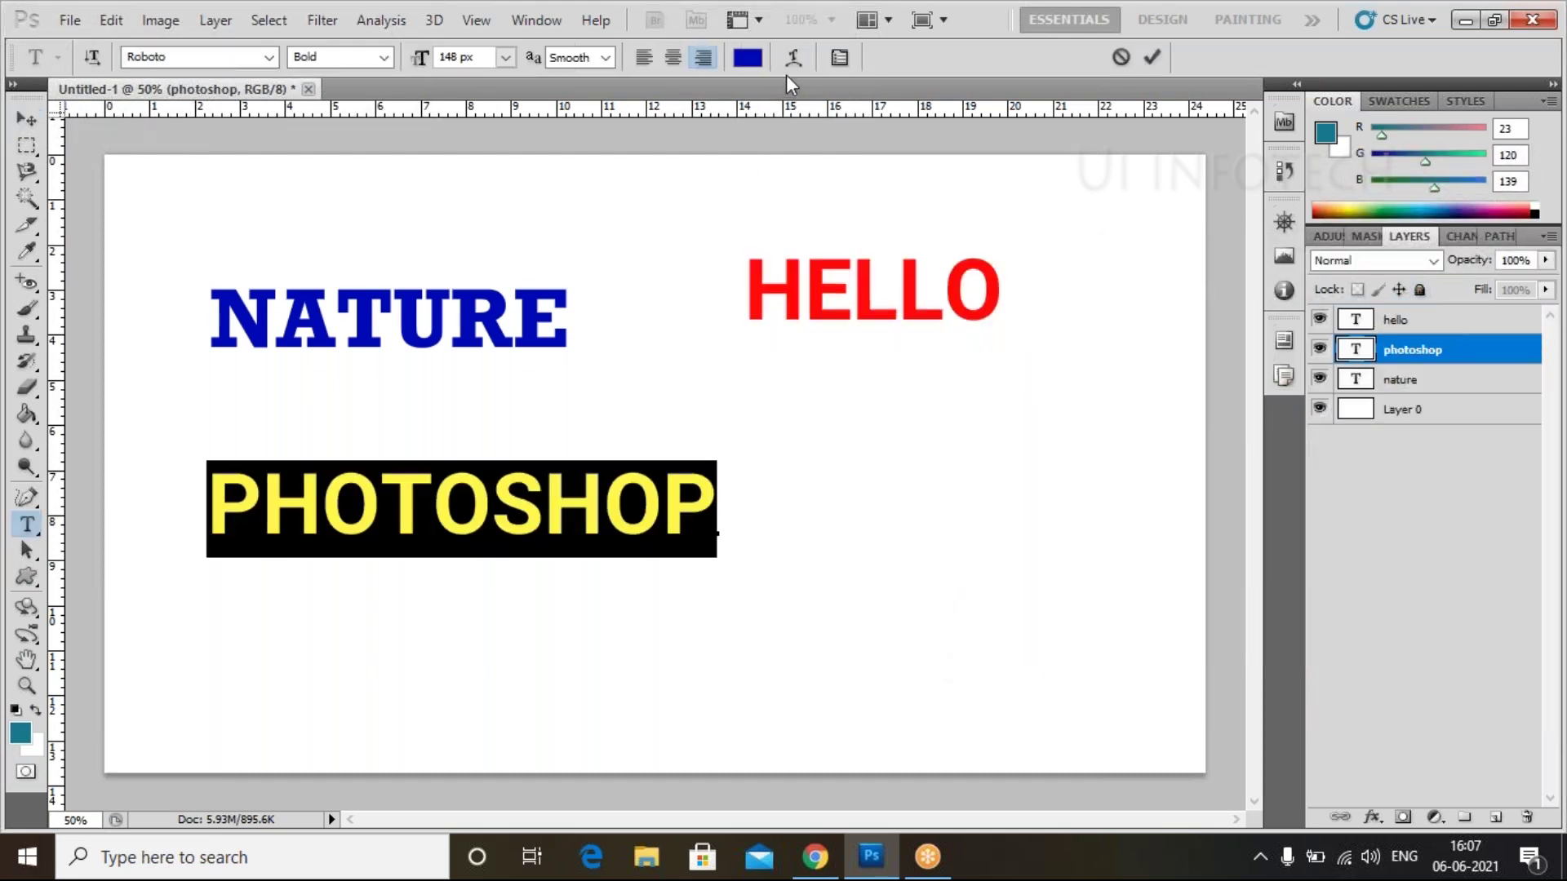
Recolour PHOTOSHOP from blue to green (#009700) and commit the text edit
left_click(748, 57)
left_click_drag(1291, 440, 1294, 525)
left_click(1242, 455)
left_click_drag(1241, 454, 1274, 432)
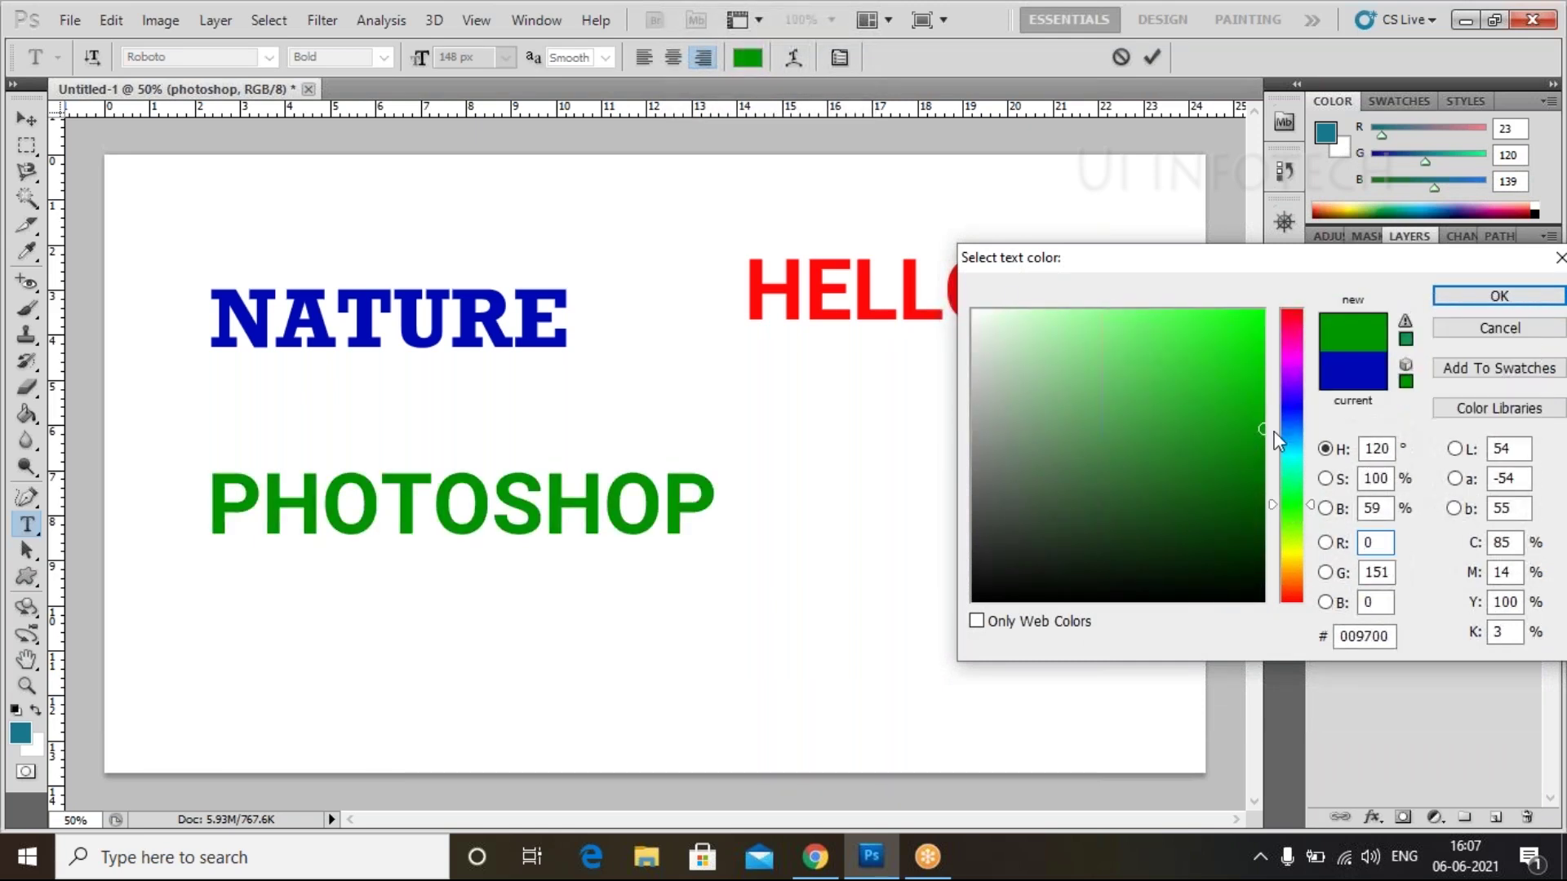
left_click(1461, 298)
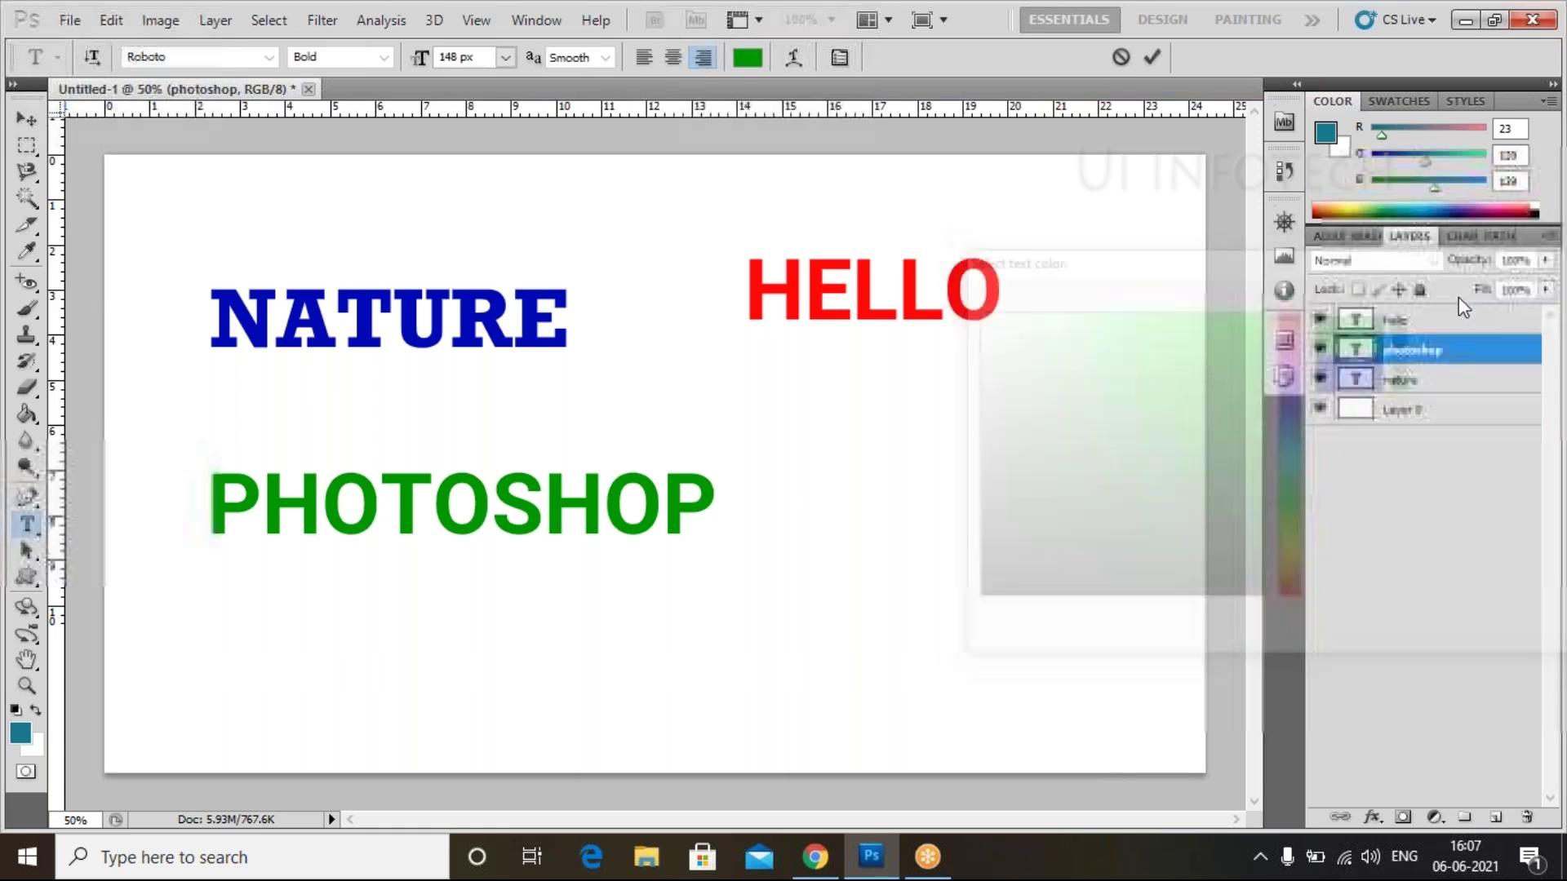
key("ctrl+Return")
key("v")
left_click(1381, 517)
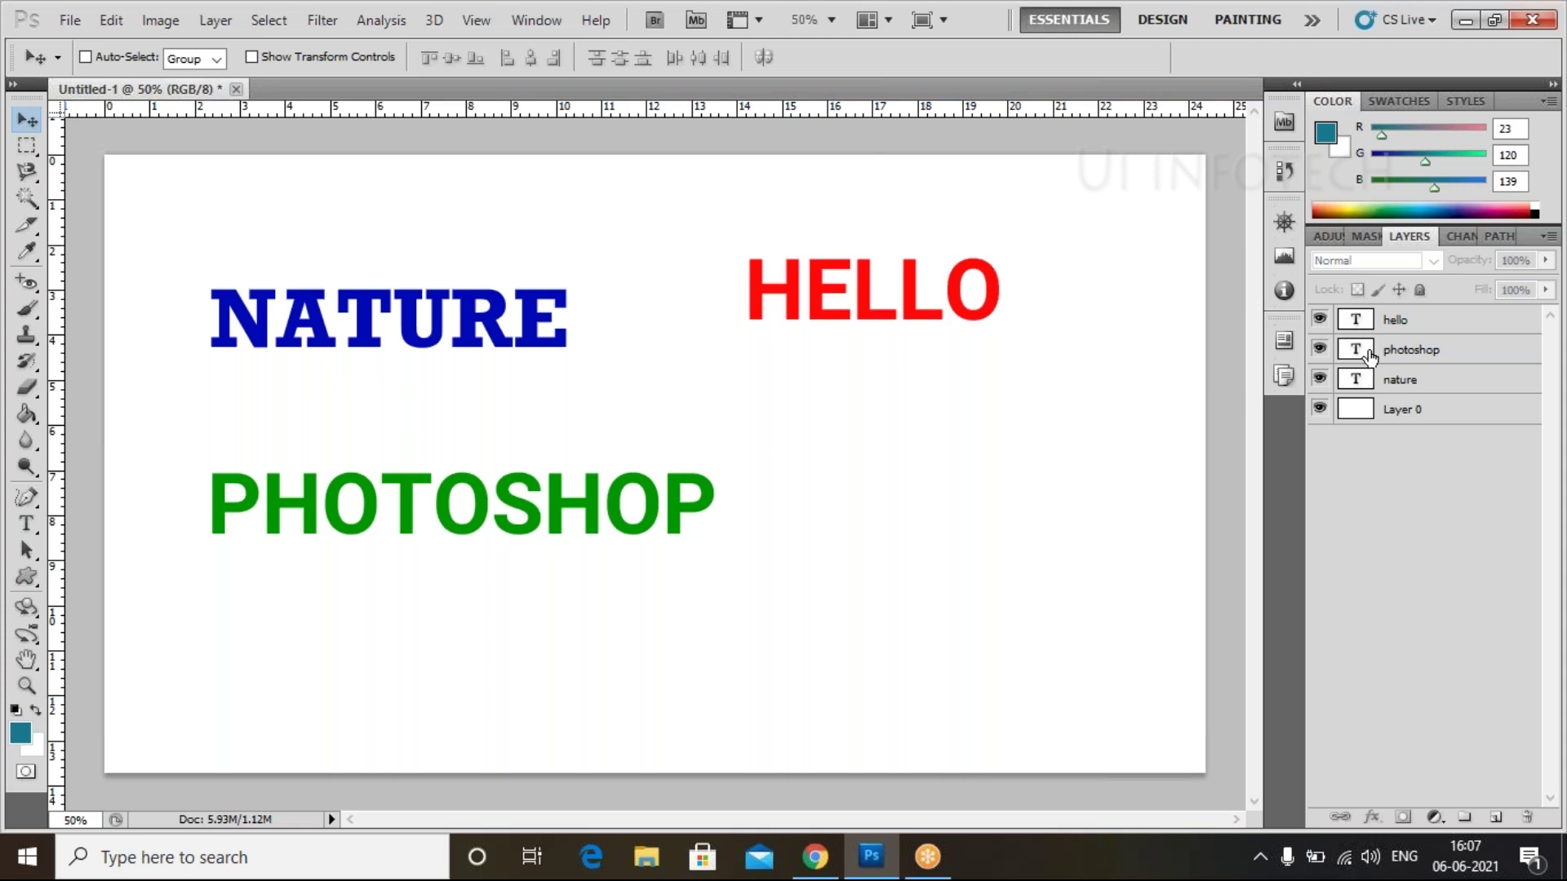
Type ADVENTURE as a new text layer and drag it to the lower right of the canvas
left_click(26, 523)
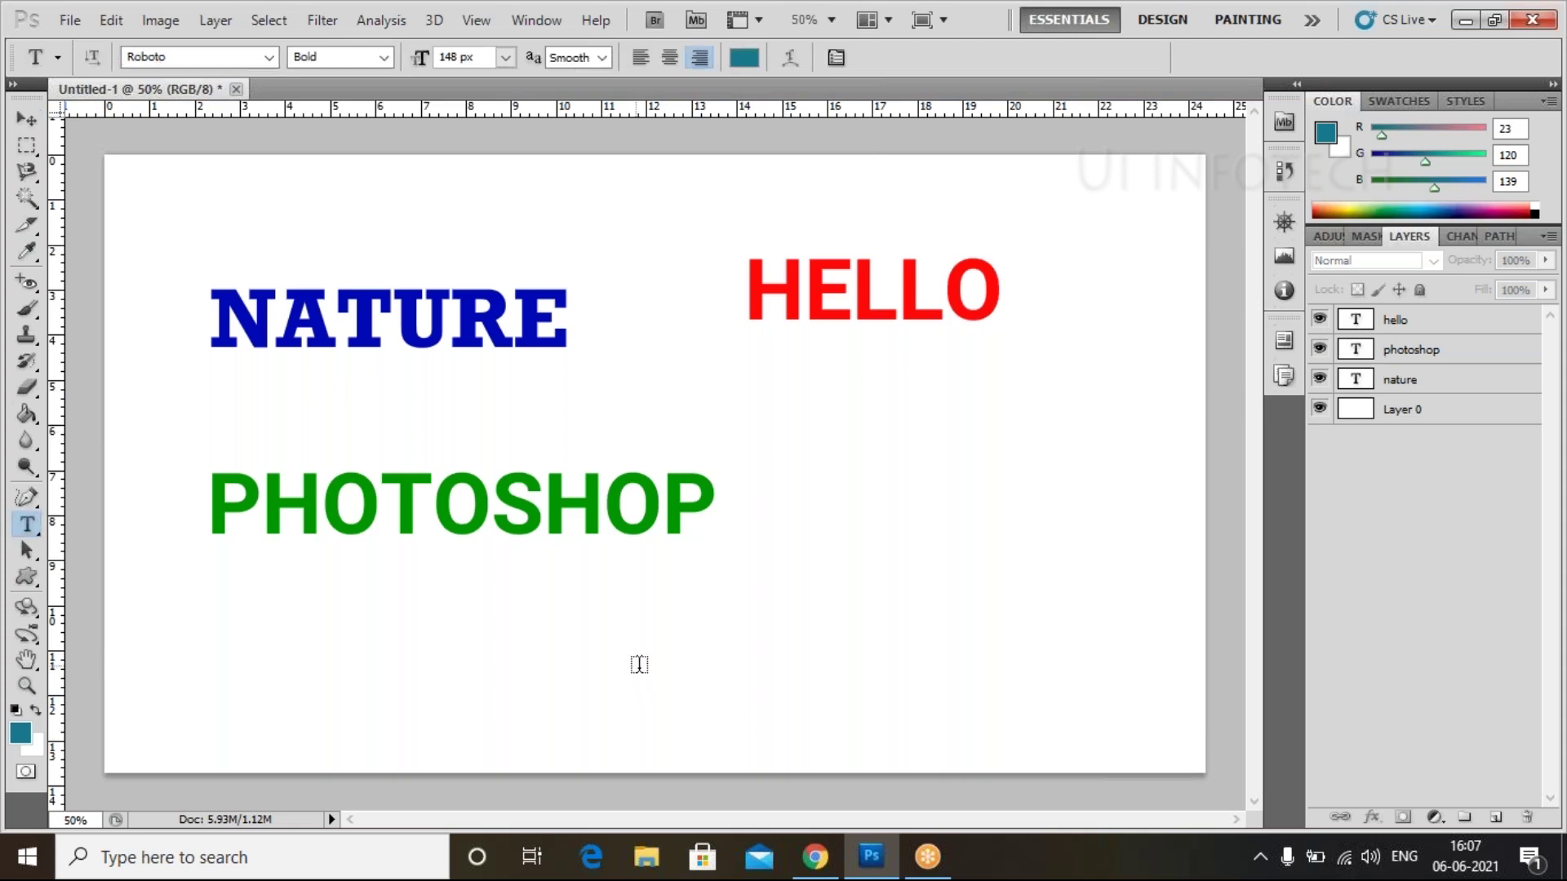
left_click(639, 665)
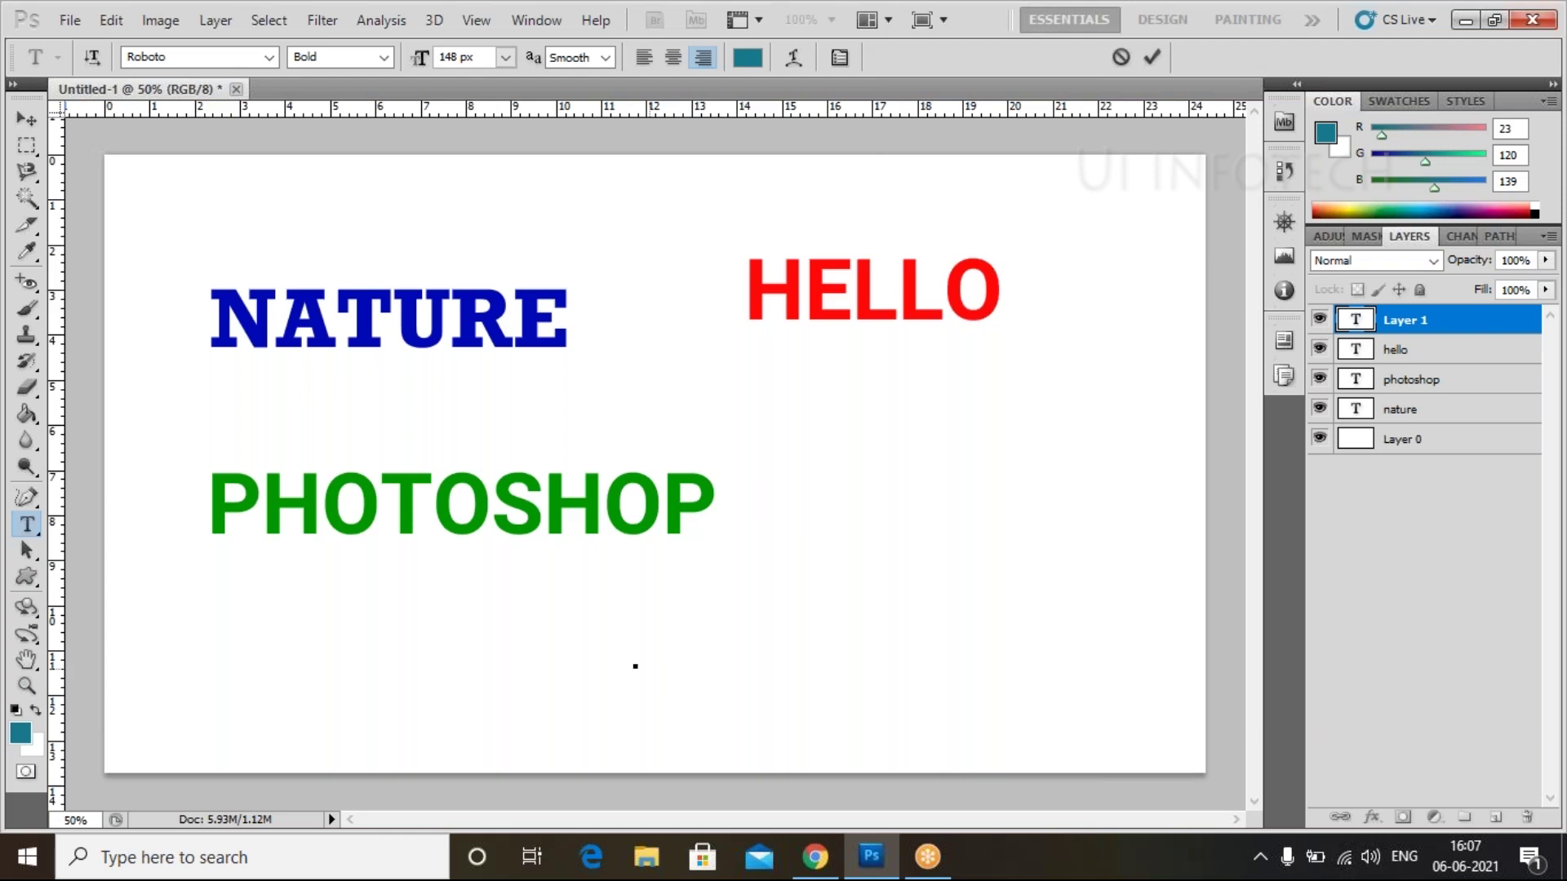
type("AD")
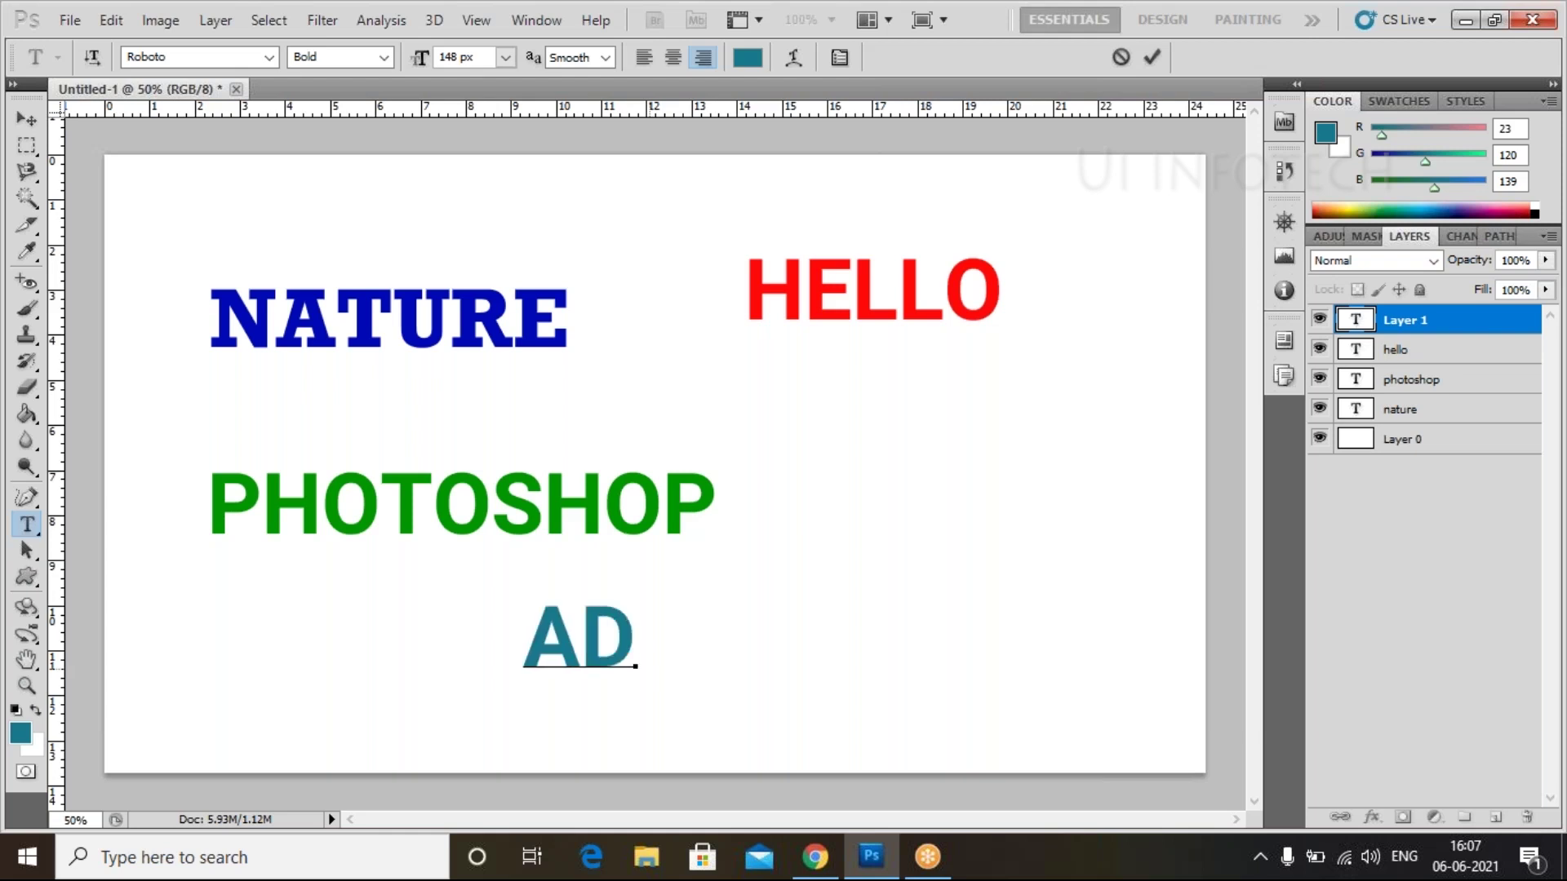
type("VENTUT")
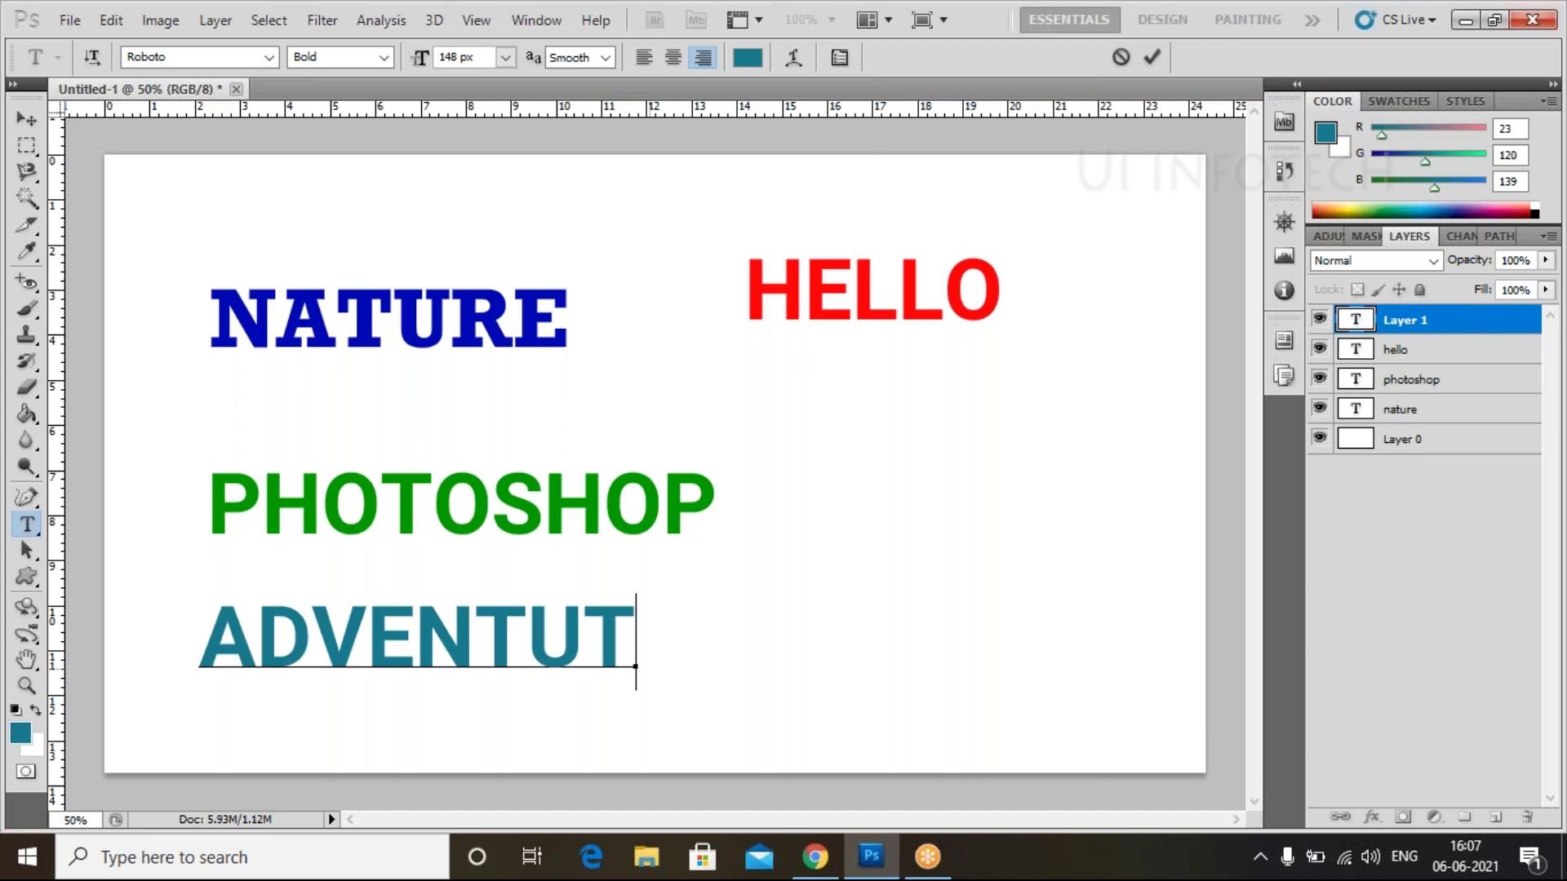
key("BackSpace")
type("RE")
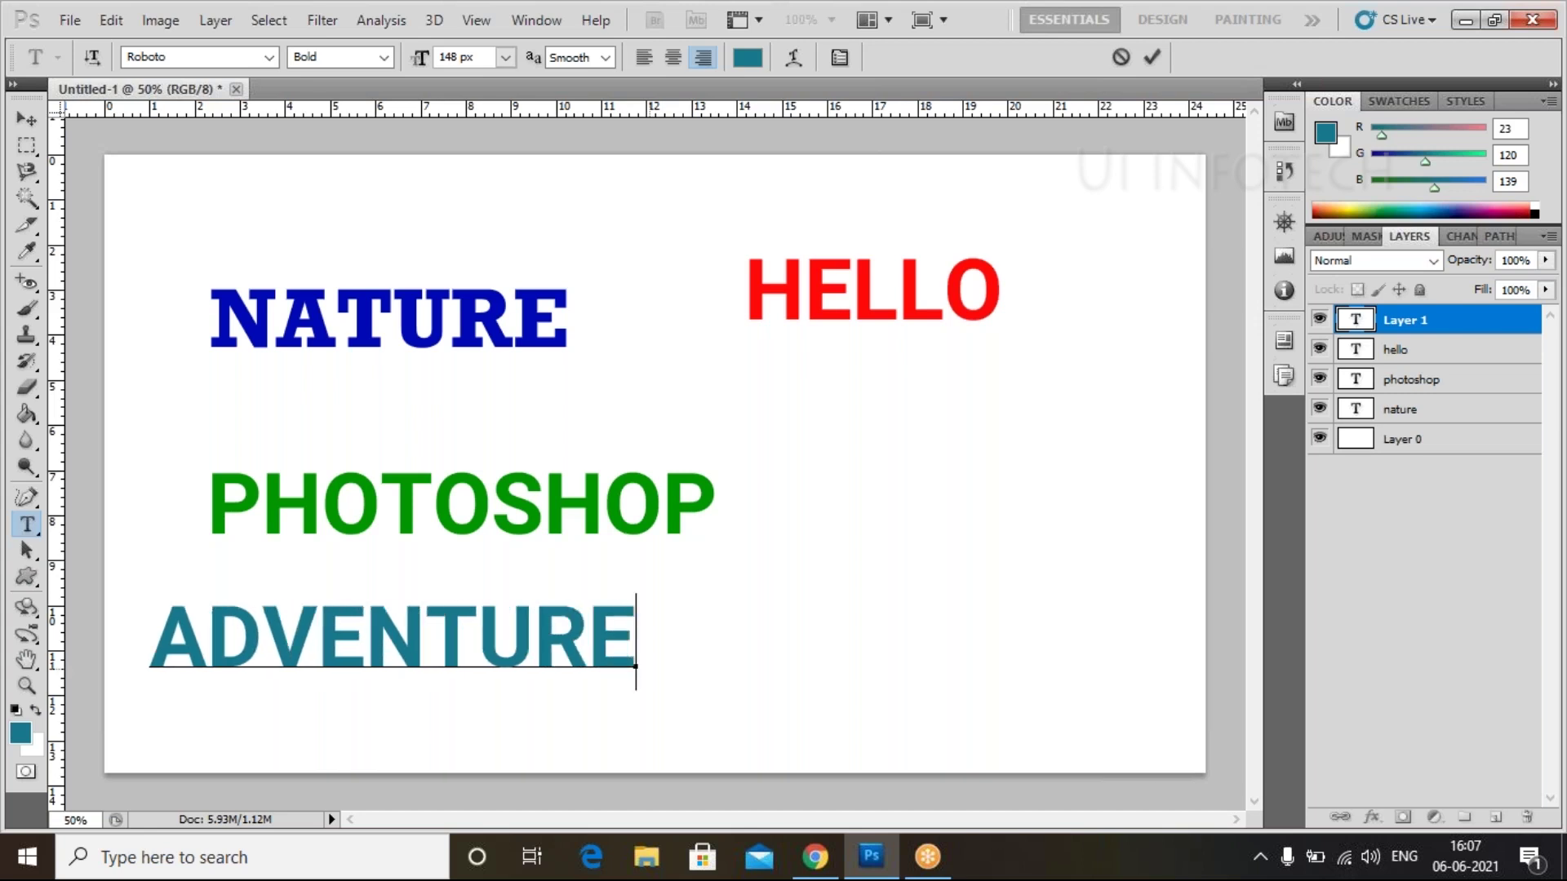
left_click(26, 120)
left_click_drag(402, 653, 875, 672)
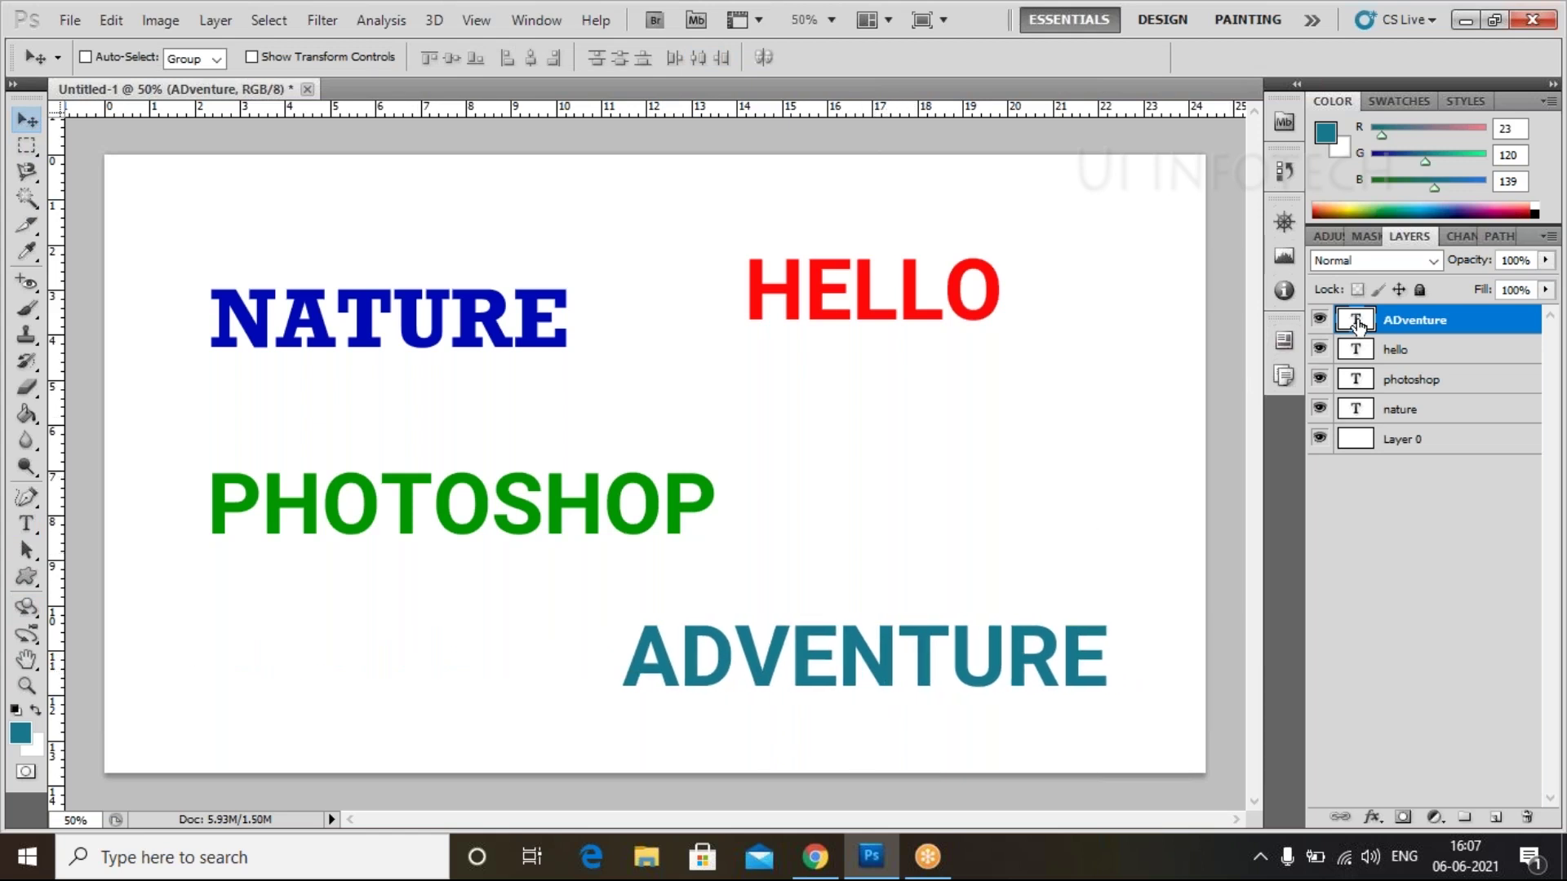
double_click(1351, 329)
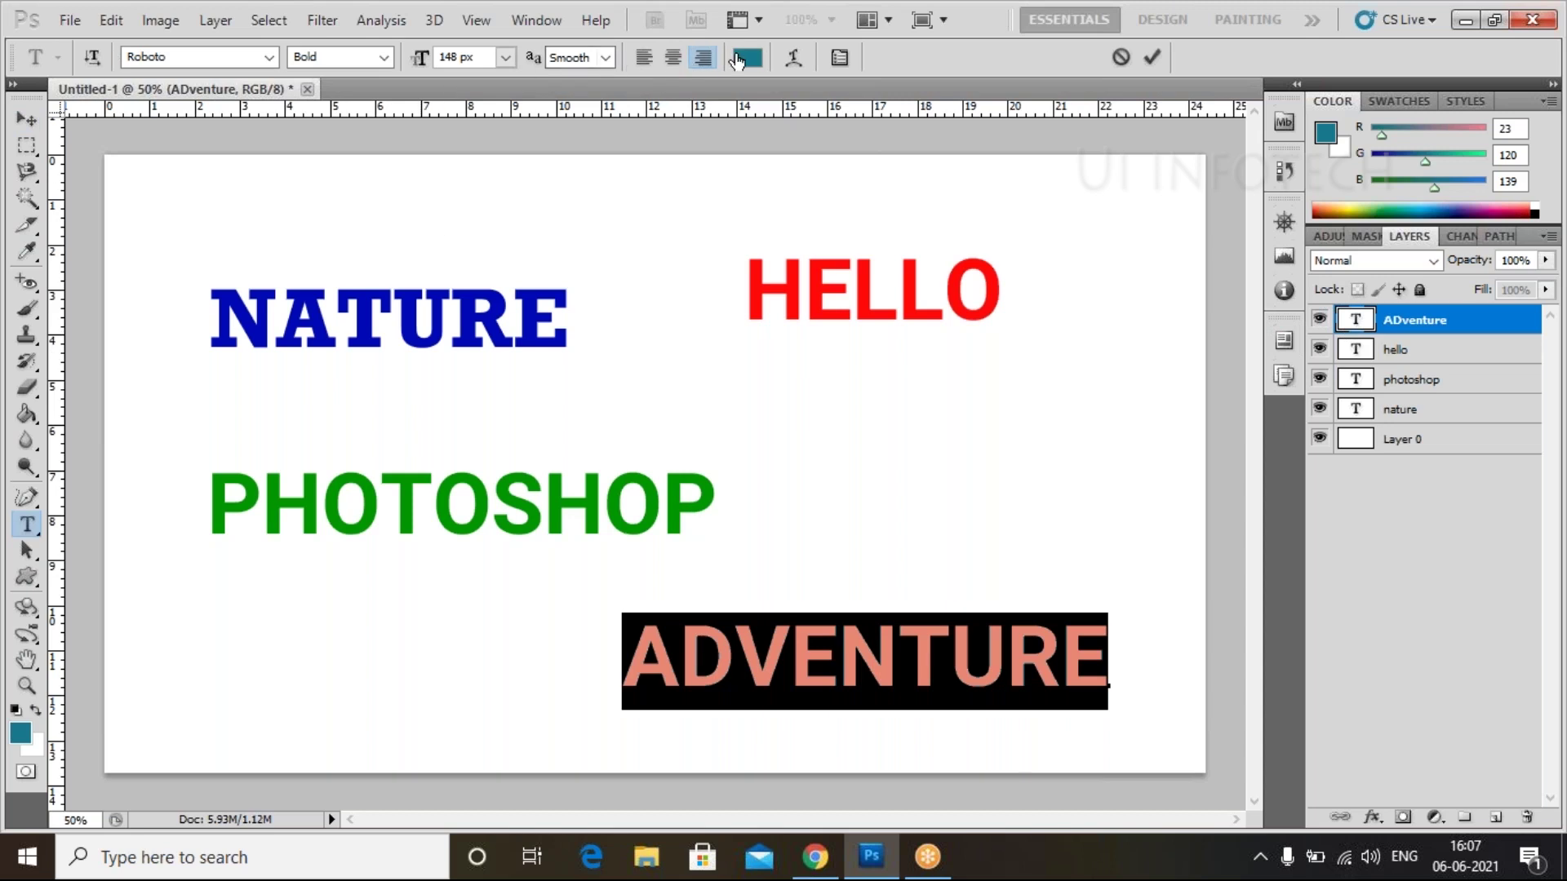
Replace ADVENTURE's Roboto Bold with Franklin Gothic Medium in the Regular style
left_click(237, 59)
left_click(265, 60)
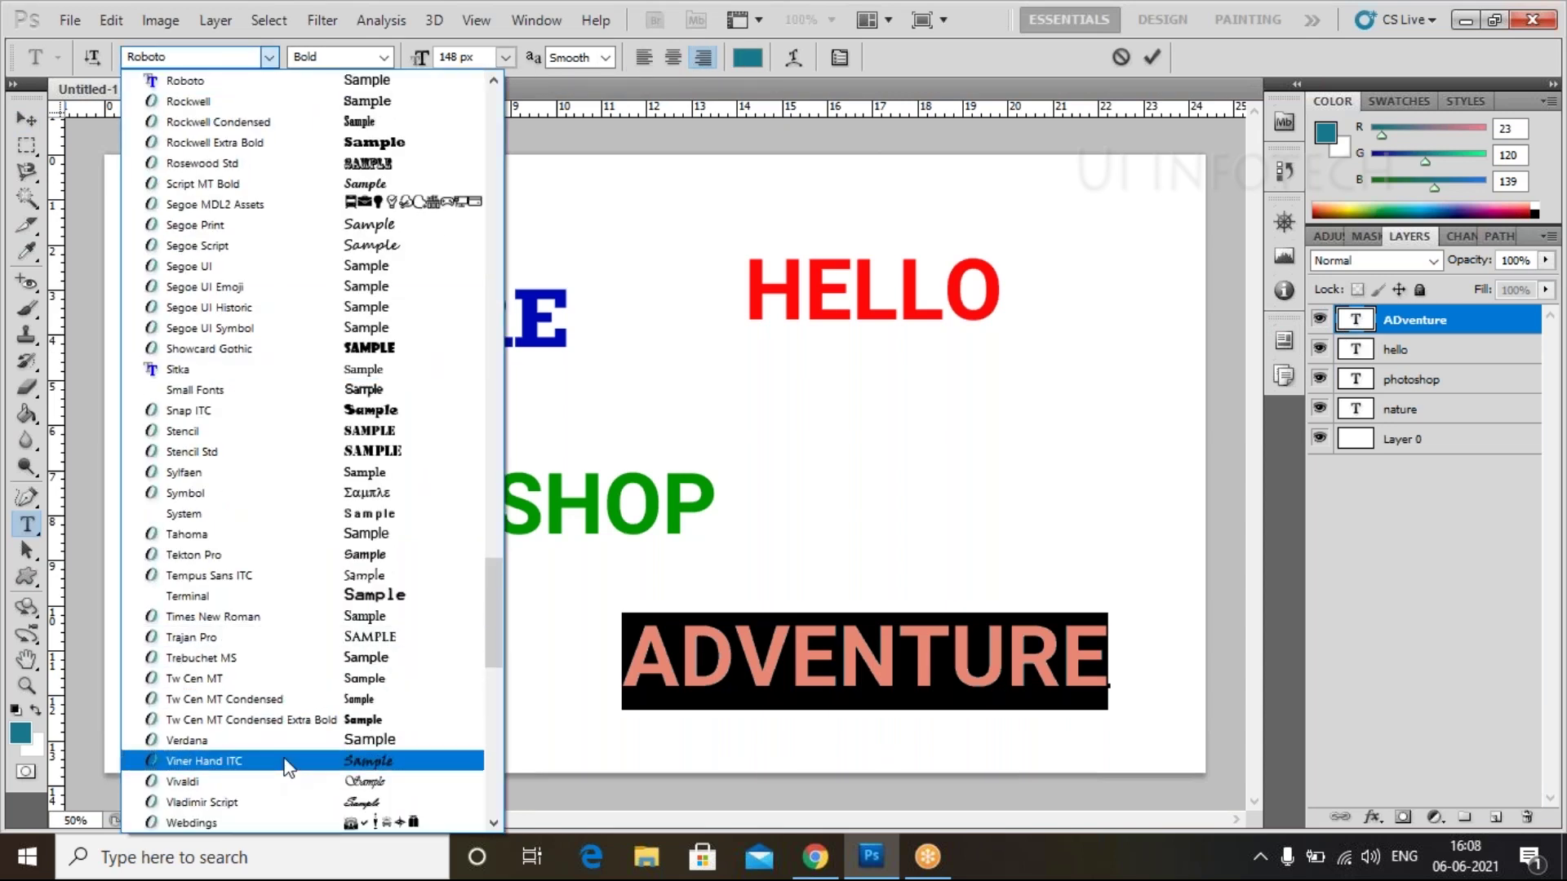
scroll(287, 751, "up", 6)
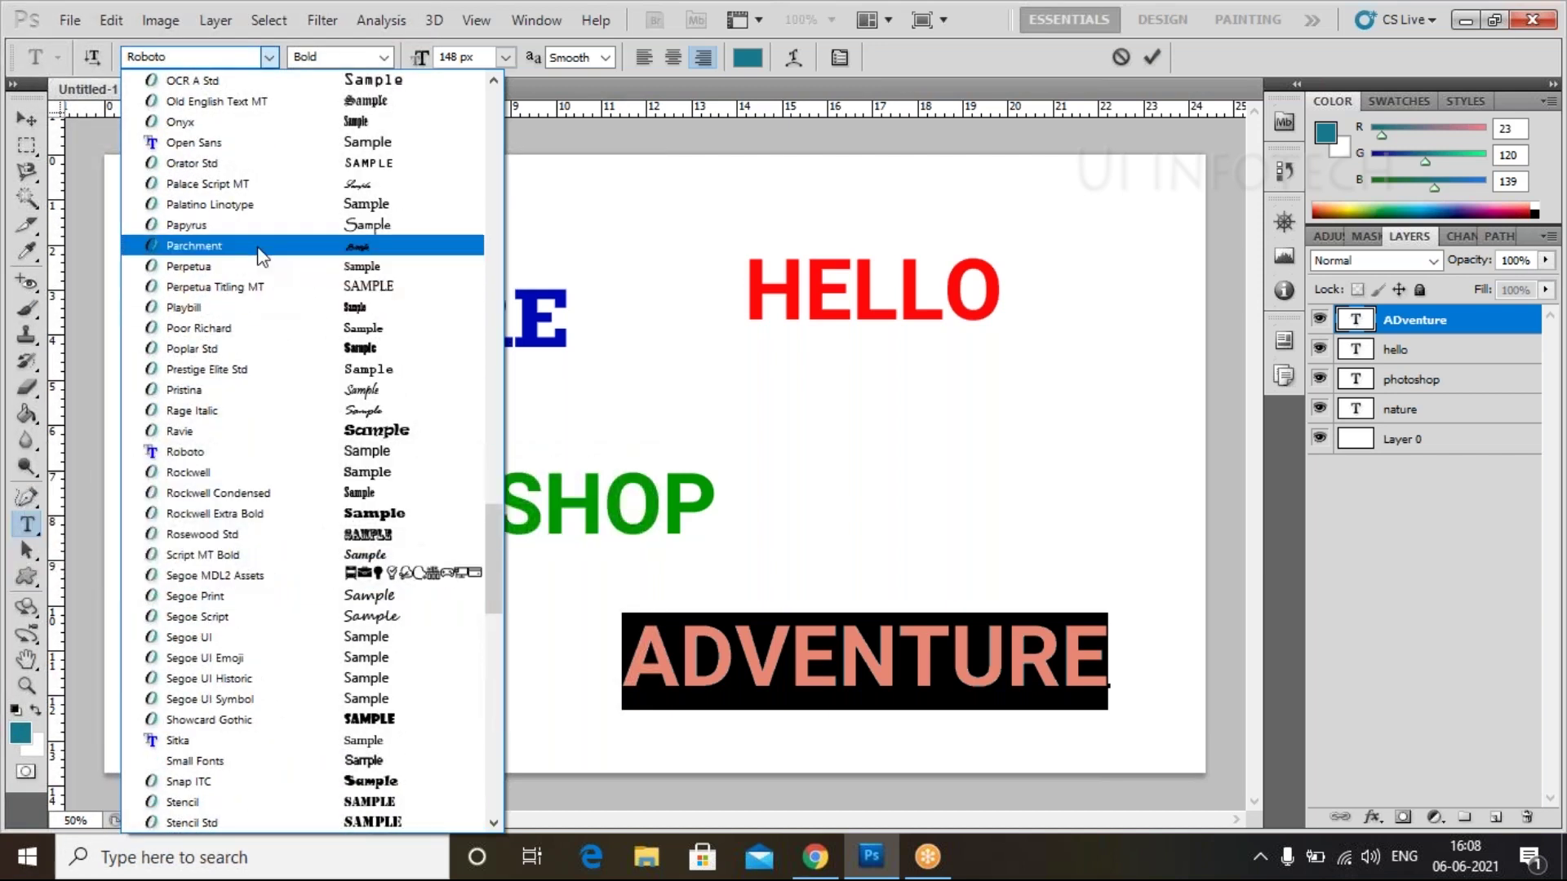
scroll(261, 245, "up", 2)
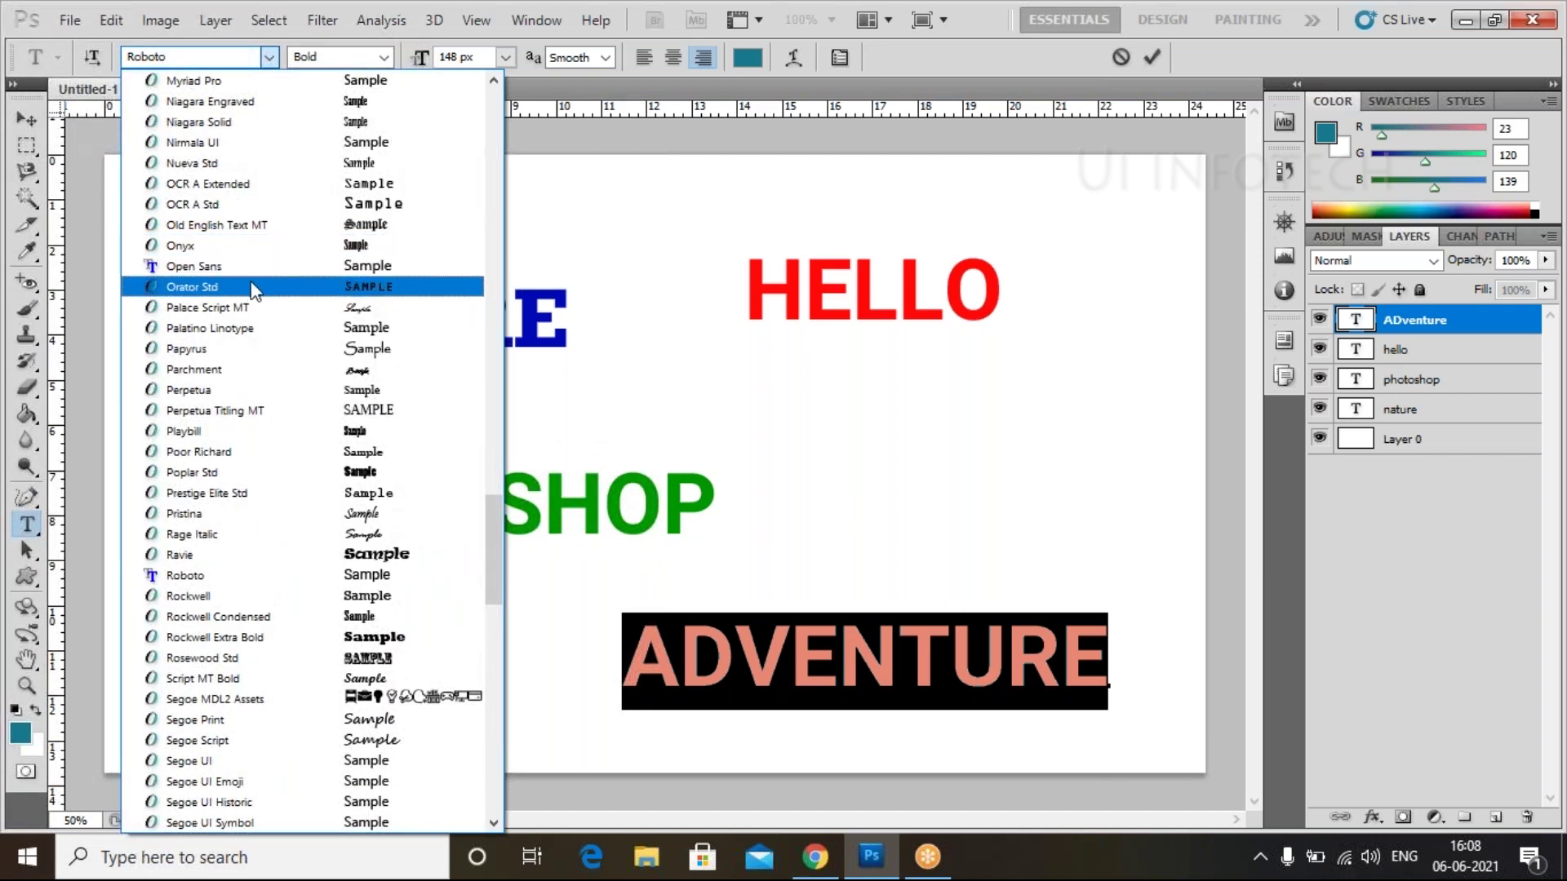
scroll(259, 284, "up", 3)
scroll(259, 290, "up", 6)
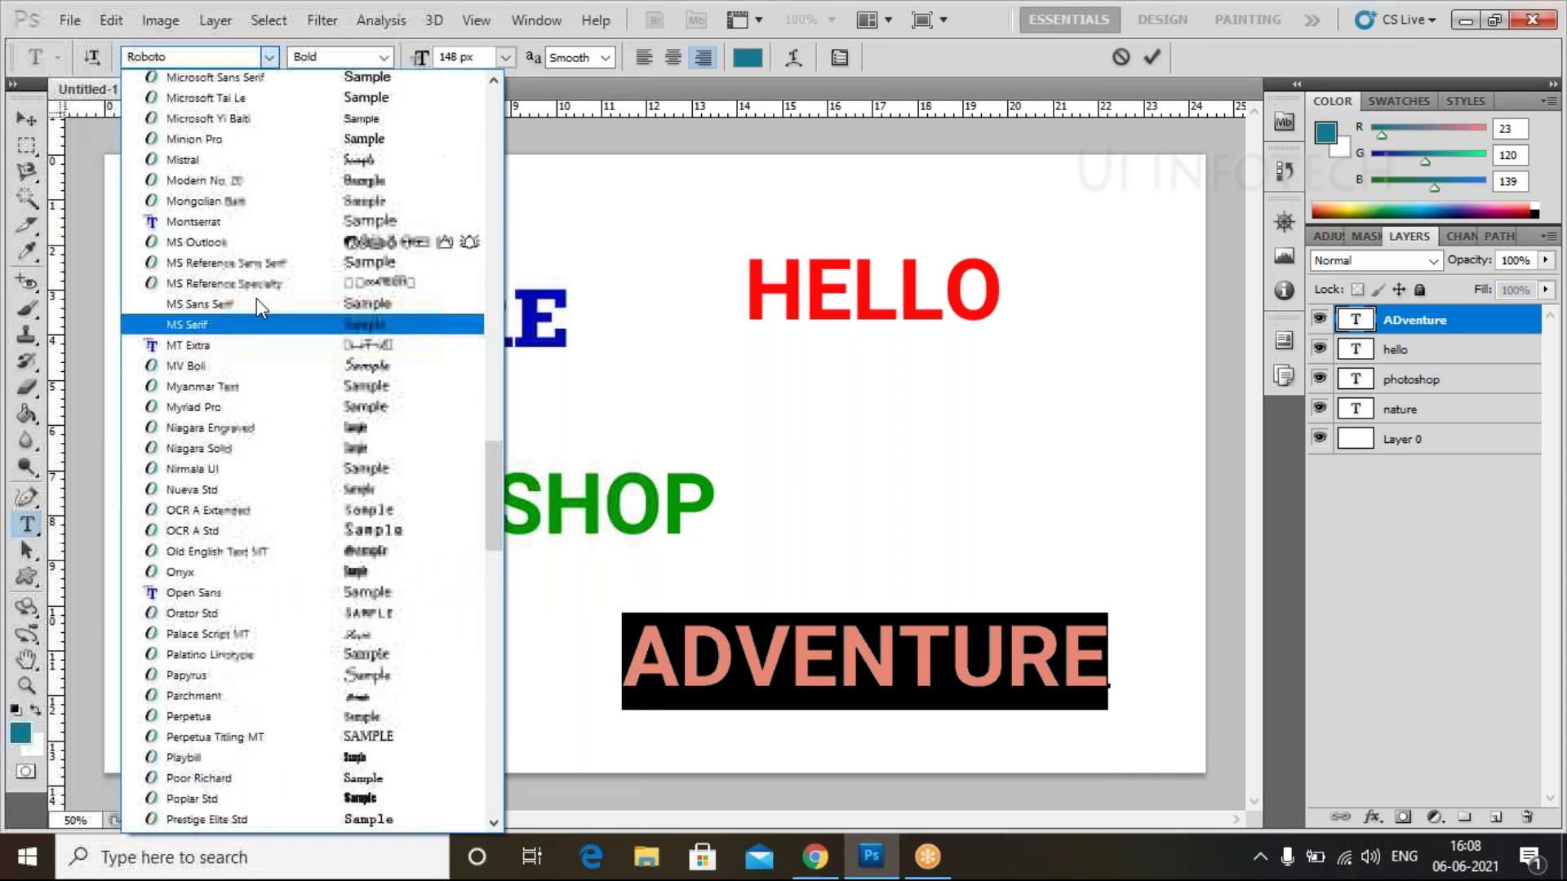
scroll(237, 245, "up", 3)
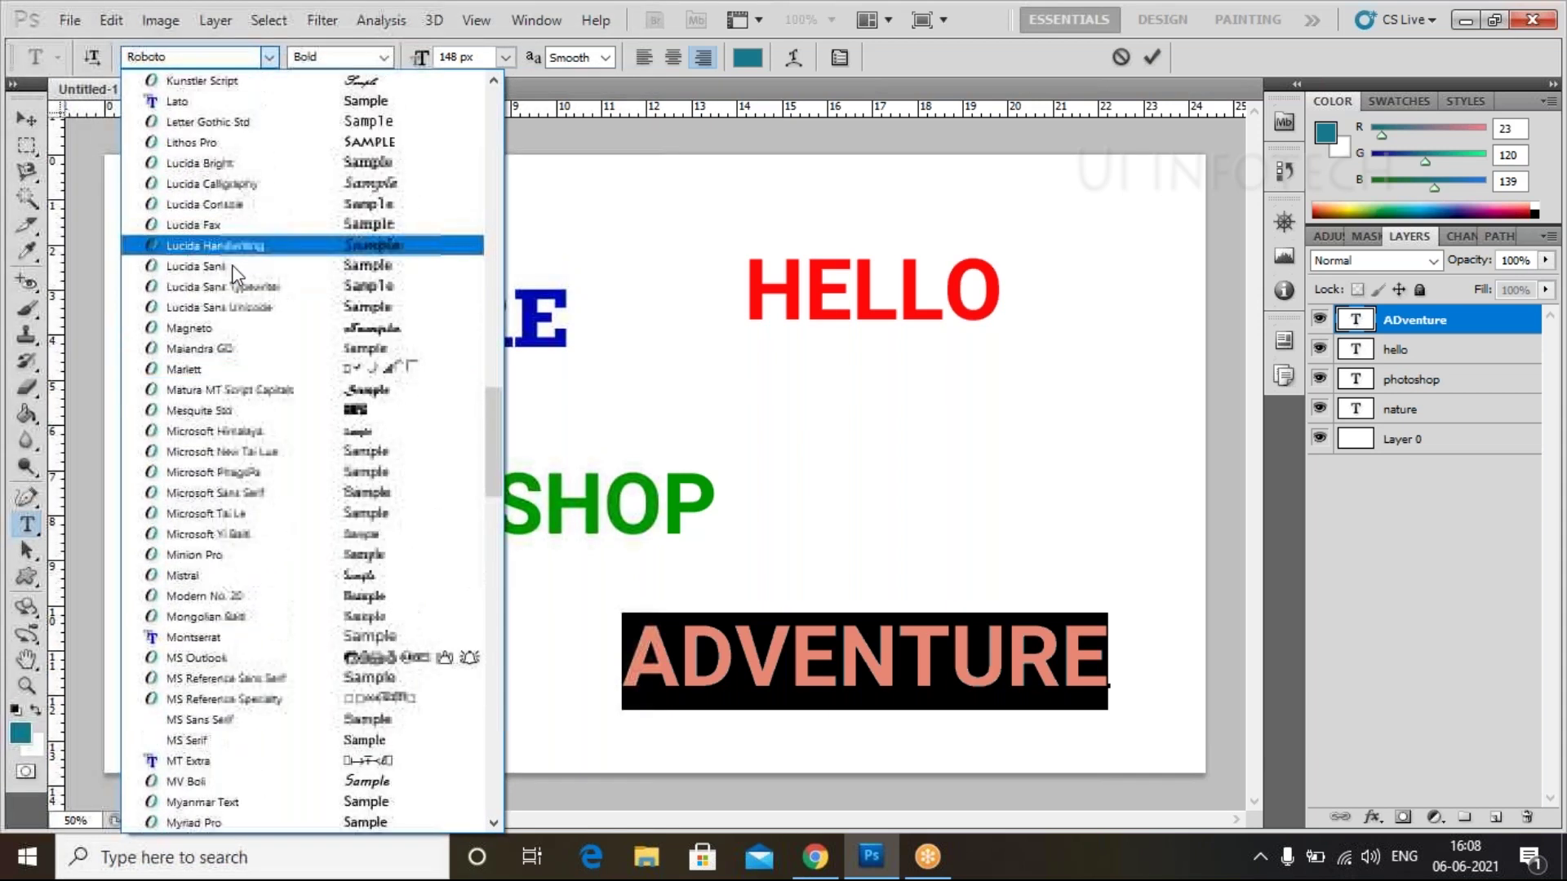
scroll(284, 347, "up", 3)
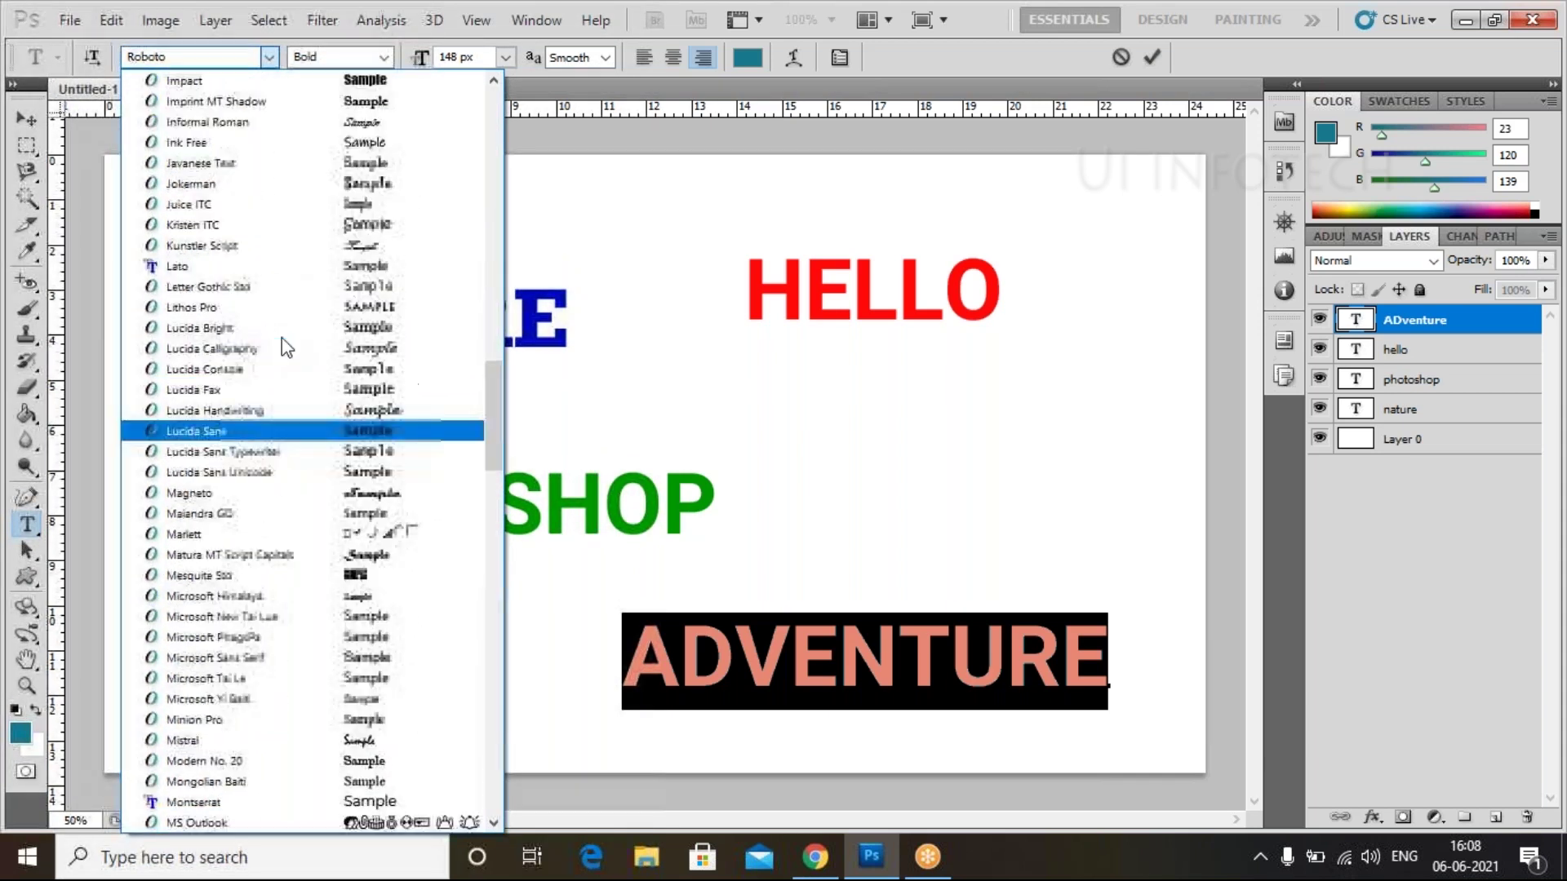
scroll(290, 339, "up", 1)
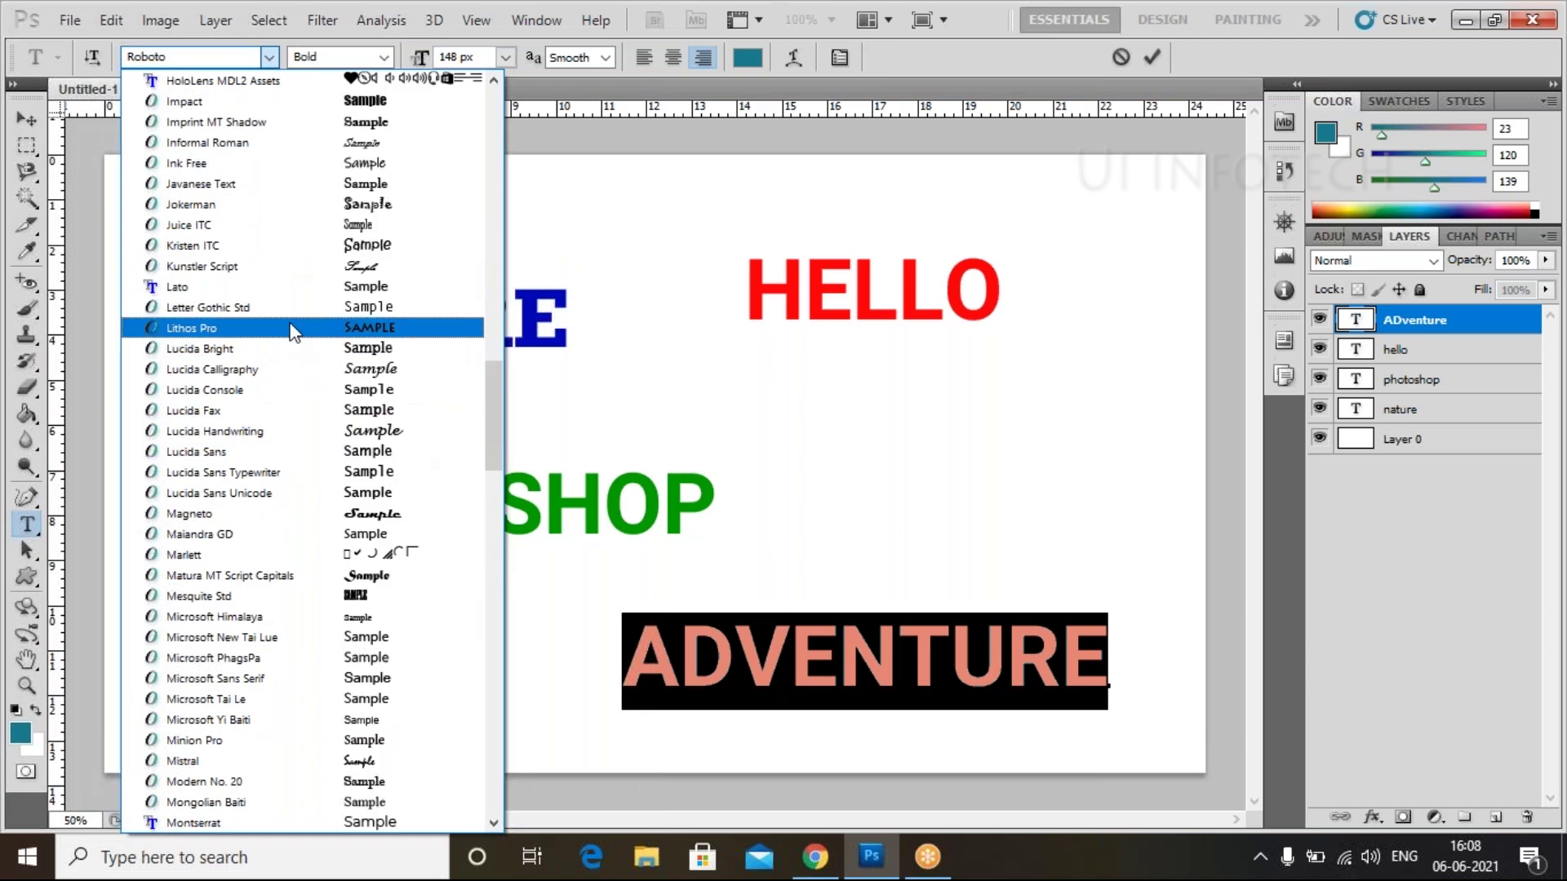
scroll(293, 333, "up", 10)
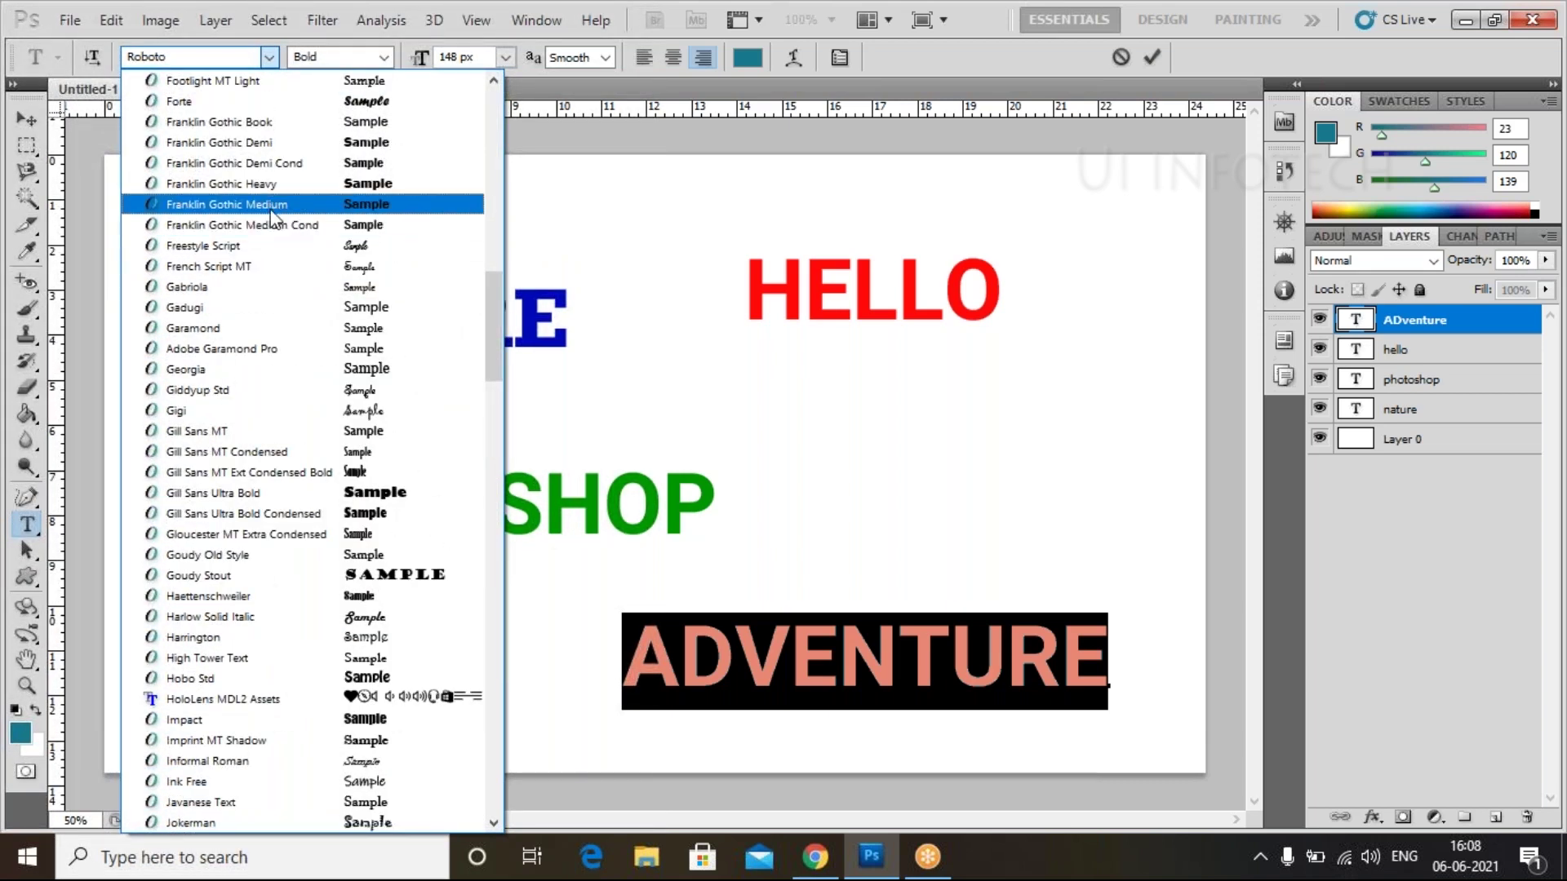
left_click(261, 210)
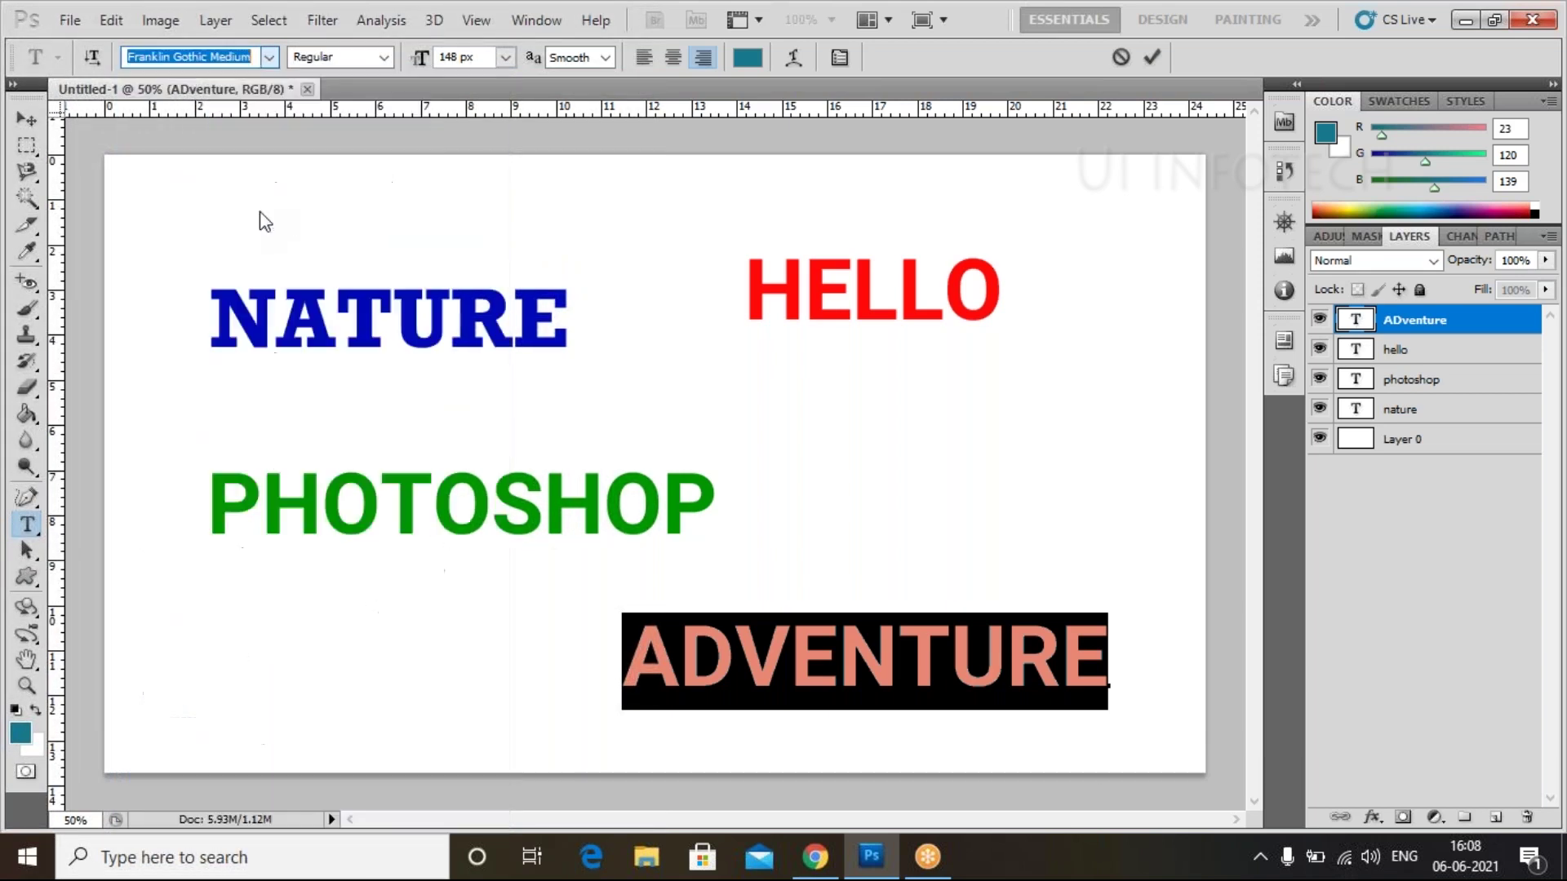
left_click(383, 61)
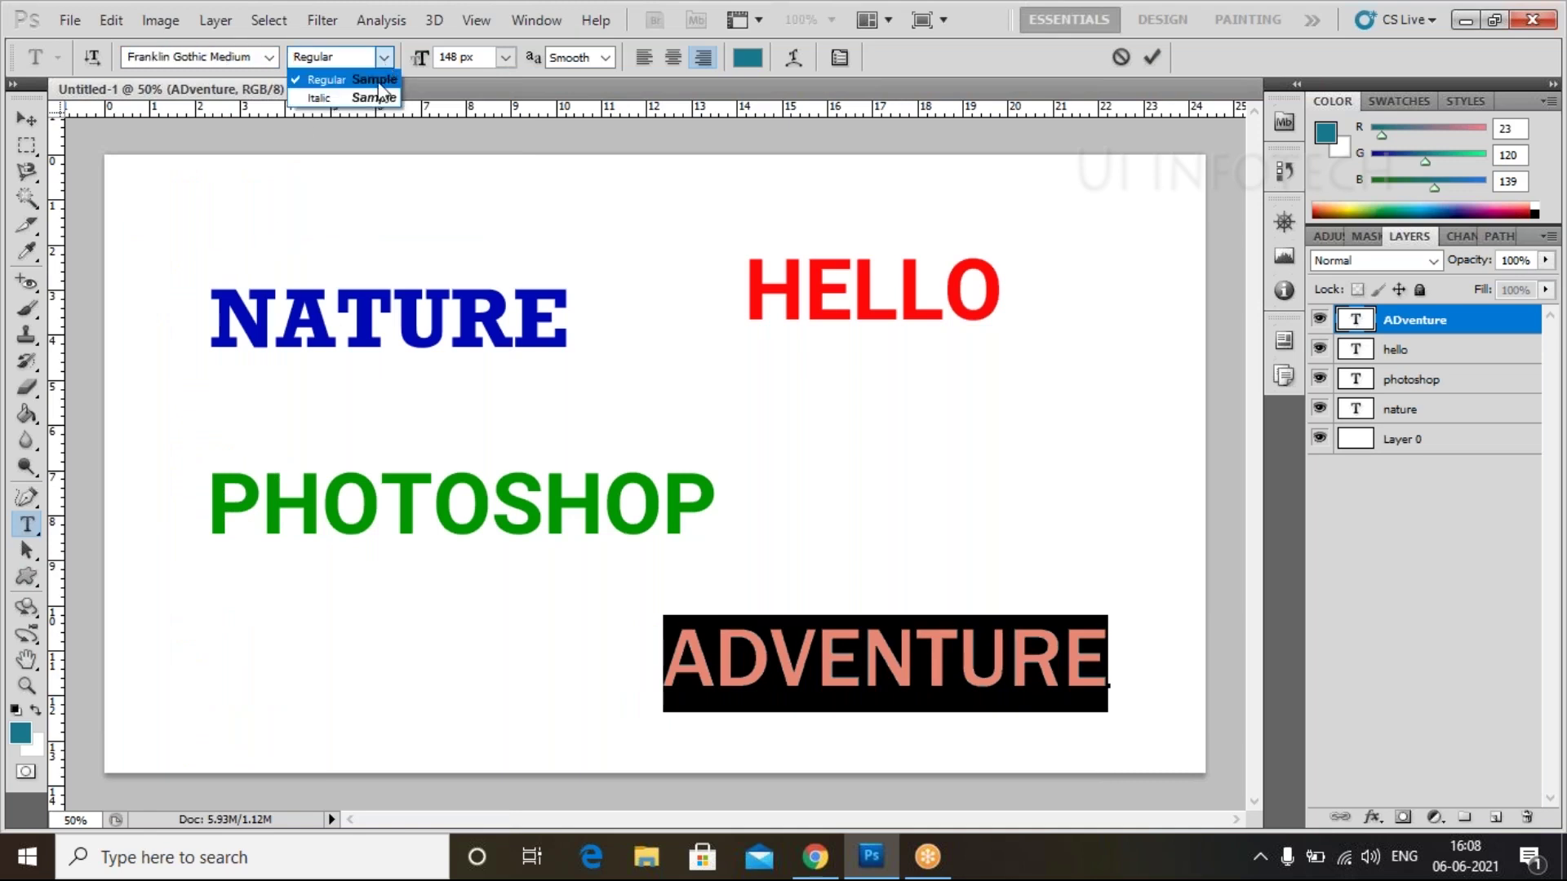
left_click(375, 83)
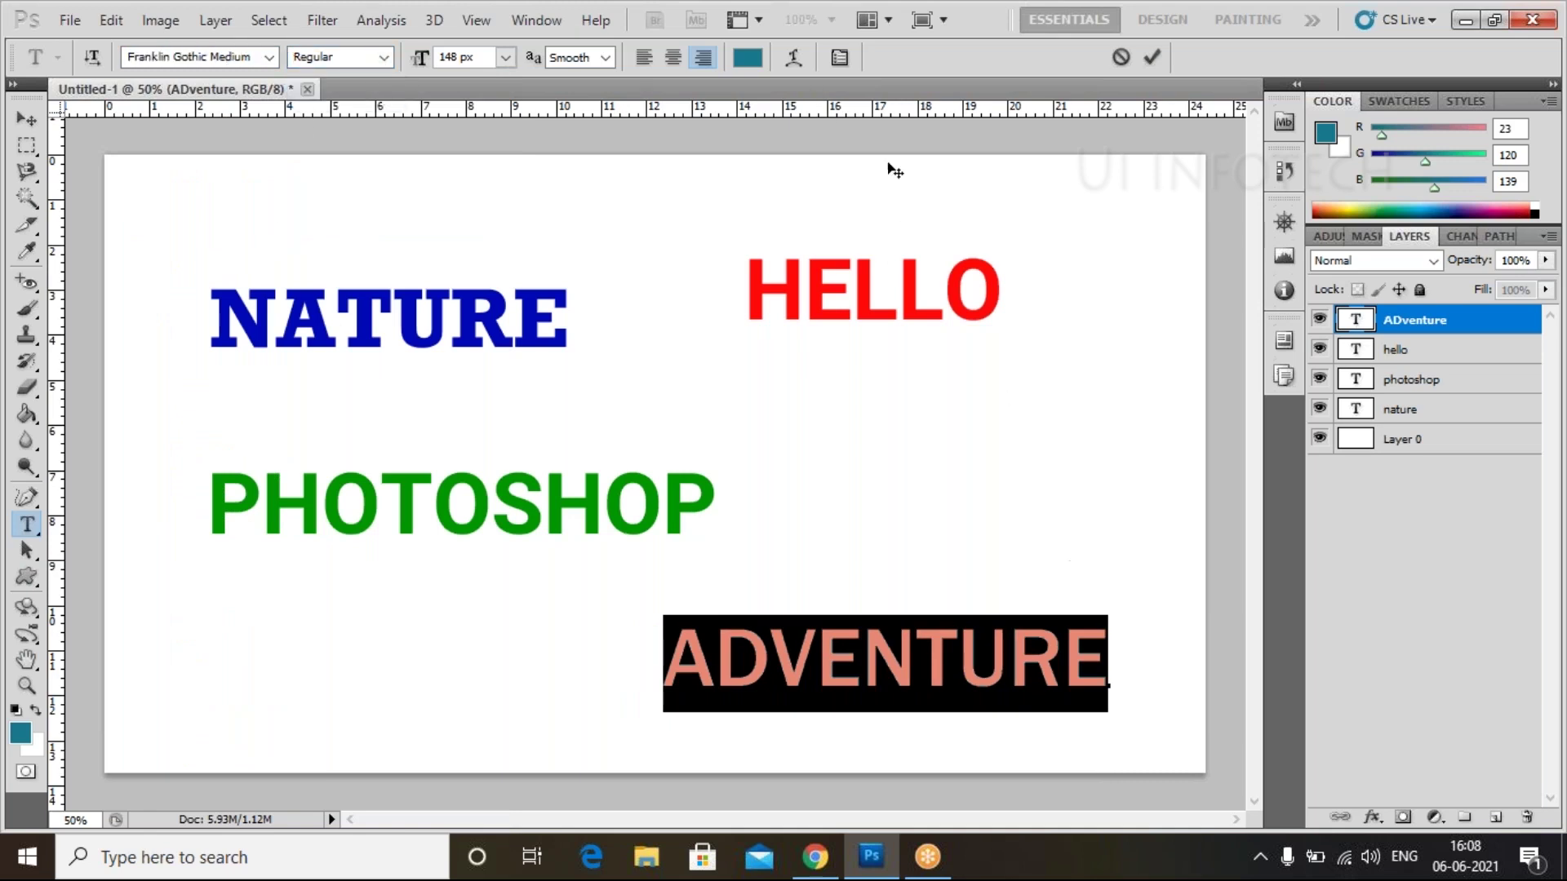
Apply Faux Bold to ADVENTURE in the Character panel, close the panel, and commit
left_click(836, 61)
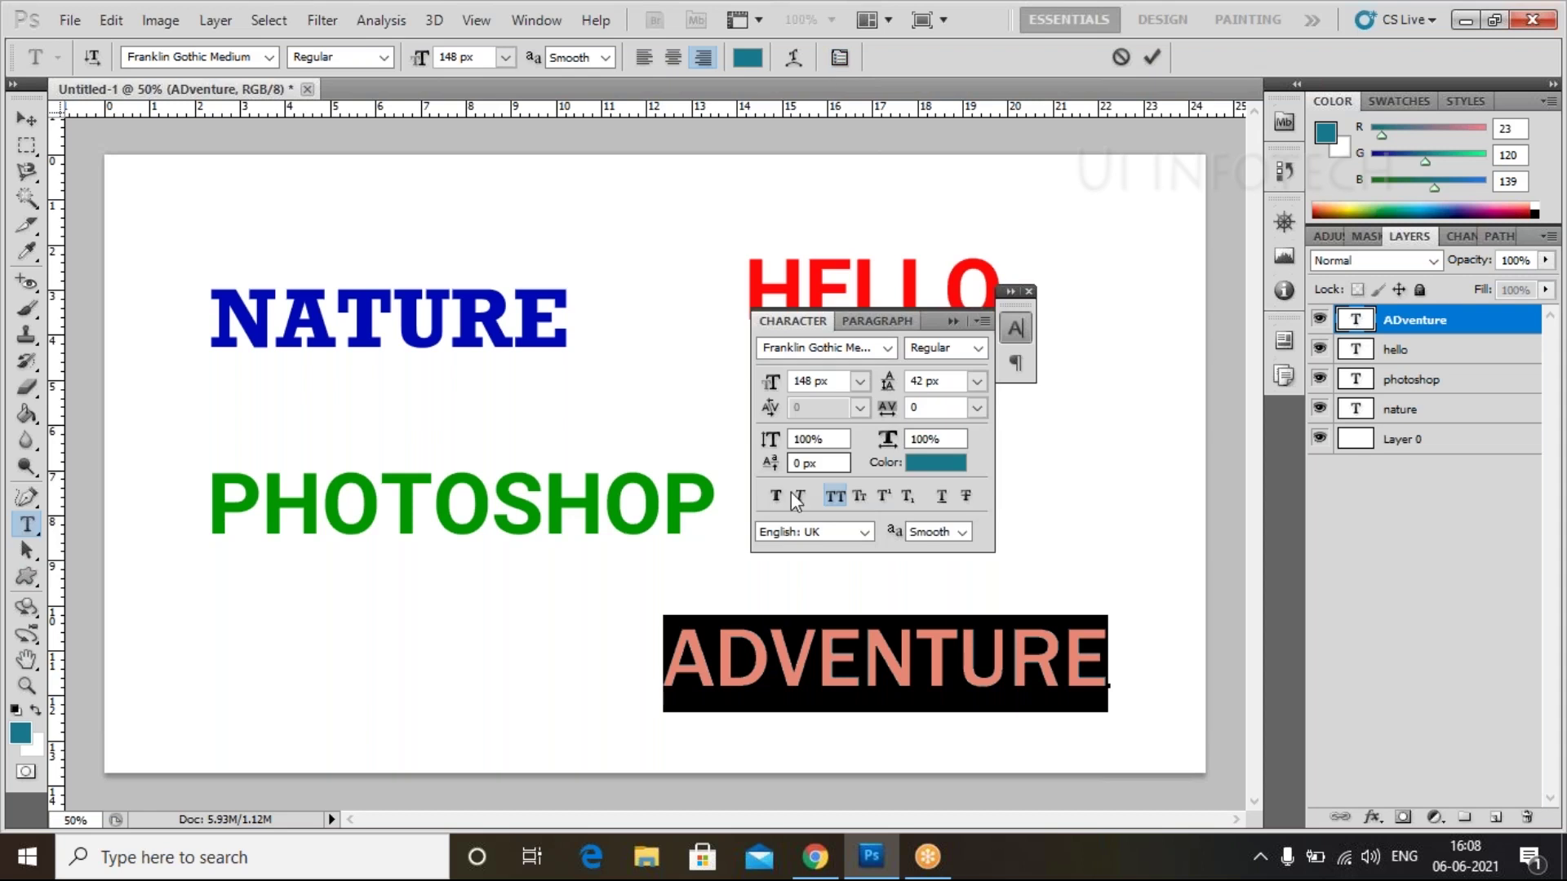
left_click(777, 488)
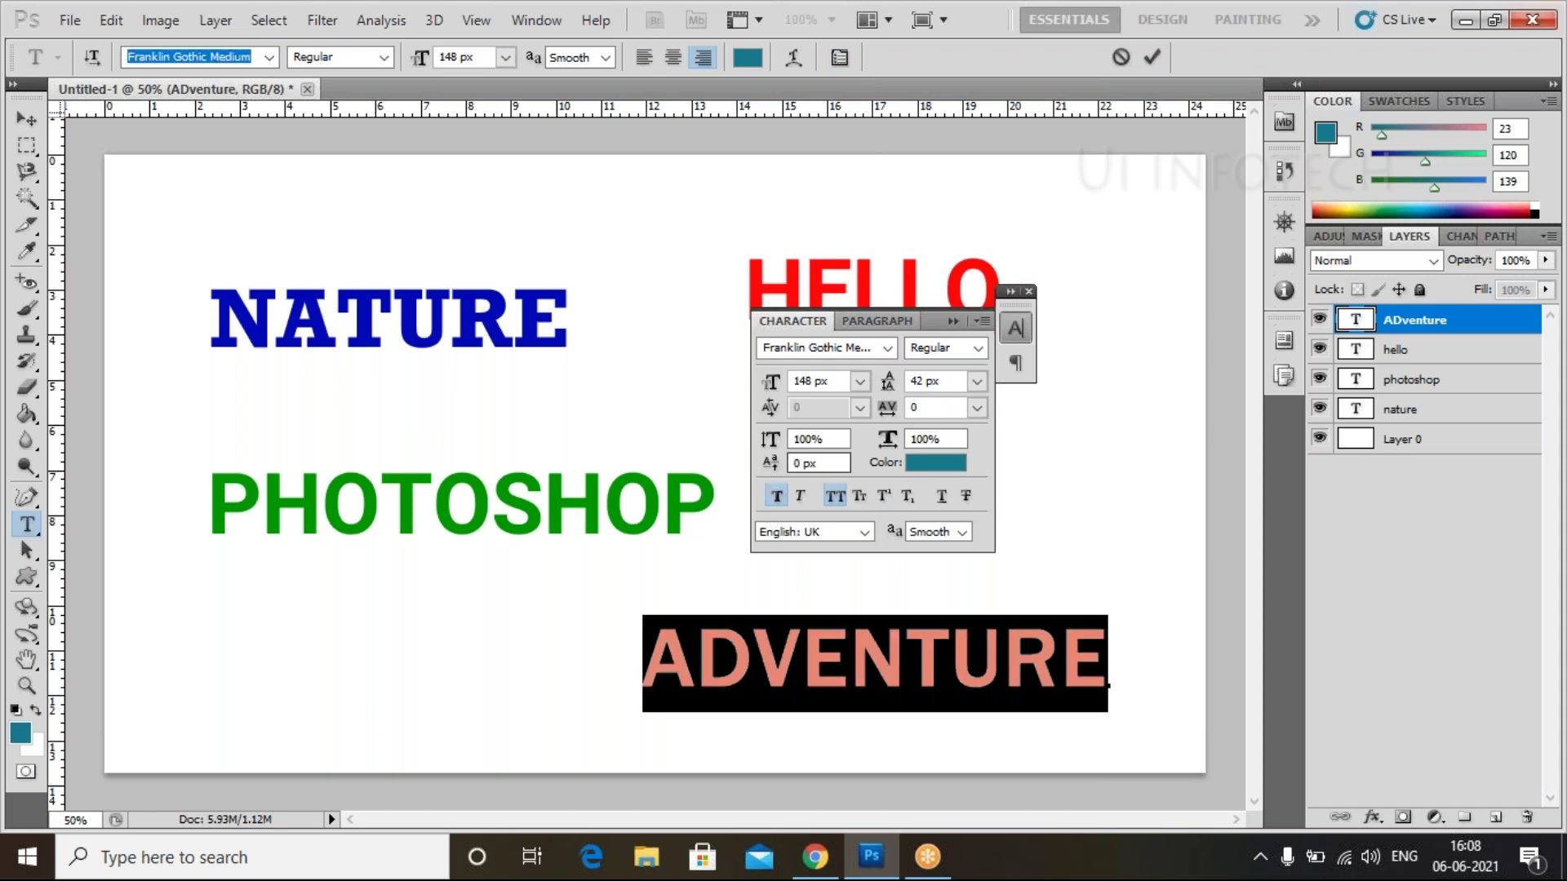
left_click(955, 321)
left_click(1028, 291)
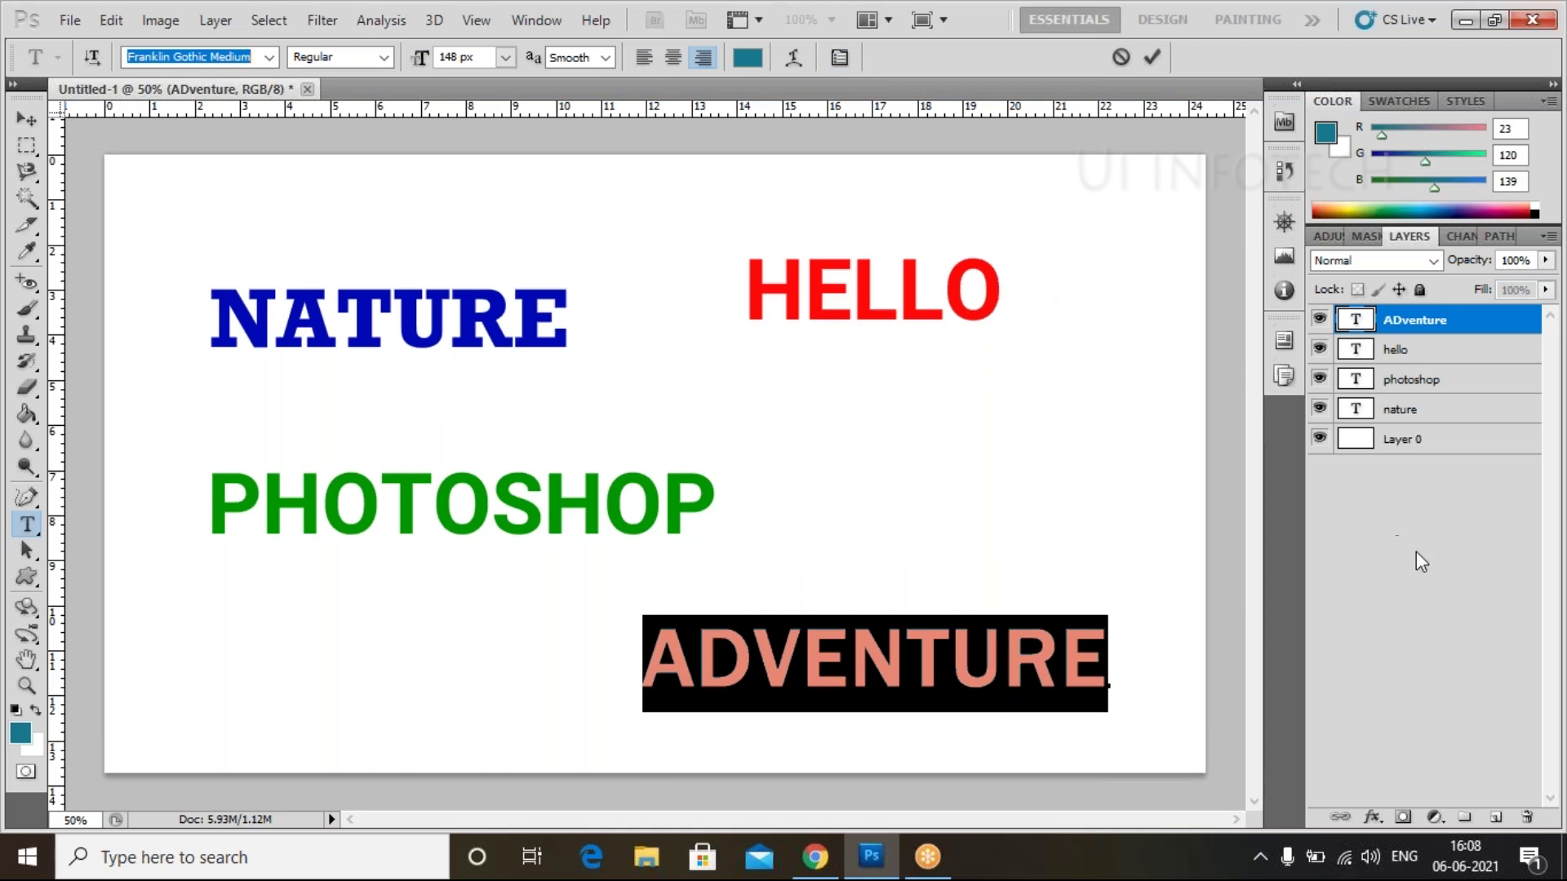
left_click(1417, 551)
key("v")
double_click(1361, 327)
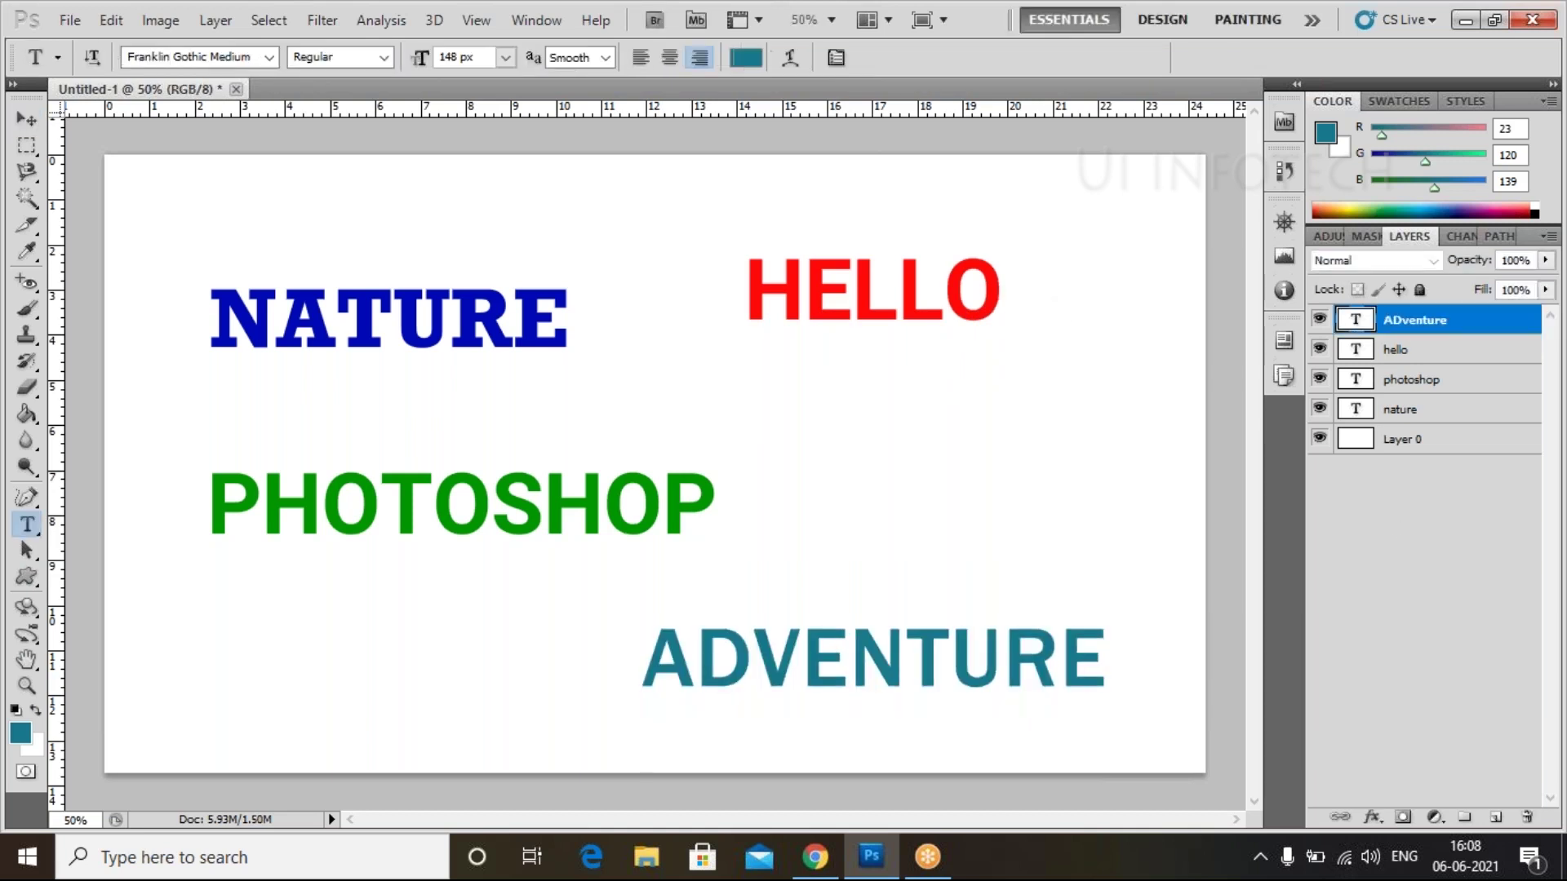
Try a bright, fully saturated red in the ADVENTURE text colour picker
left_click(739, 60)
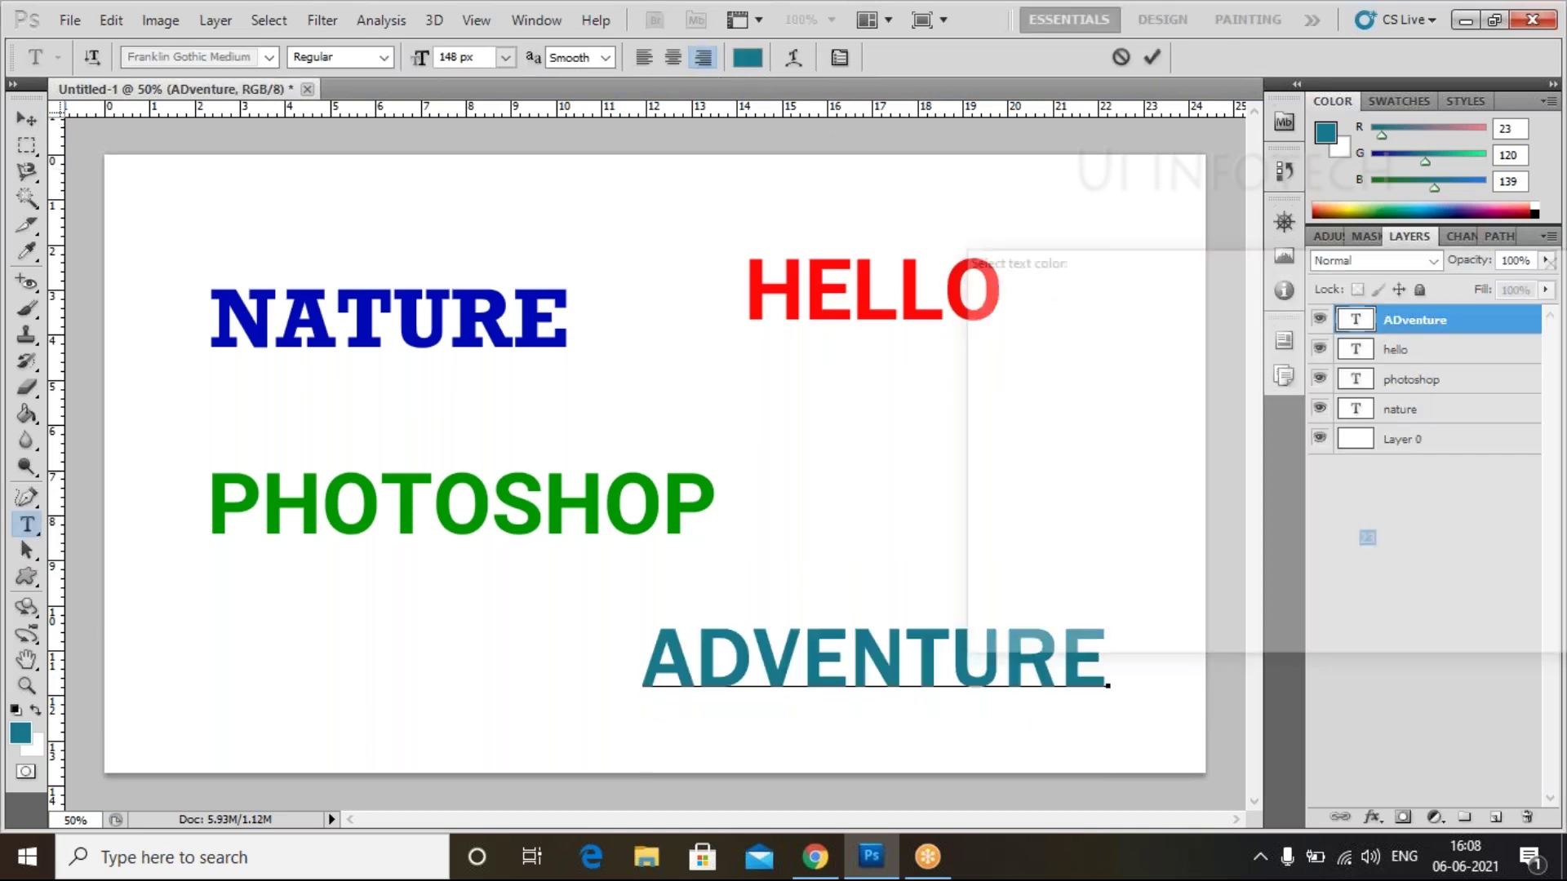
mouse_move(1220, 438)
left_mouse_down()
mouse_move(1299, 482)
mouse_move(1301, 402)
left_mouse_up()
left_click_drag(1301, 565, 1302, 604)
left_click_drag(1300, 604, 1301, 599)
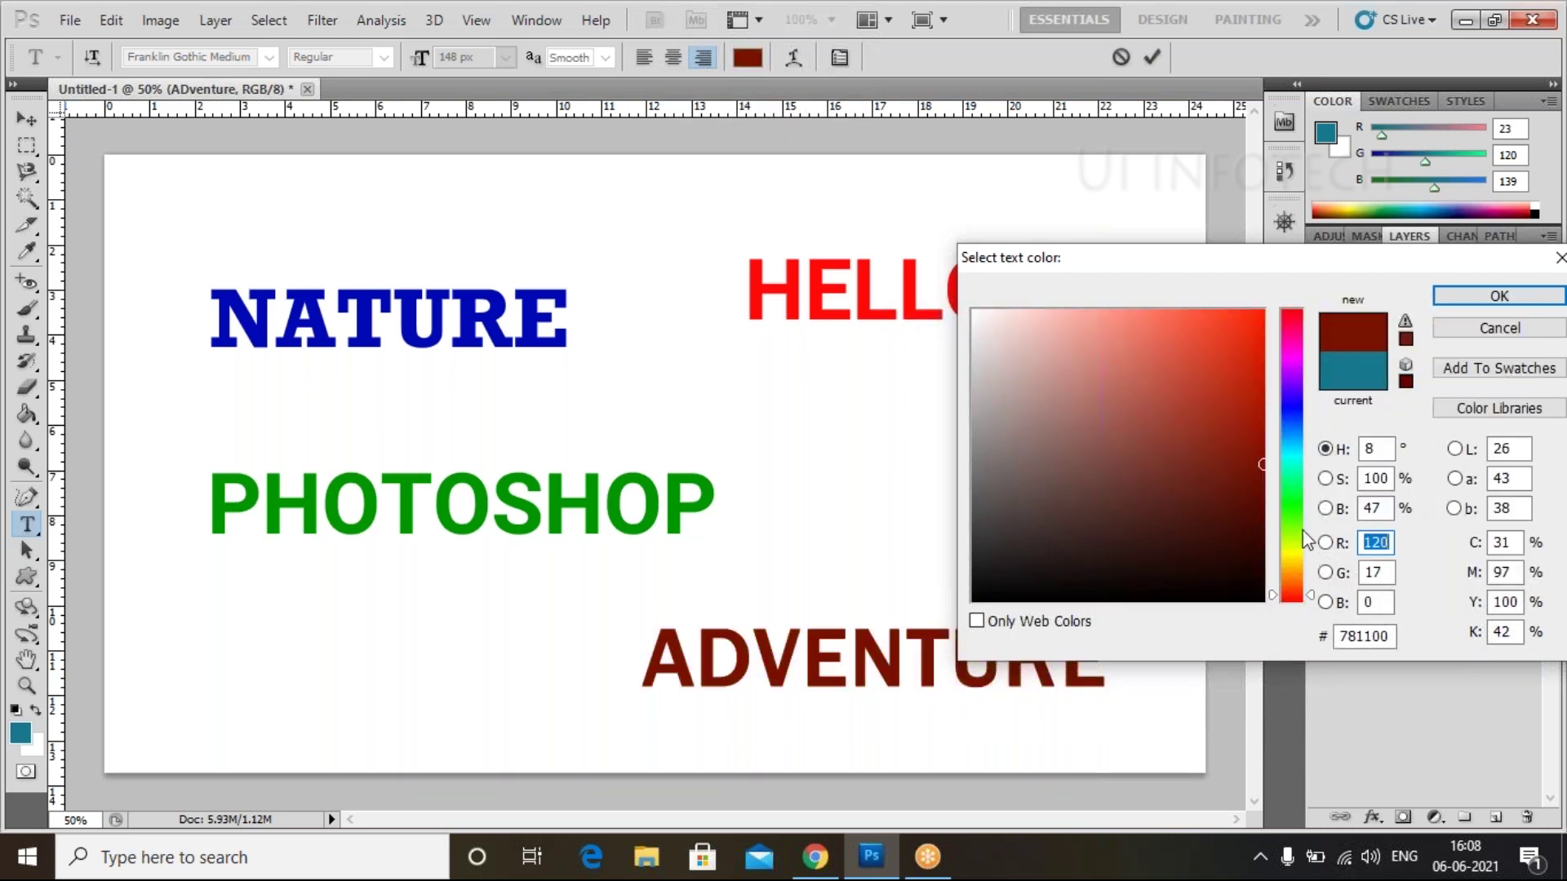
left_click_drag(1258, 420, 1264, 310)
left_click(1302, 590)
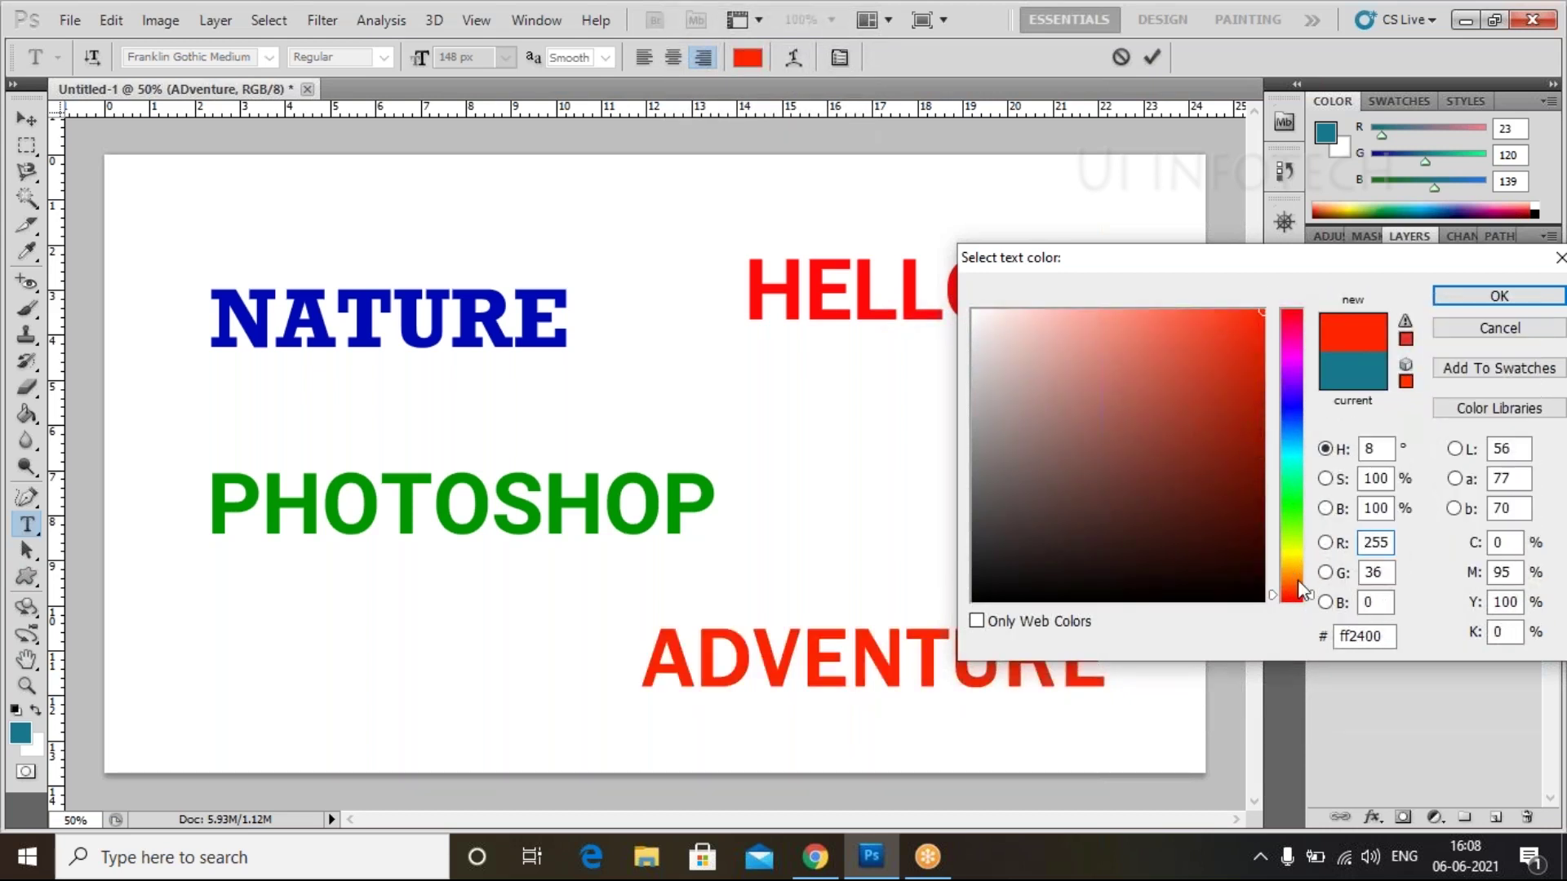
left_click(1307, 592)
left_click(1314, 608)
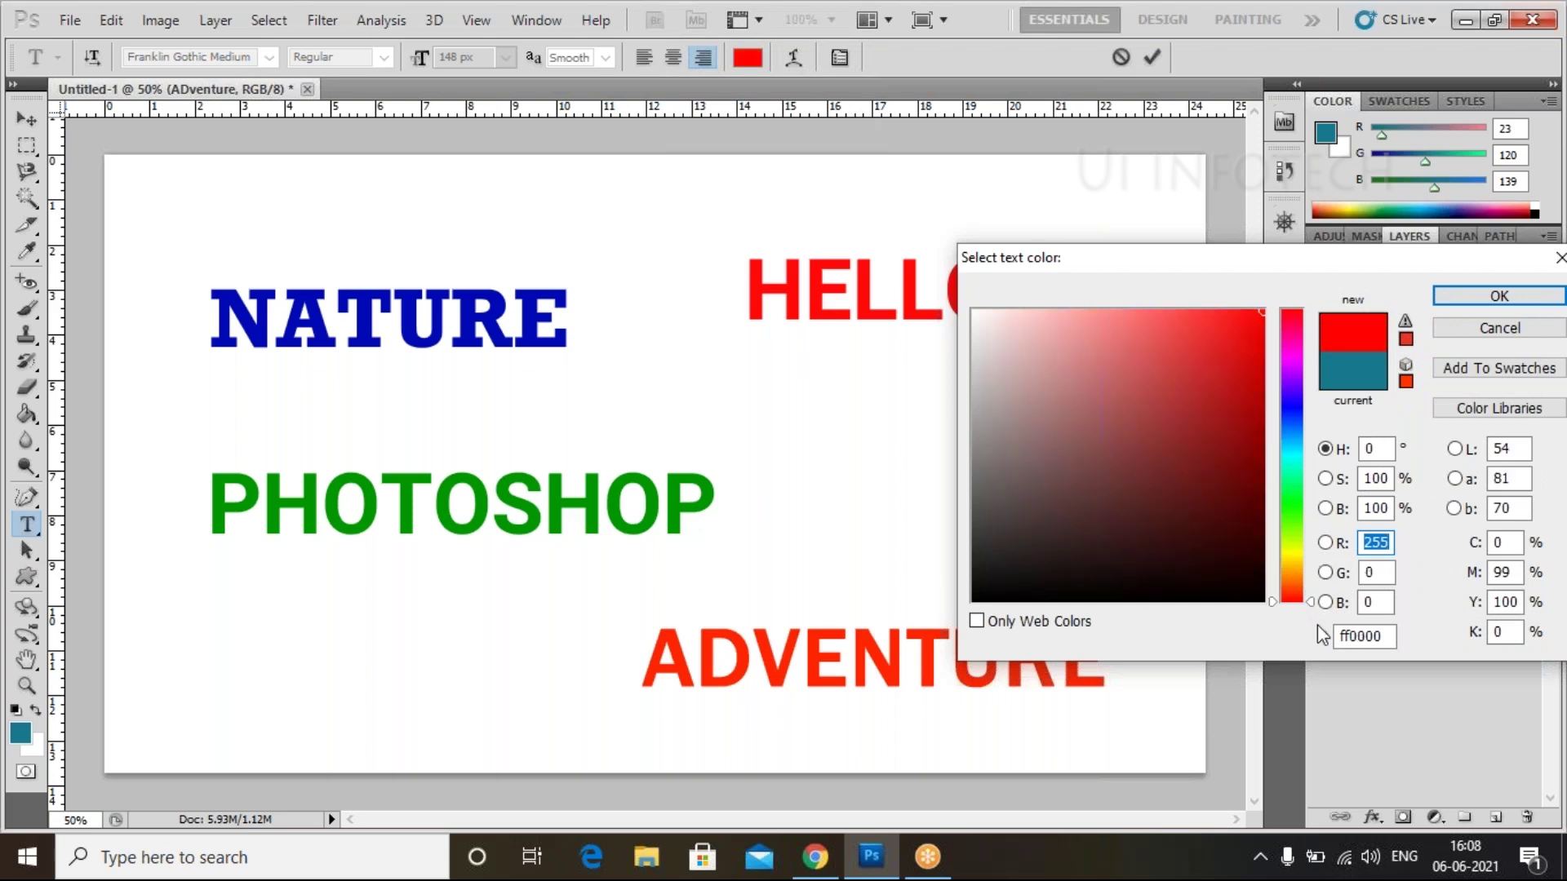
Settle on vivid pink #f10b7d for ADVENTURE and commit the text edit
left_click_drag(1293, 366, 1290, 333)
left_click(1251, 326)
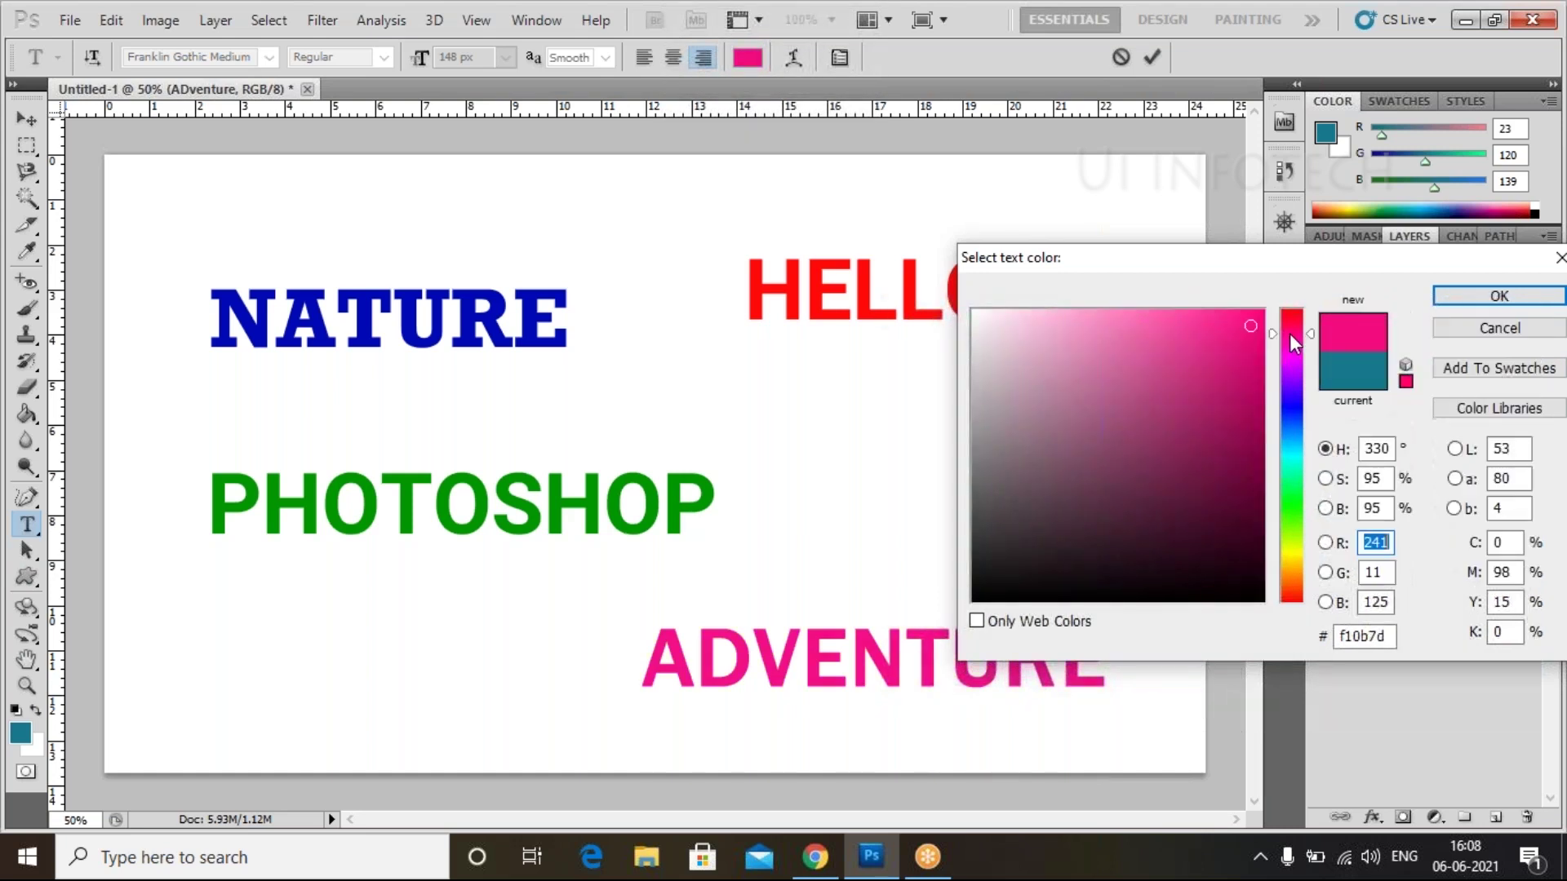
left_click(1499, 296)
key("ctrl+Return")
key("v")
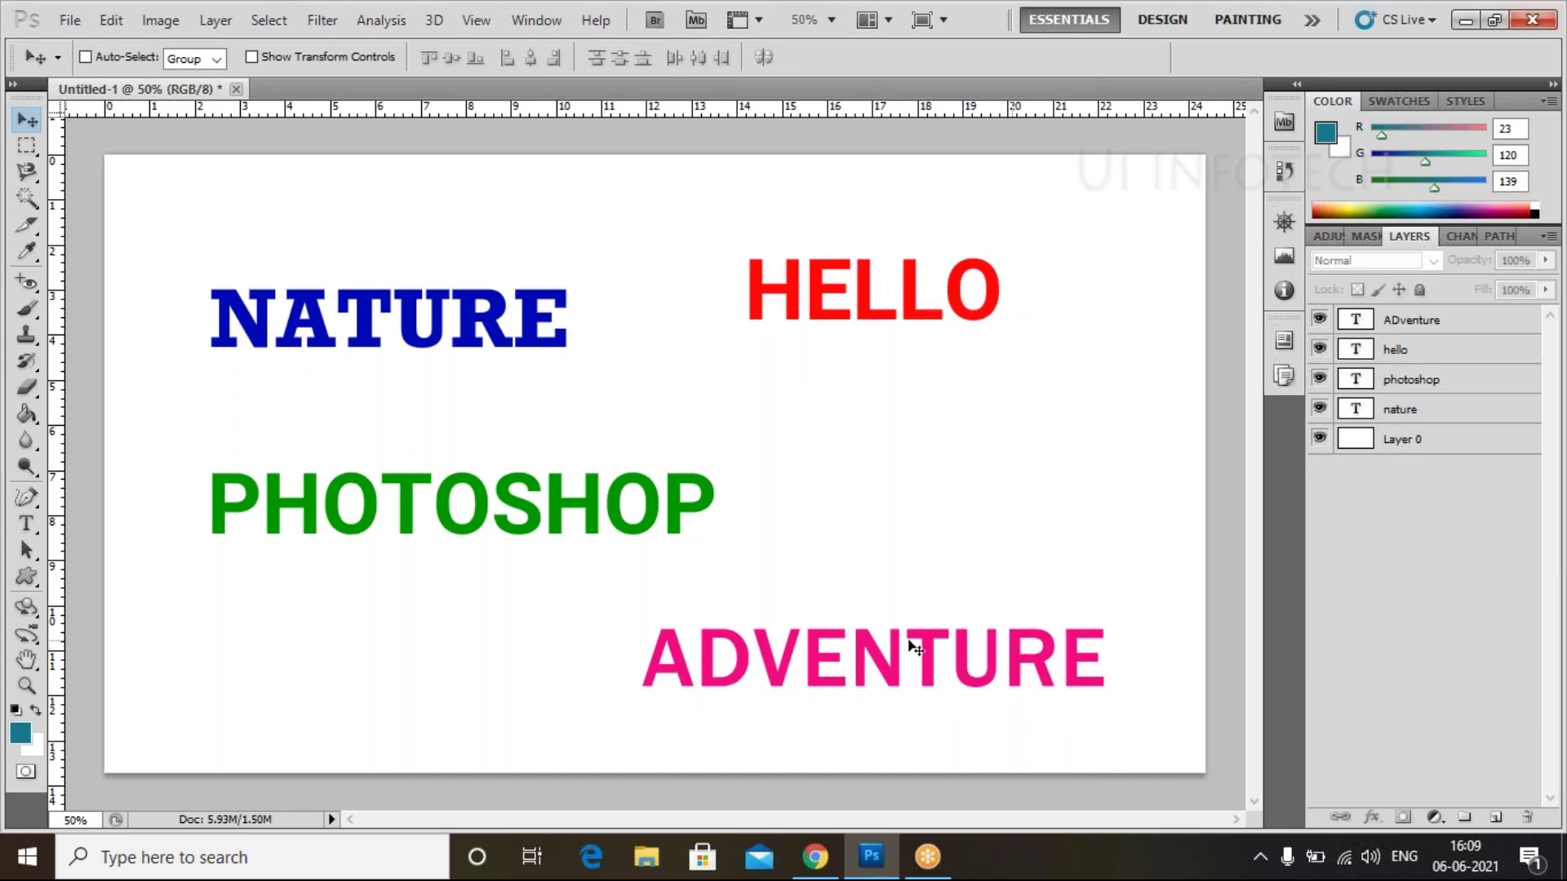
left_click(1474, 416)
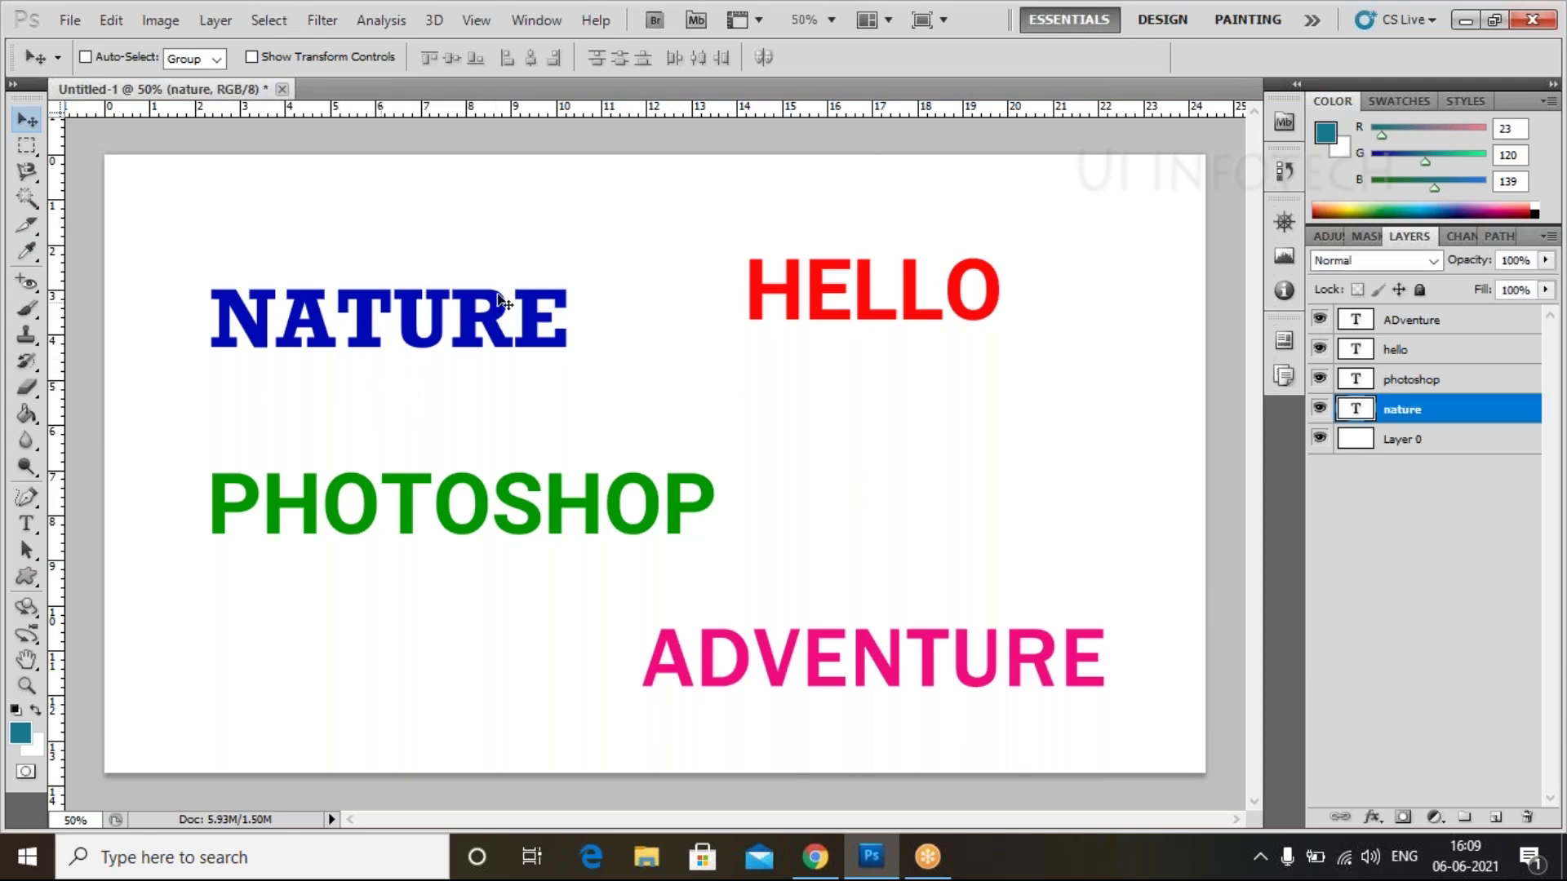
Select all of the NATURE text by double-clicking its layer thumbnail
double_click(1356, 409)
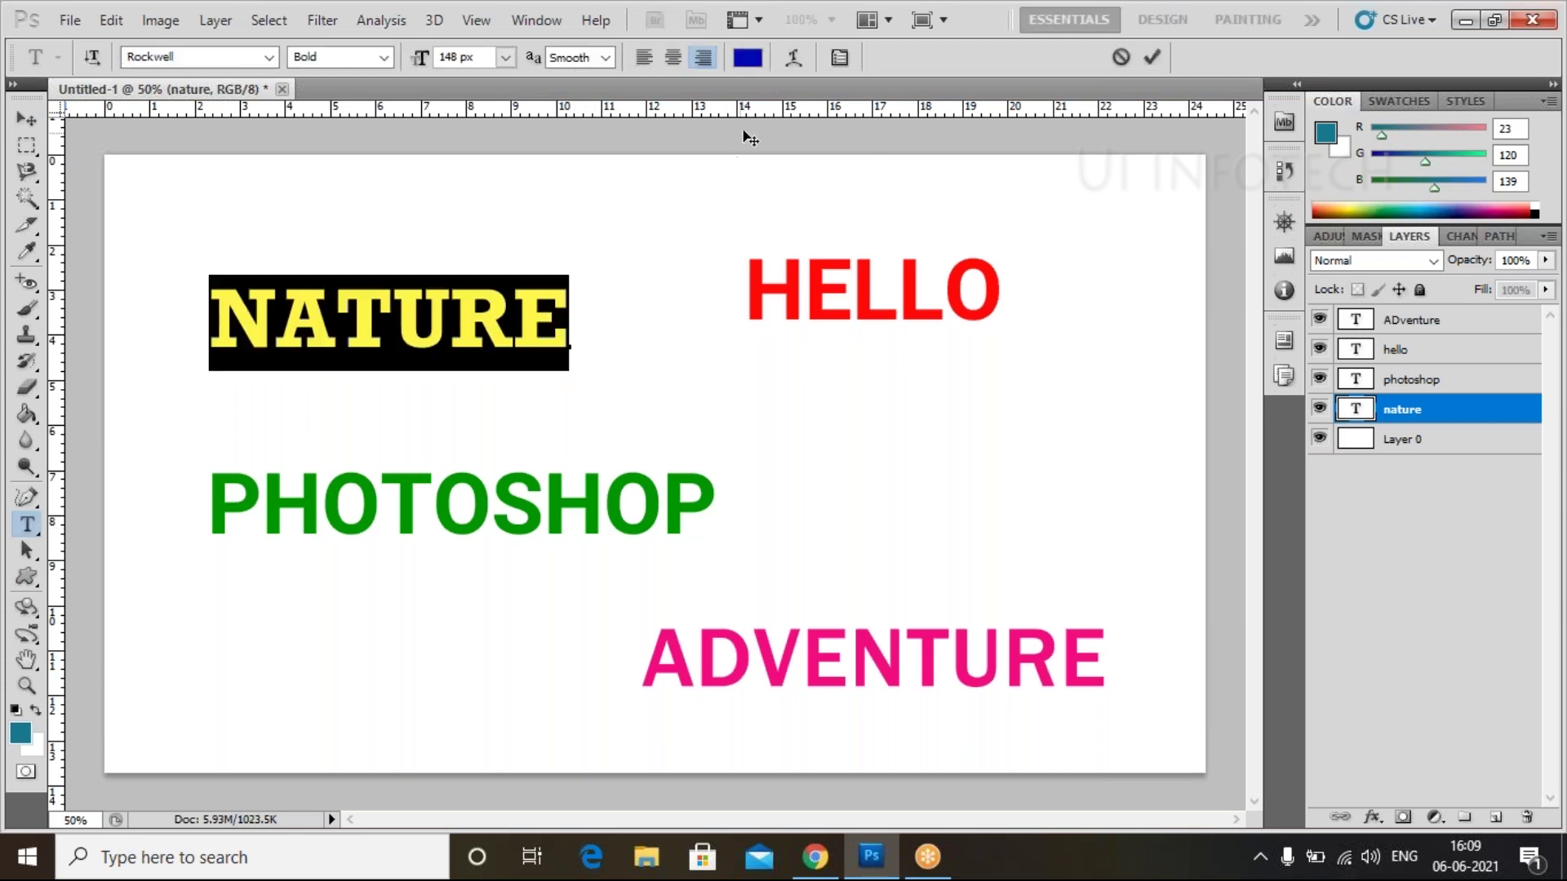
Give NATURE a vertical Arc warp with a +50% bend and commit the text
left_click(788, 62)
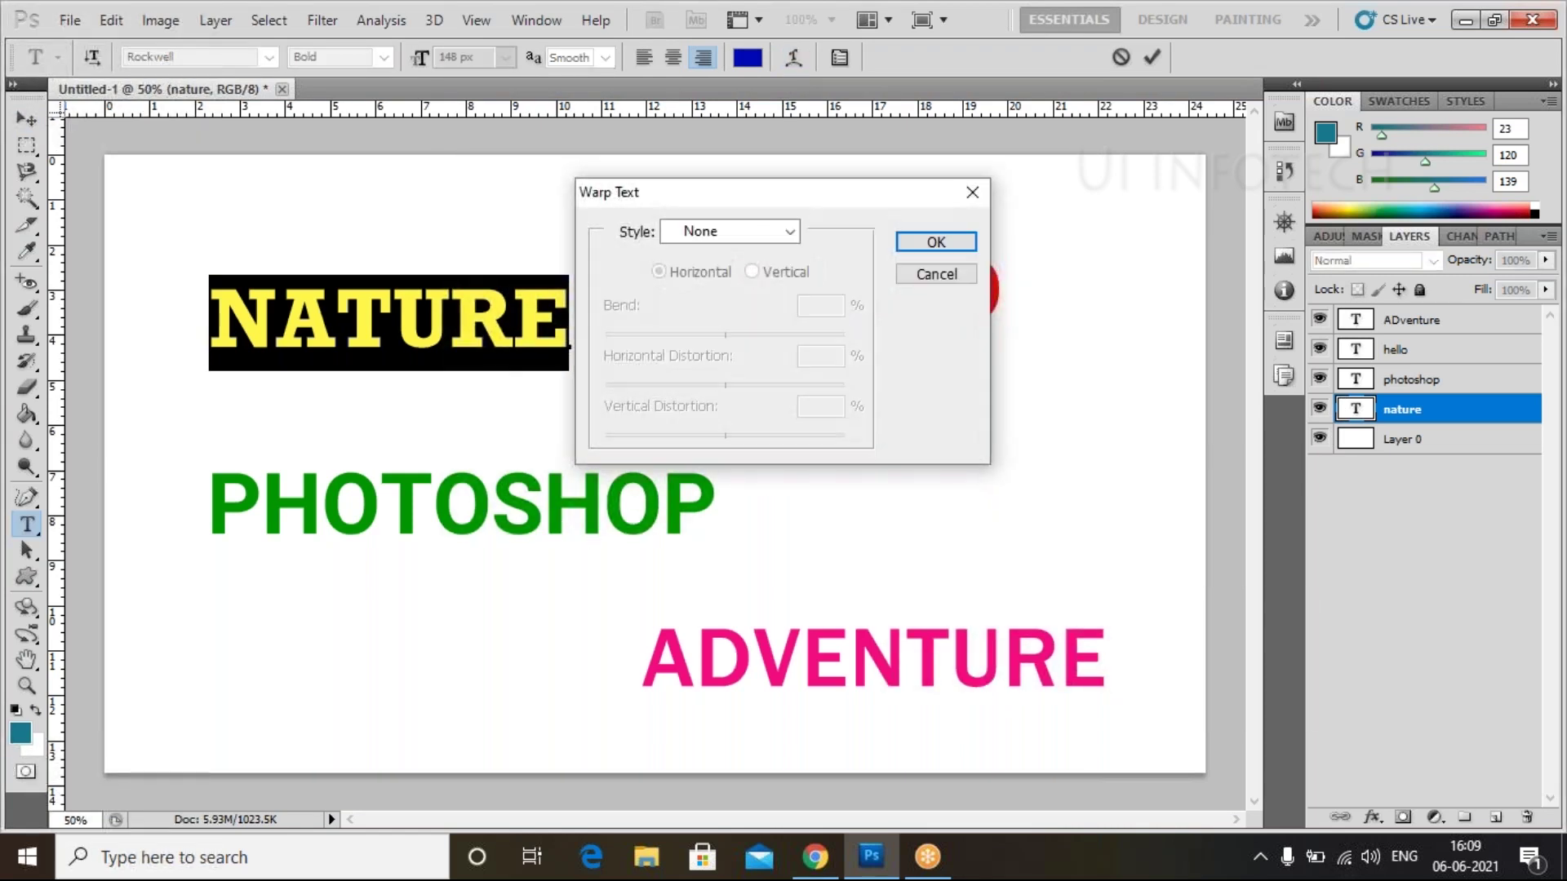
left_click_drag(752, 193, 975, 211)
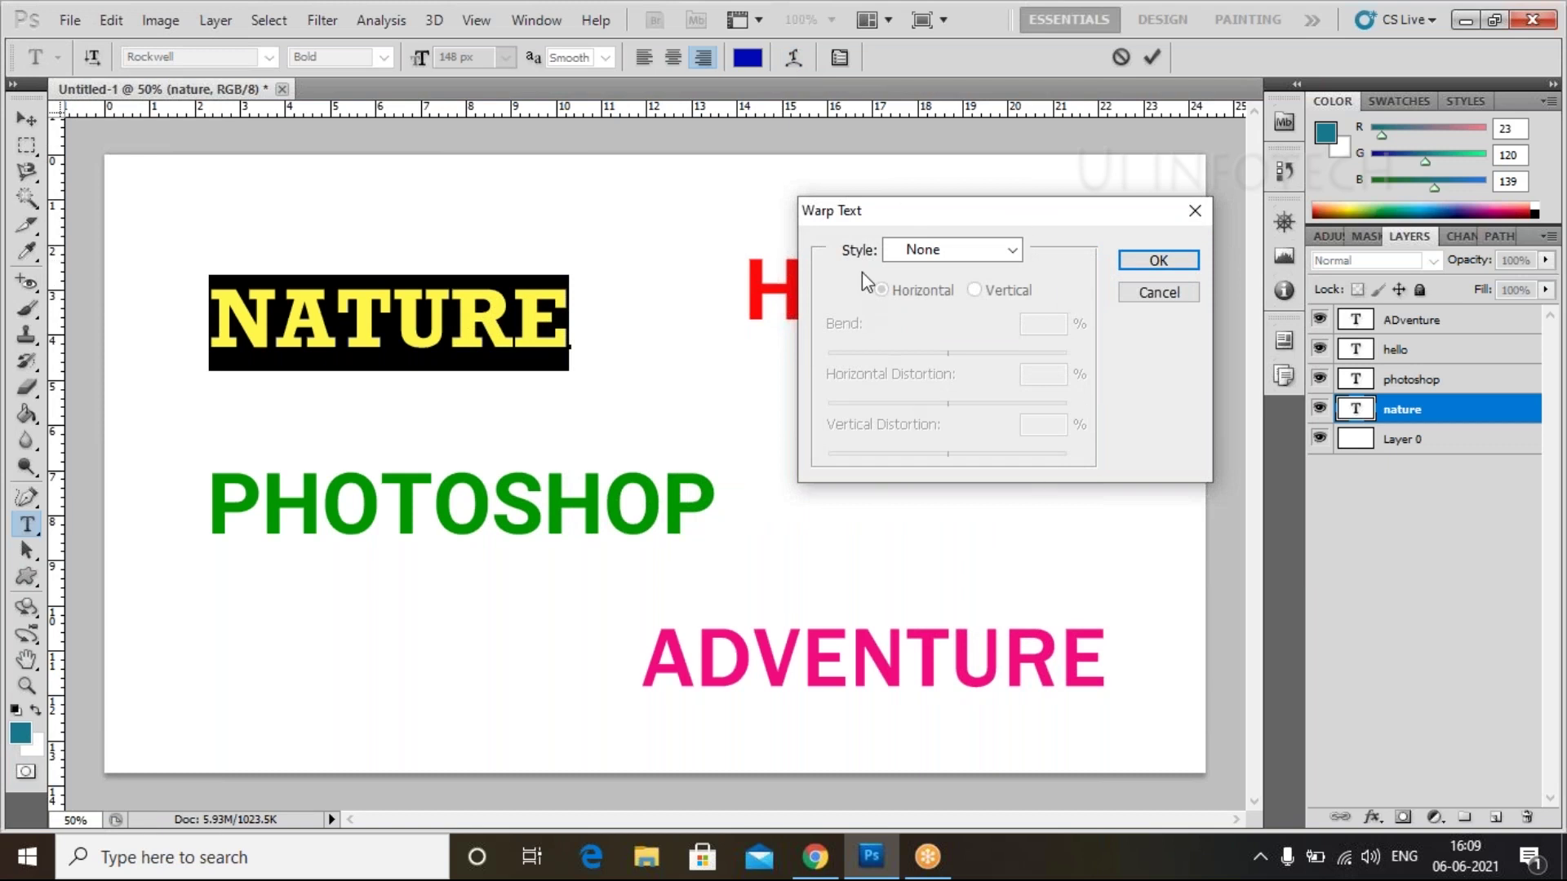
left_click(949, 255)
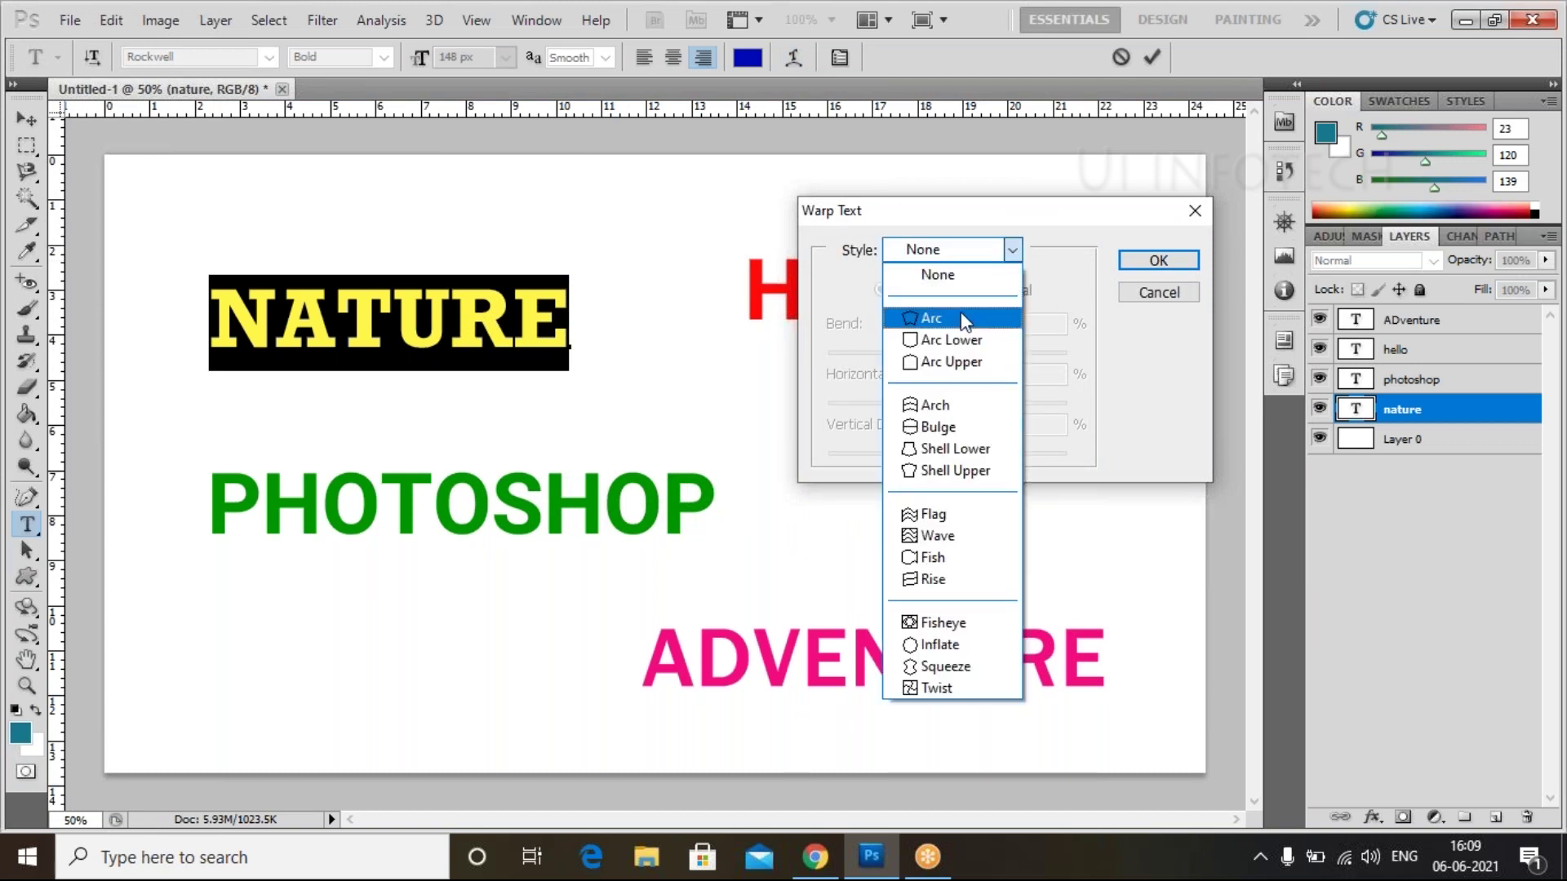
left_click(962, 317)
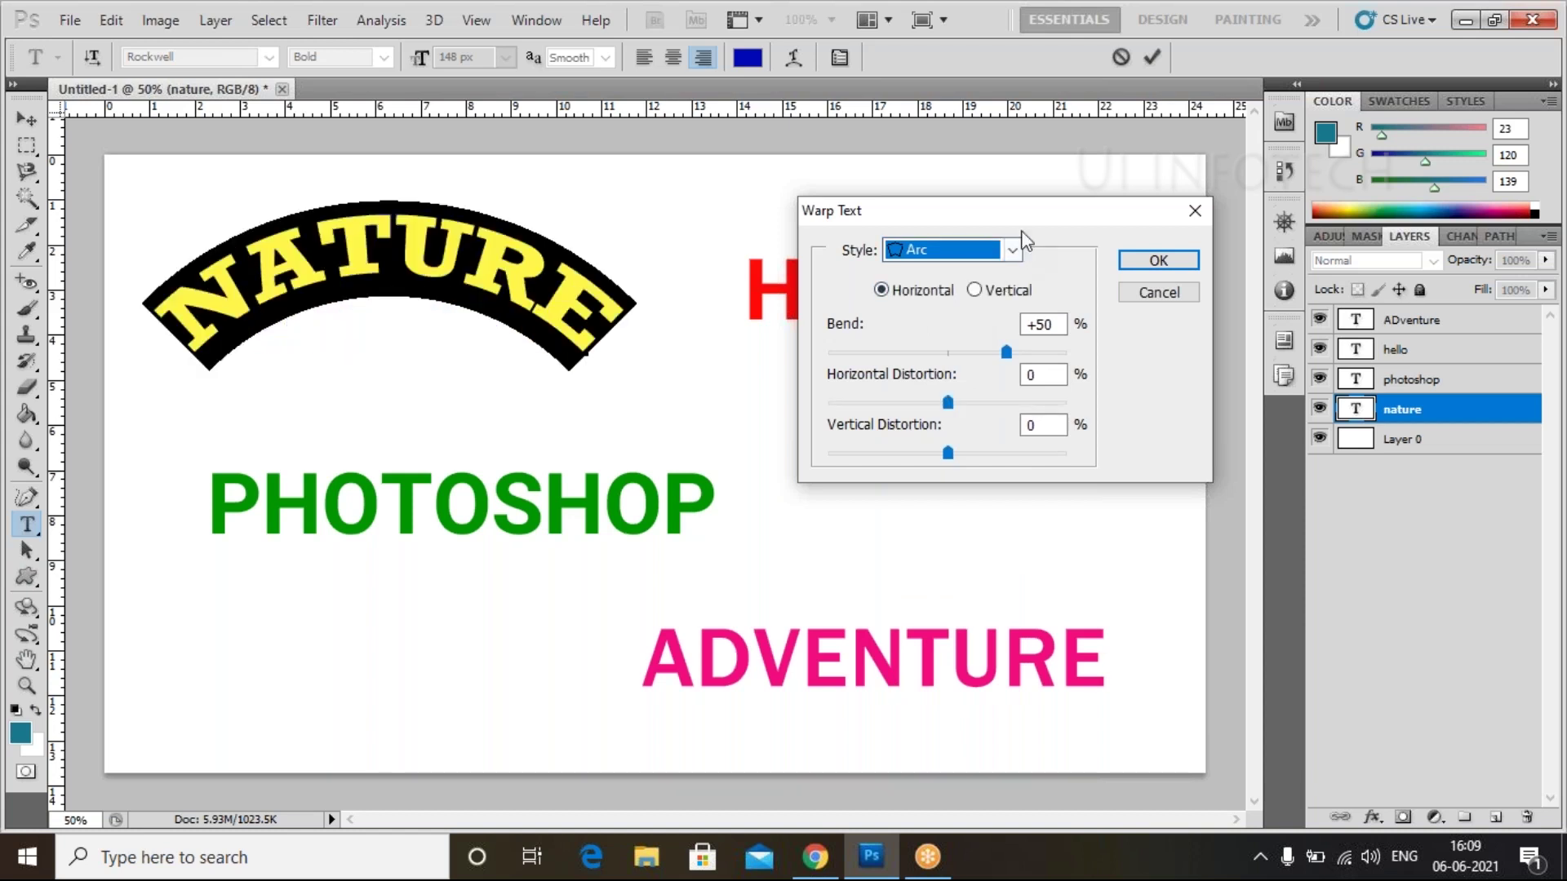
left_click_drag(1020, 208, 1155, 259)
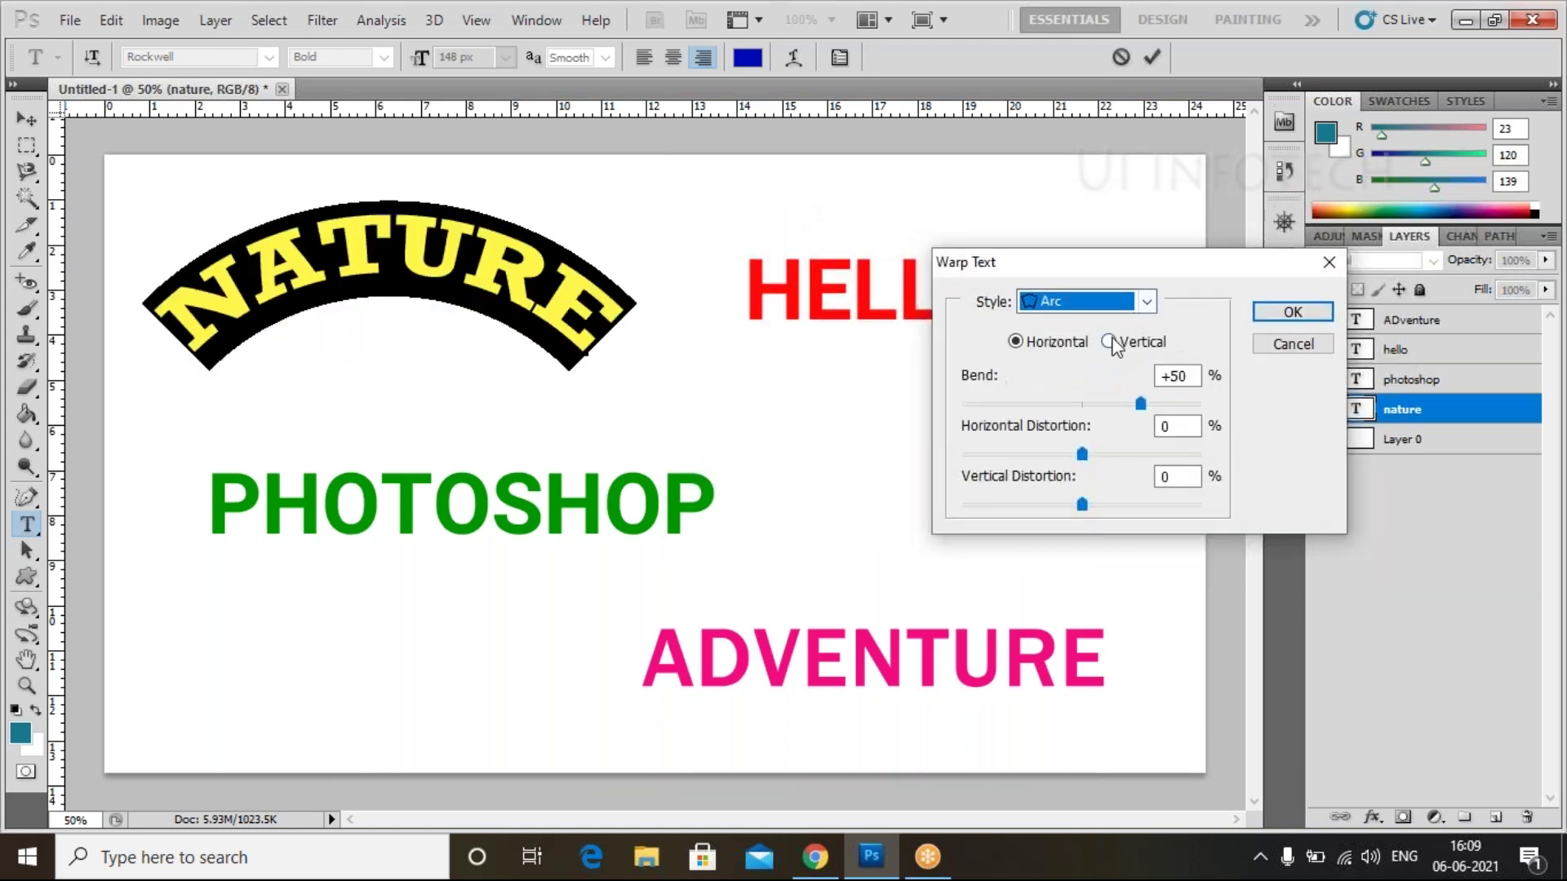
left_click(1110, 343)
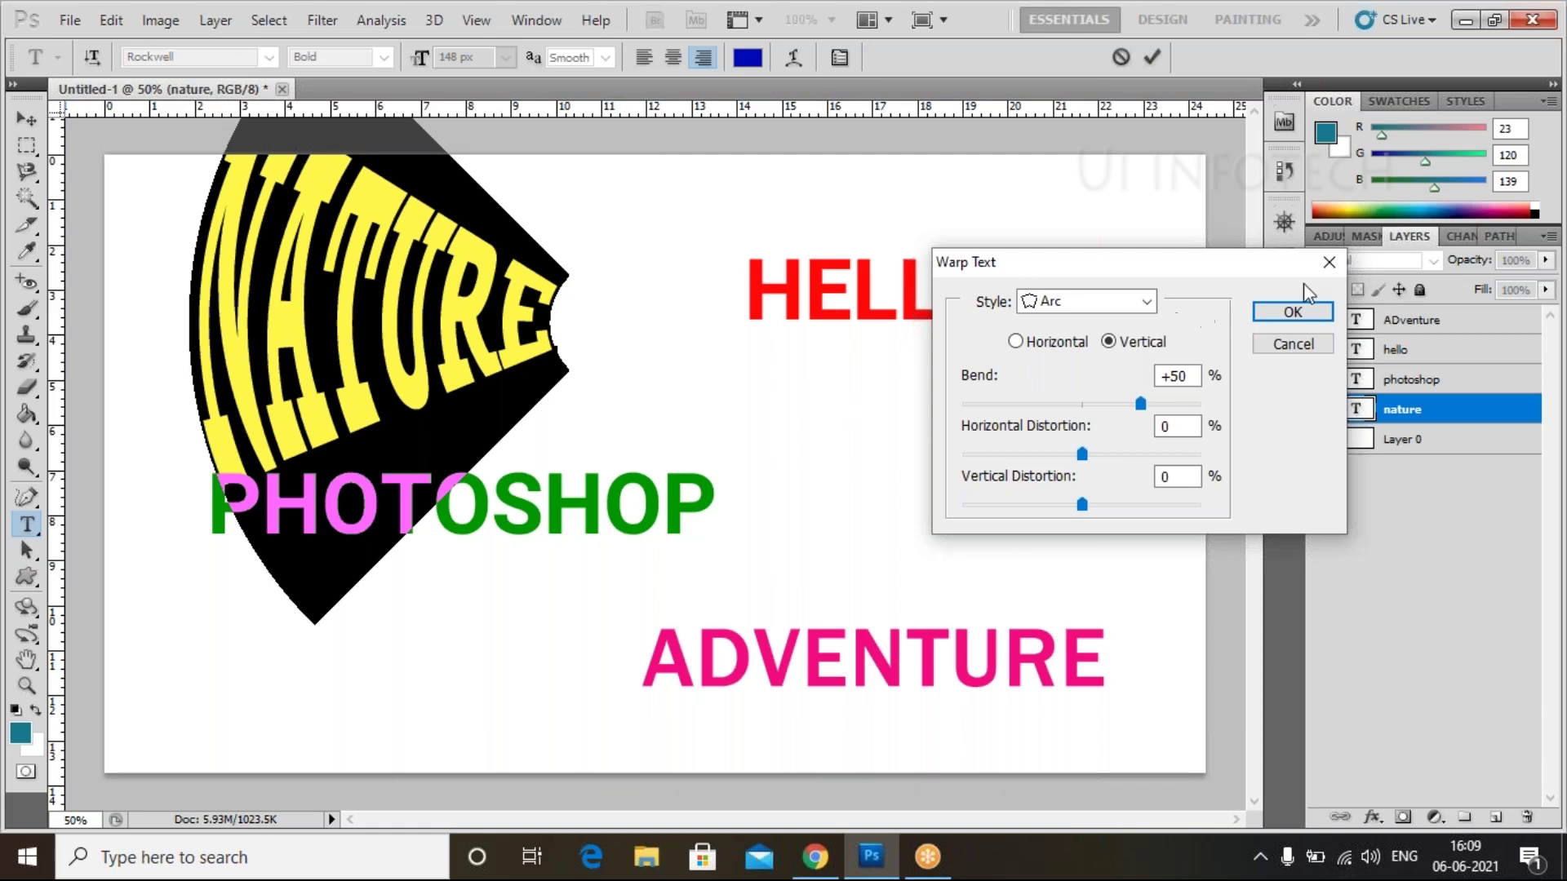
left_click(1275, 310)
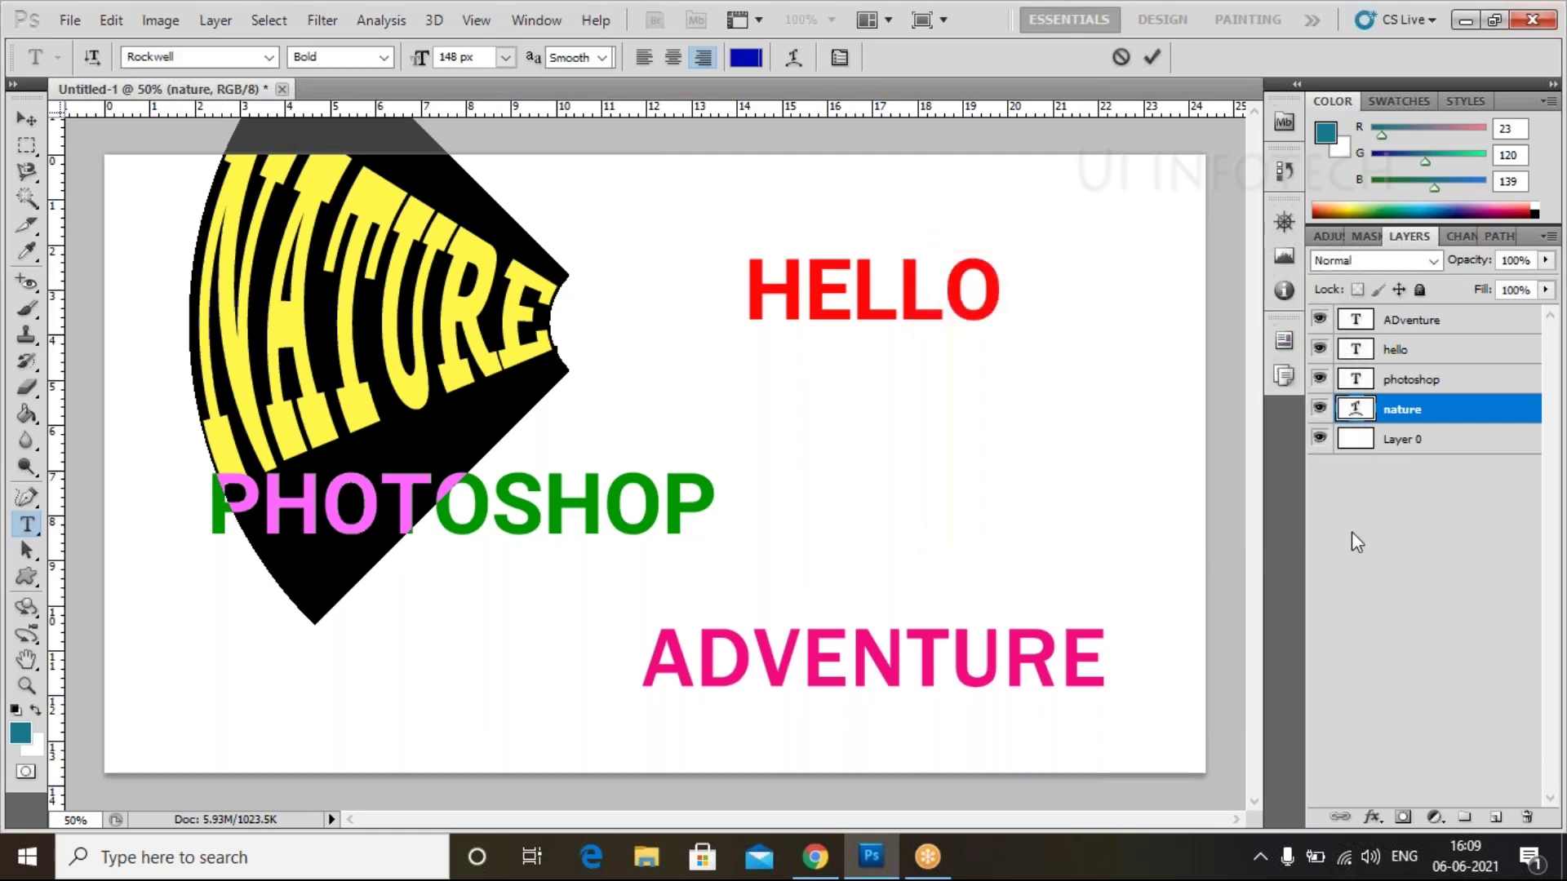
left_click(1352, 532)
key("v")
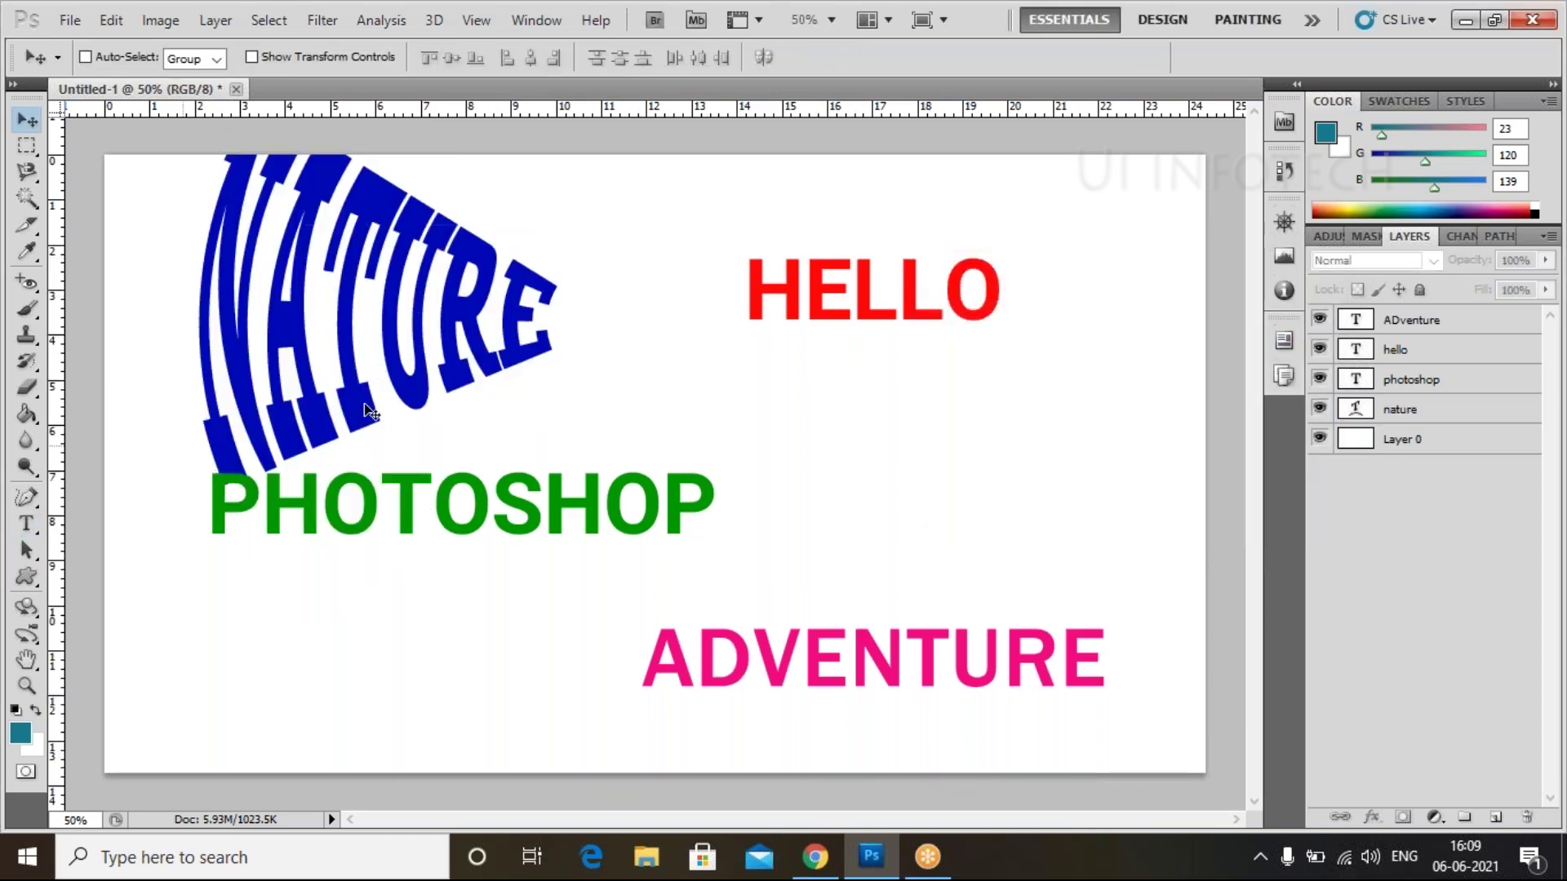
left_click(1371, 408)
key("t")
double_click(1356, 408)
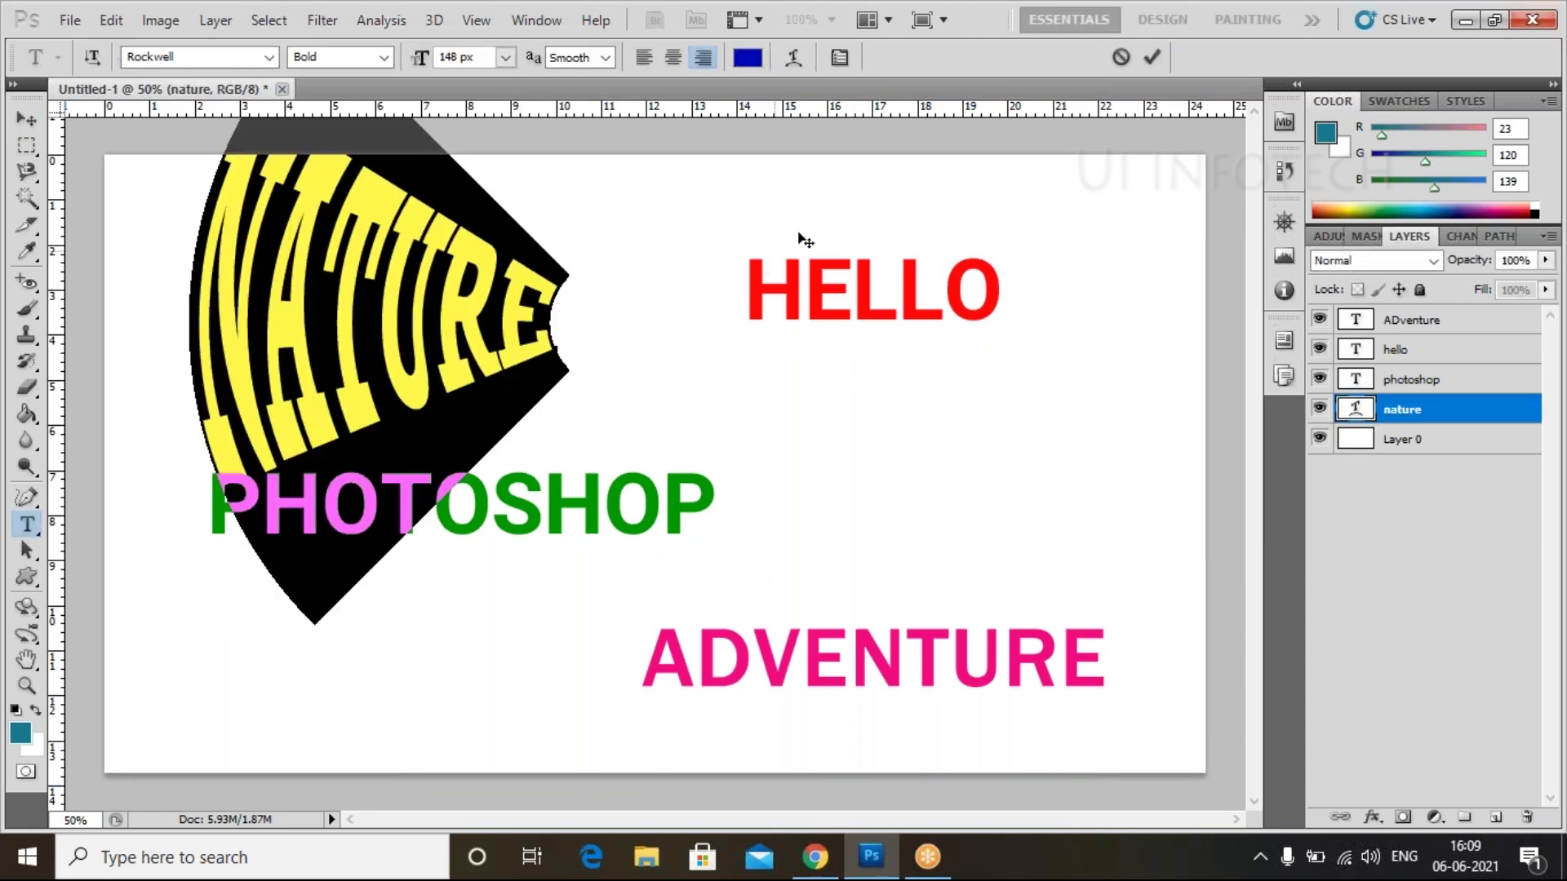
left_click(794, 56)
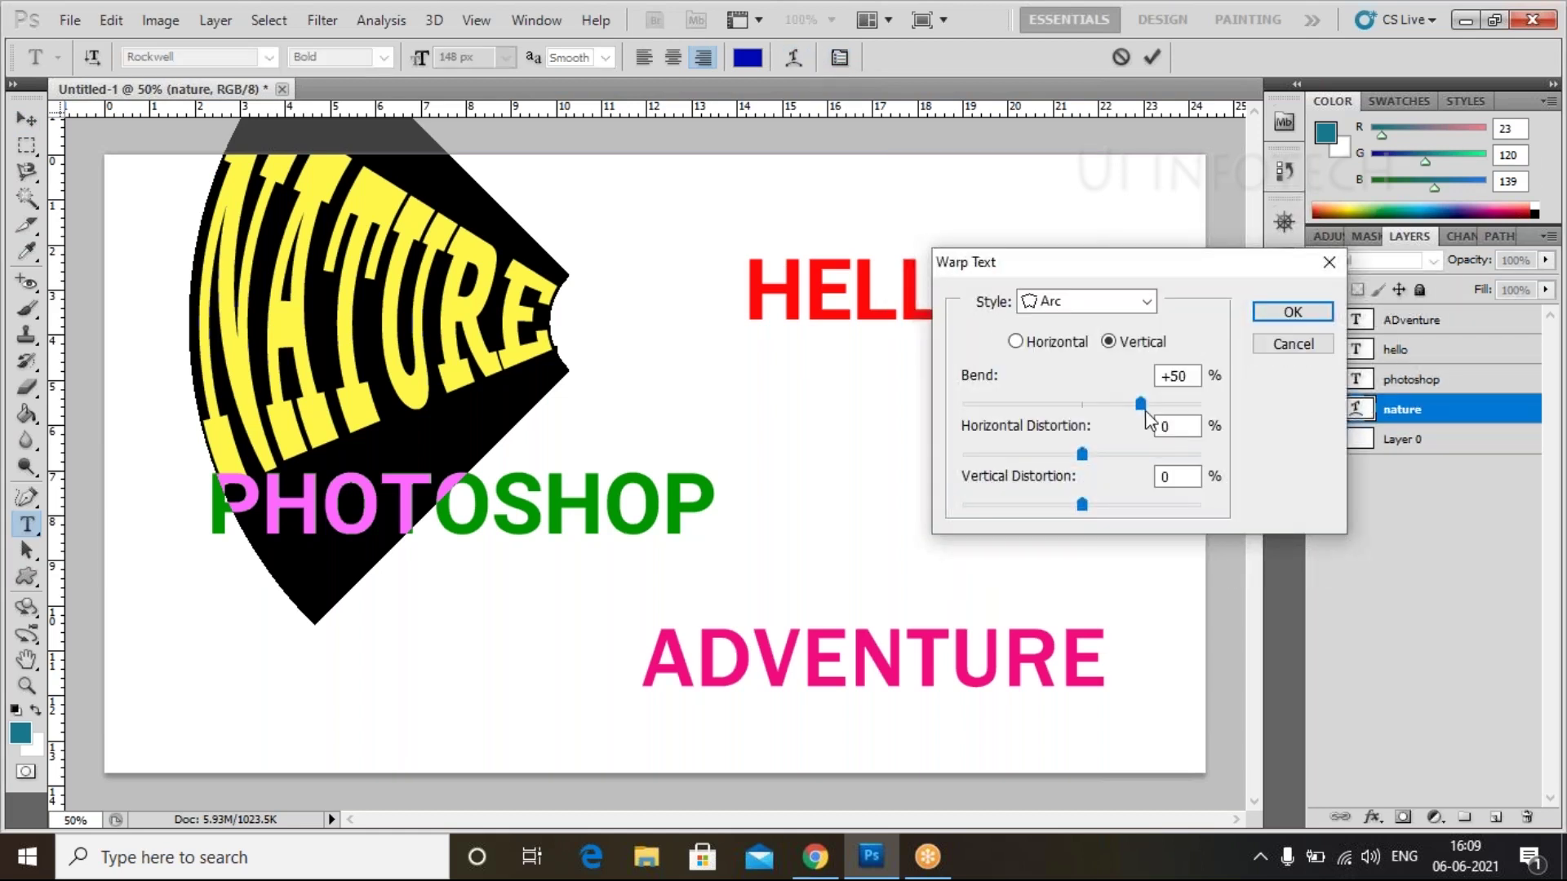
left_click_drag(1145, 405, 1098, 405)
left_click(1287, 316)
key("ctrl+Return")
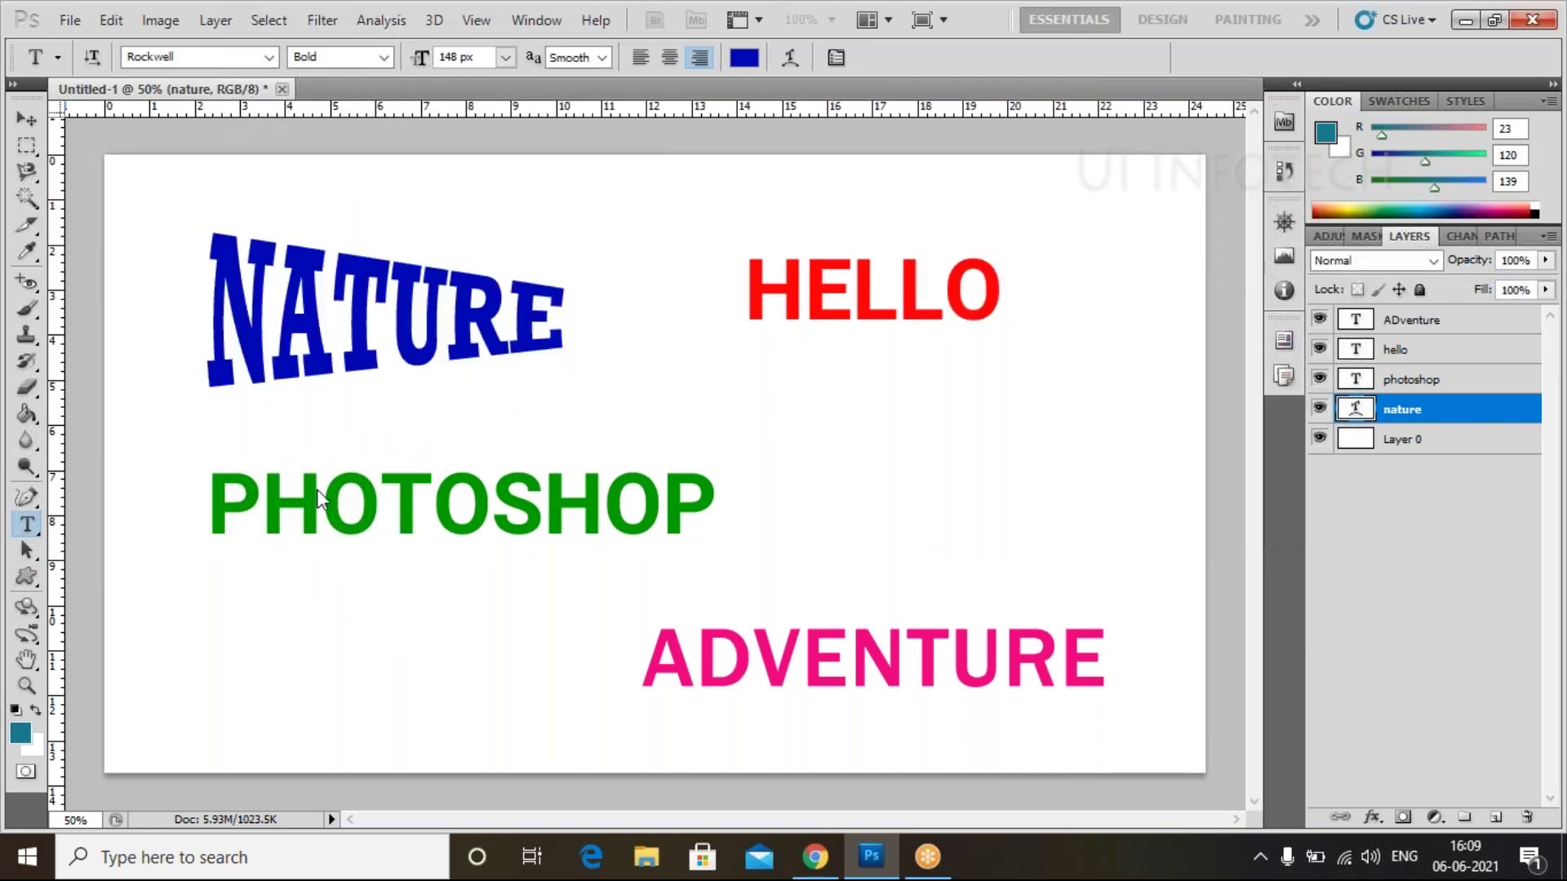
key("v")
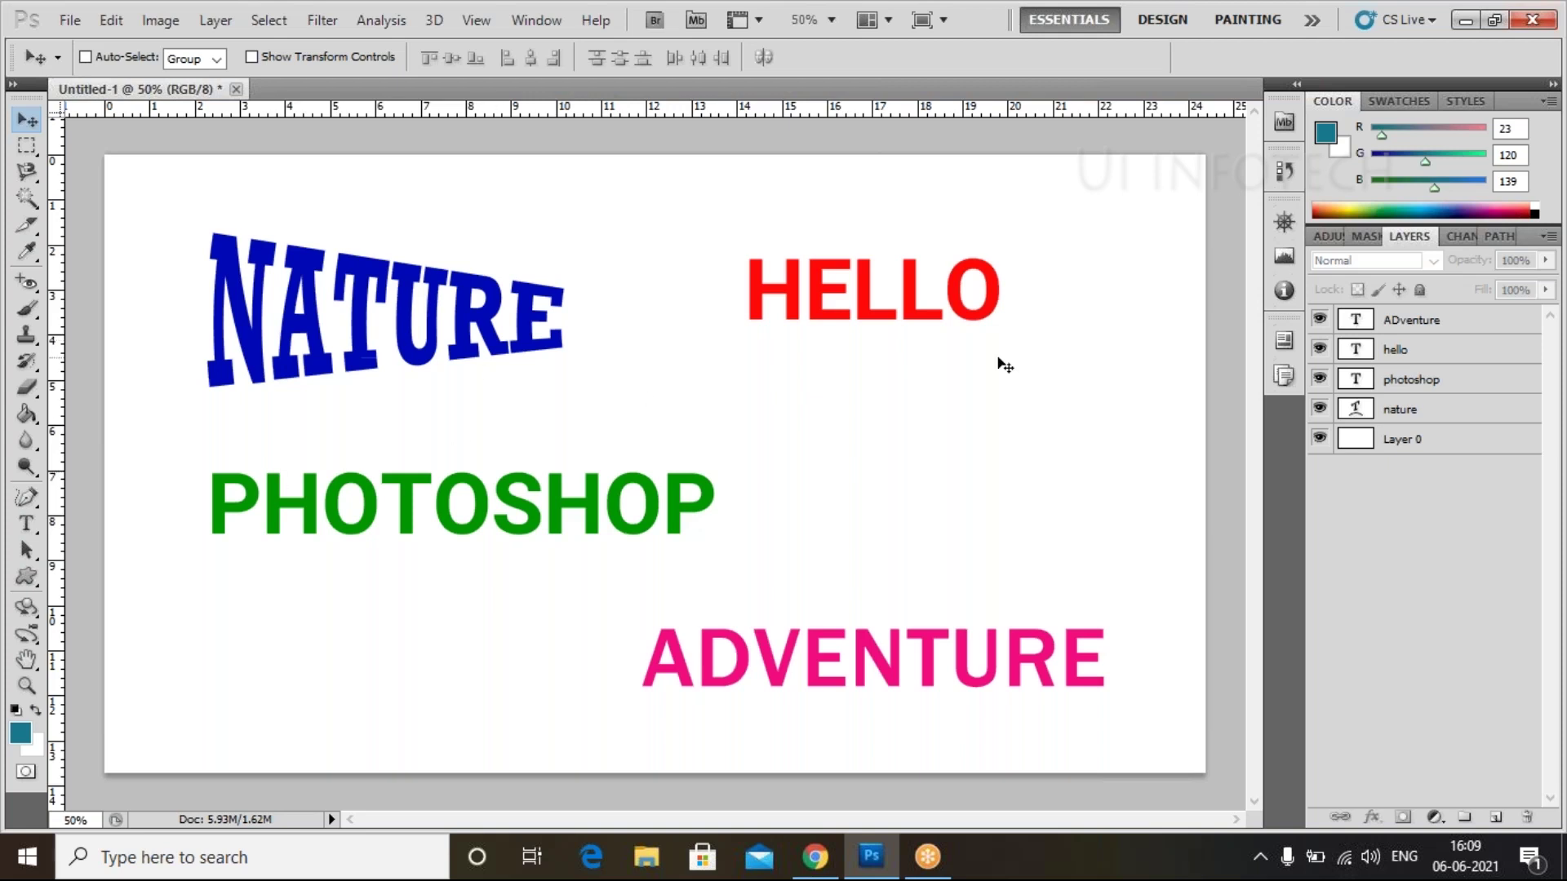
Start editing the HELLO text and choose the Arc Lower warp style
left_click(1353, 357)
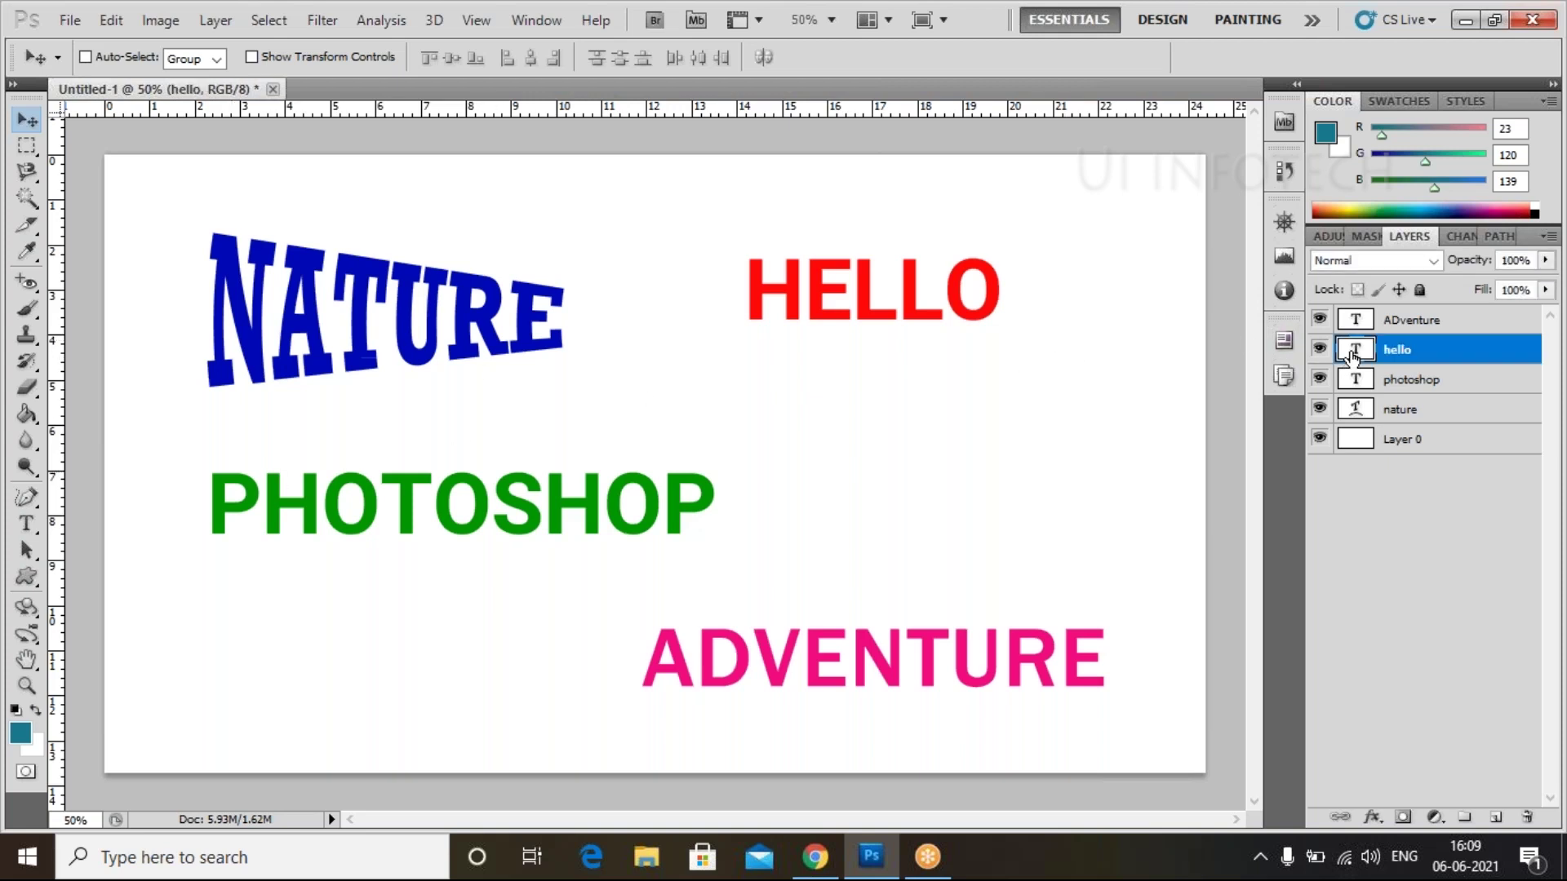
double_click(1353, 354)
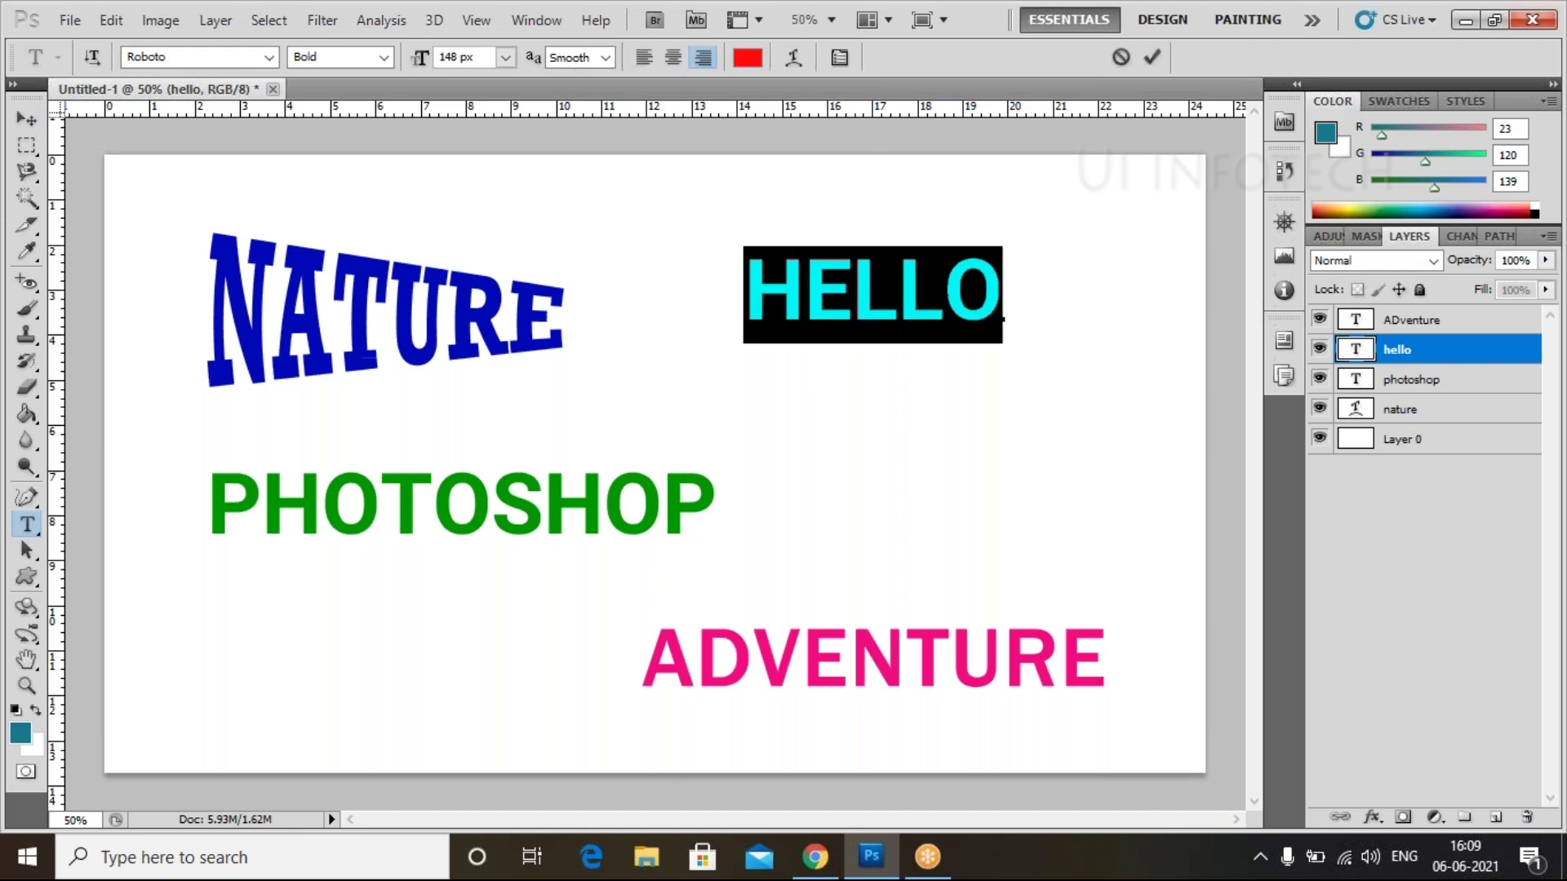
left_click(785, 59)
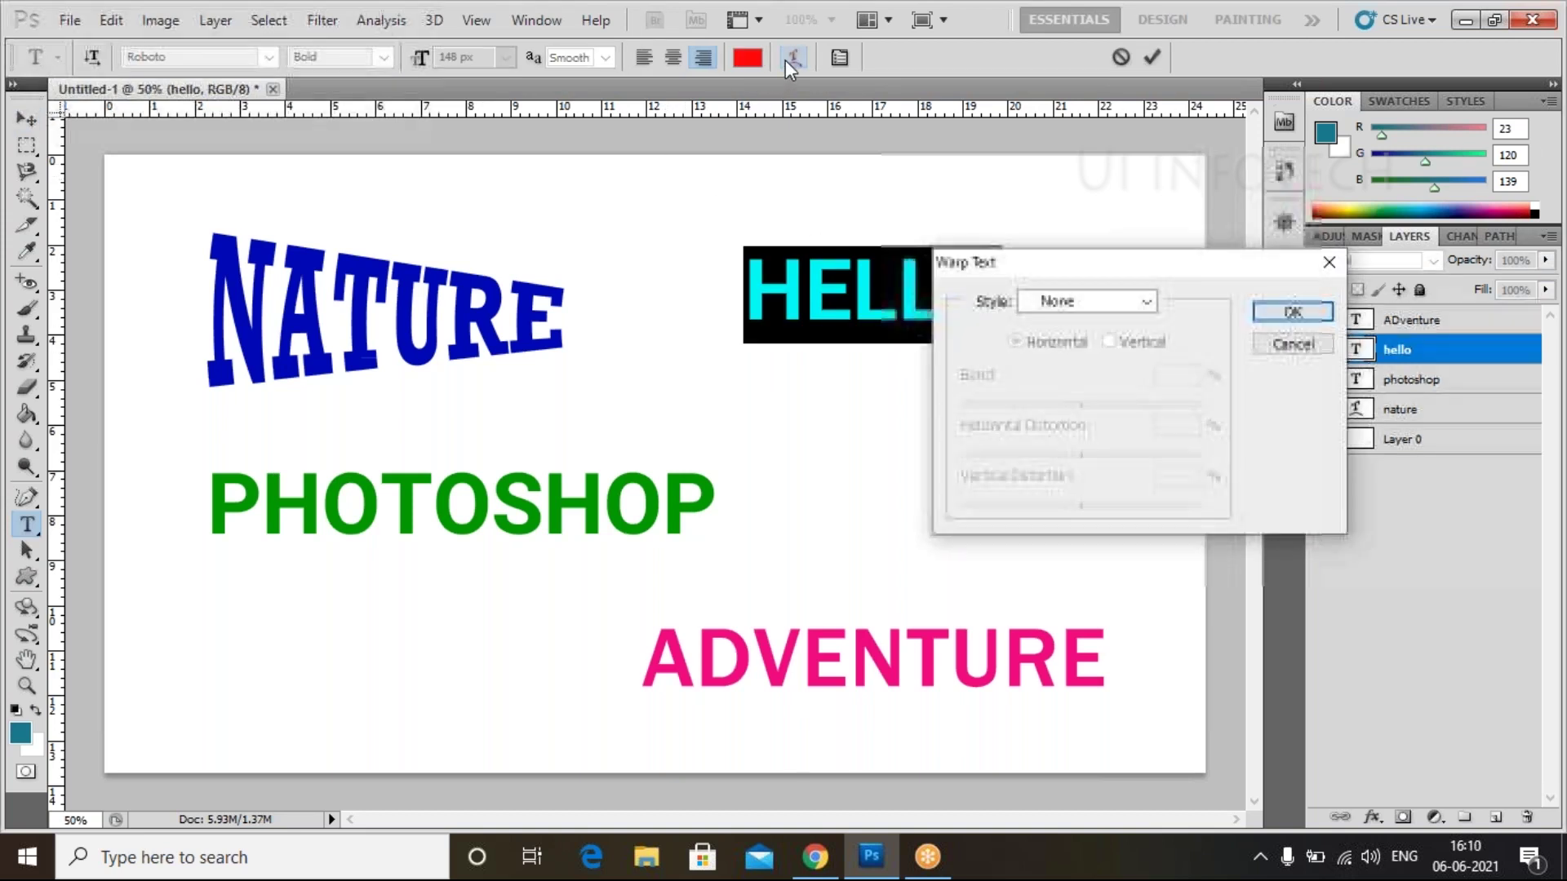
left_click(1074, 303)
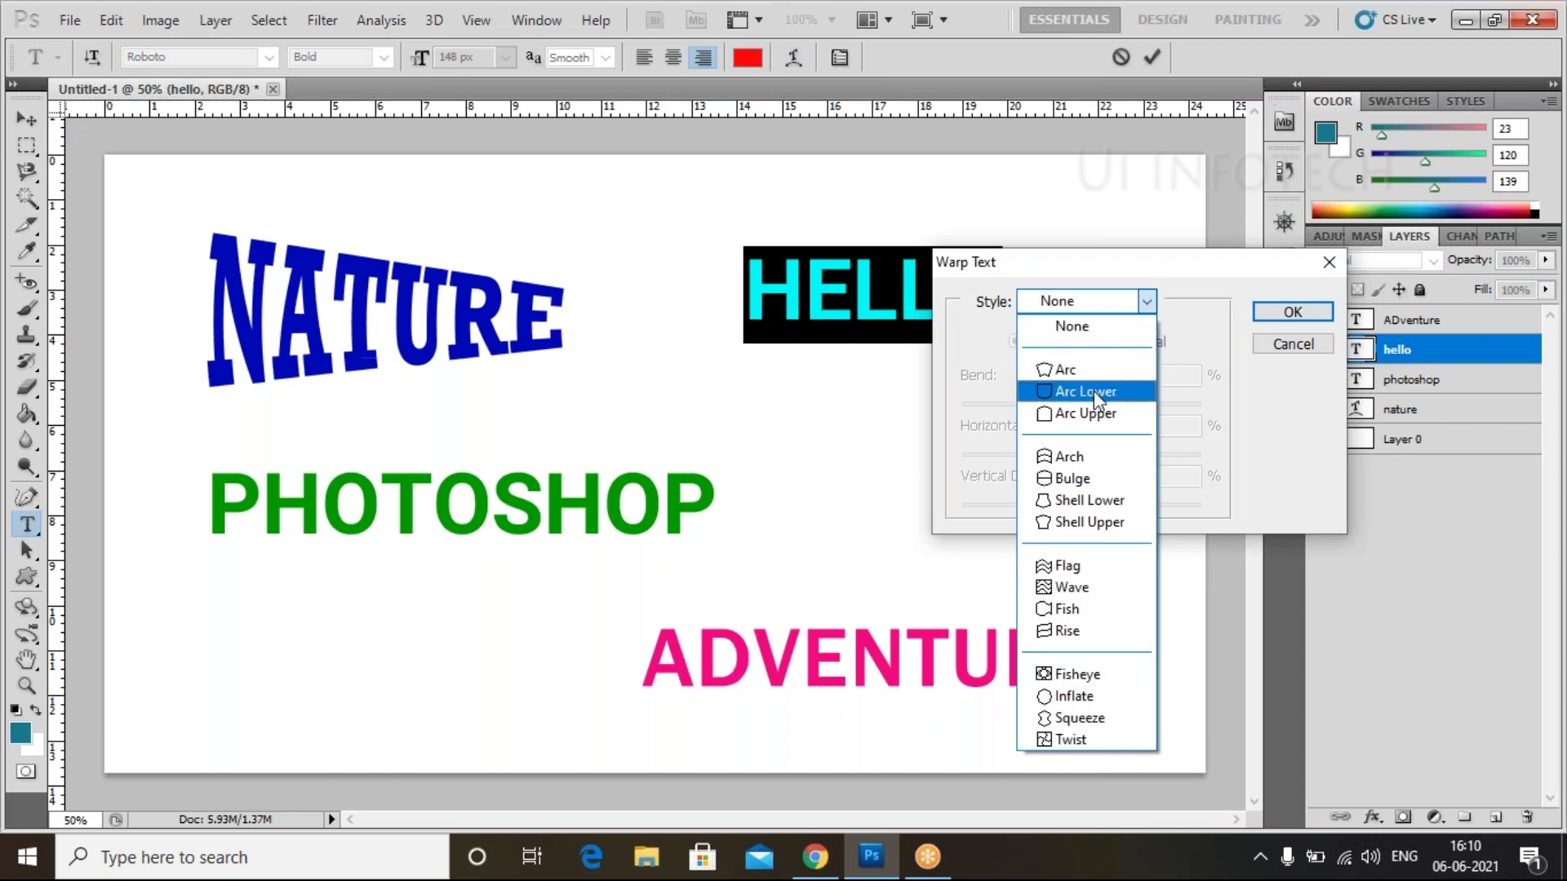
left_click(1089, 390)
Make the Arc Lower warp vertical with a +60 bend, then apply and commit HELLO
left_click_drag(1106, 271, 1377, 251)
left_click(1344, 283)
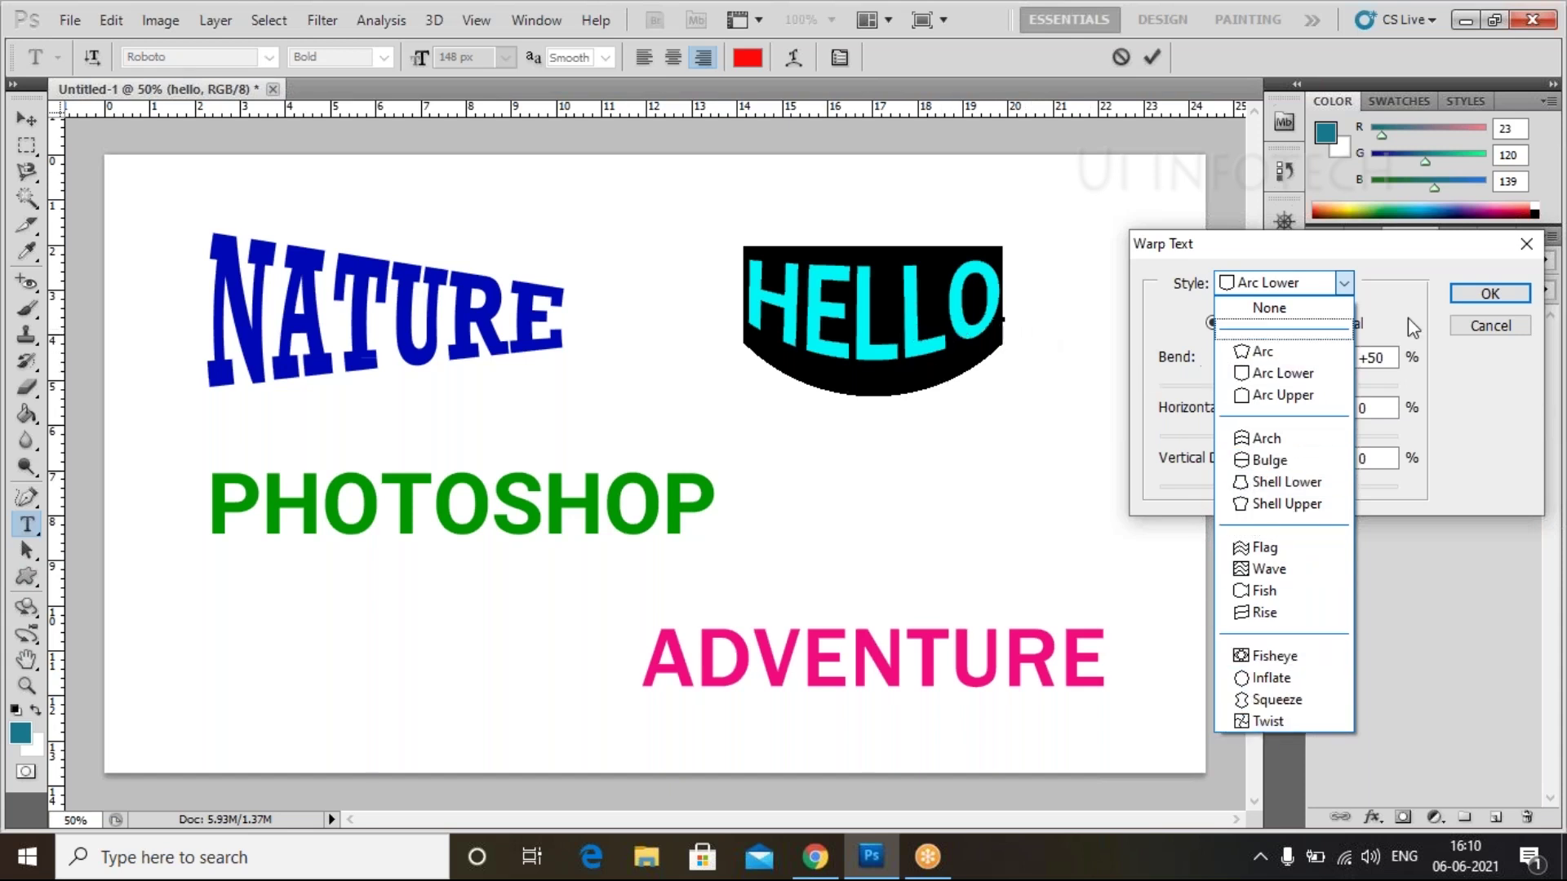
left_click(1270, 377)
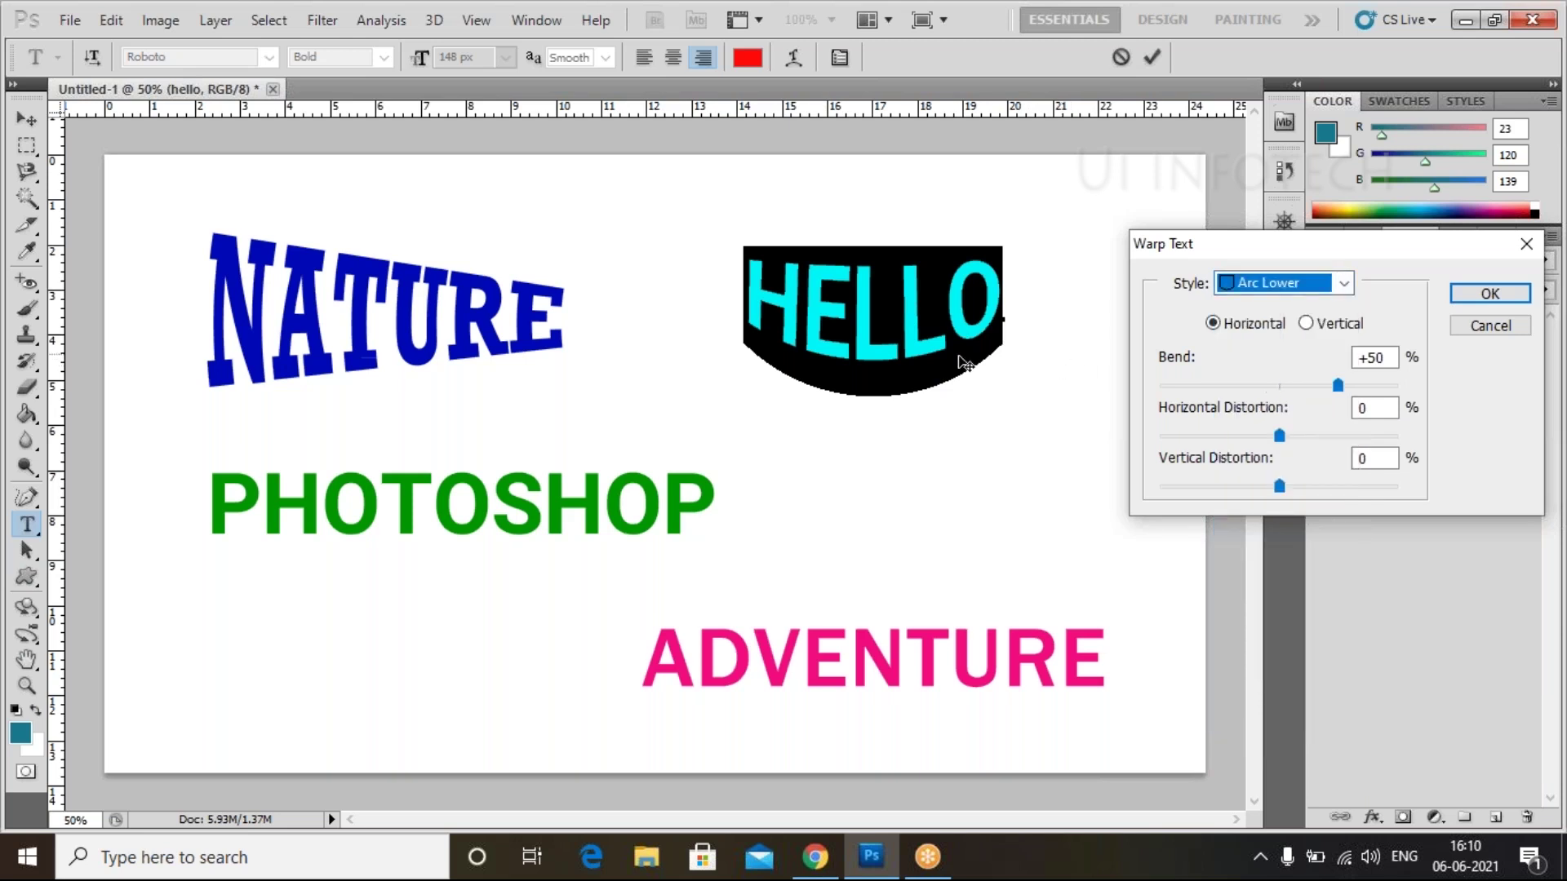
mouse_move(1339, 390)
left_mouse_down()
mouse_move(1305, 395)
mouse_move(1324, 391)
left_mouse_up()
left_click(1306, 323)
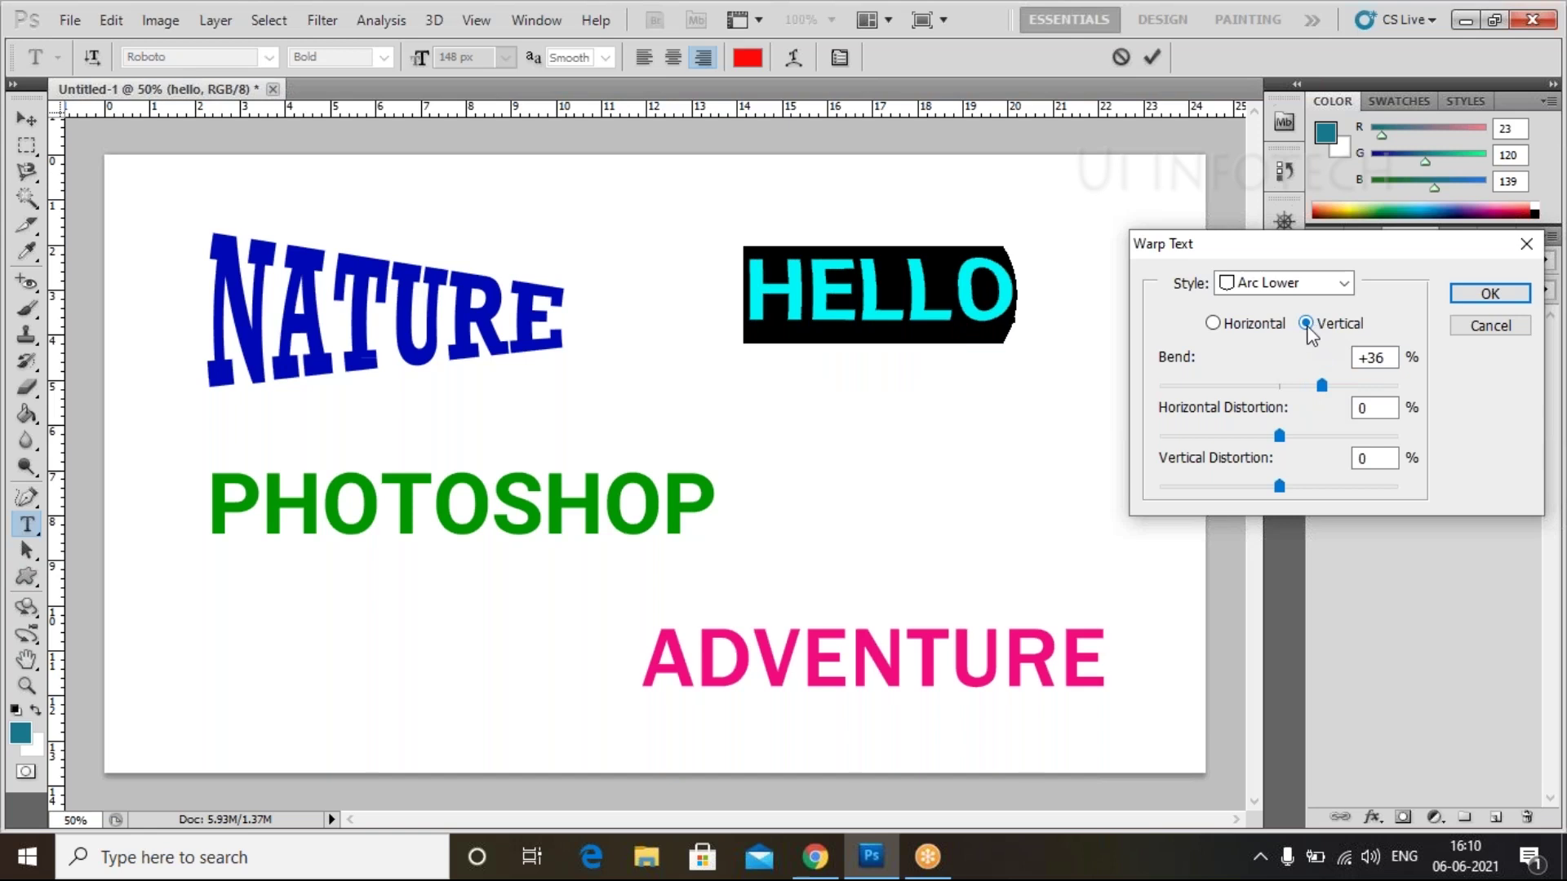
mouse_move(1329, 392)
left_mouse_down()
mouse_move(1366, 393)
mouse_move(1351, 394)
left_mouse_up()
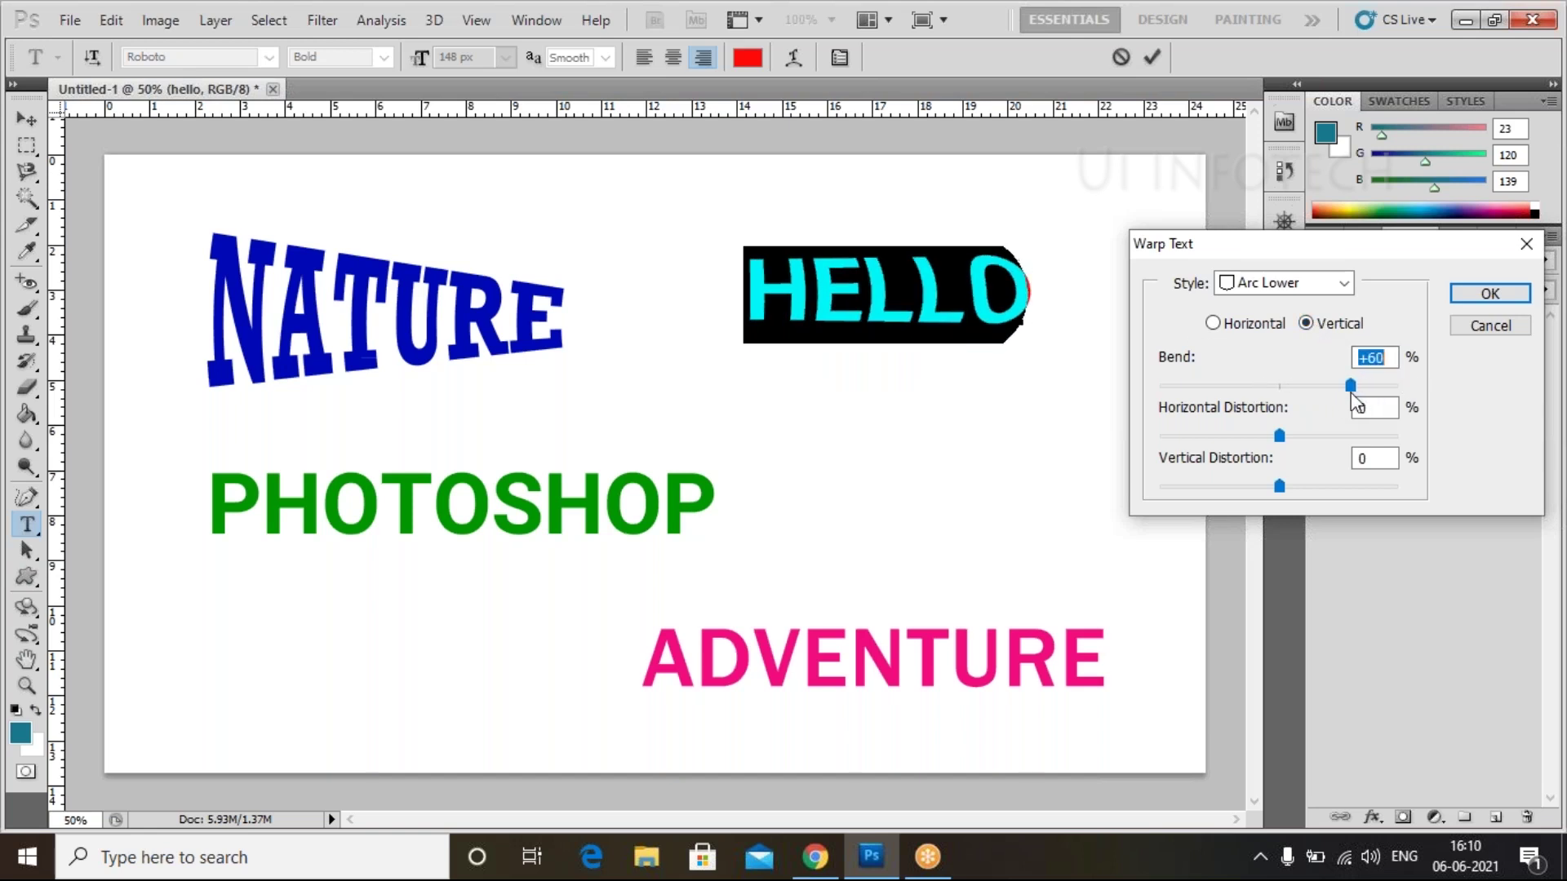
left_click(1506, 296)
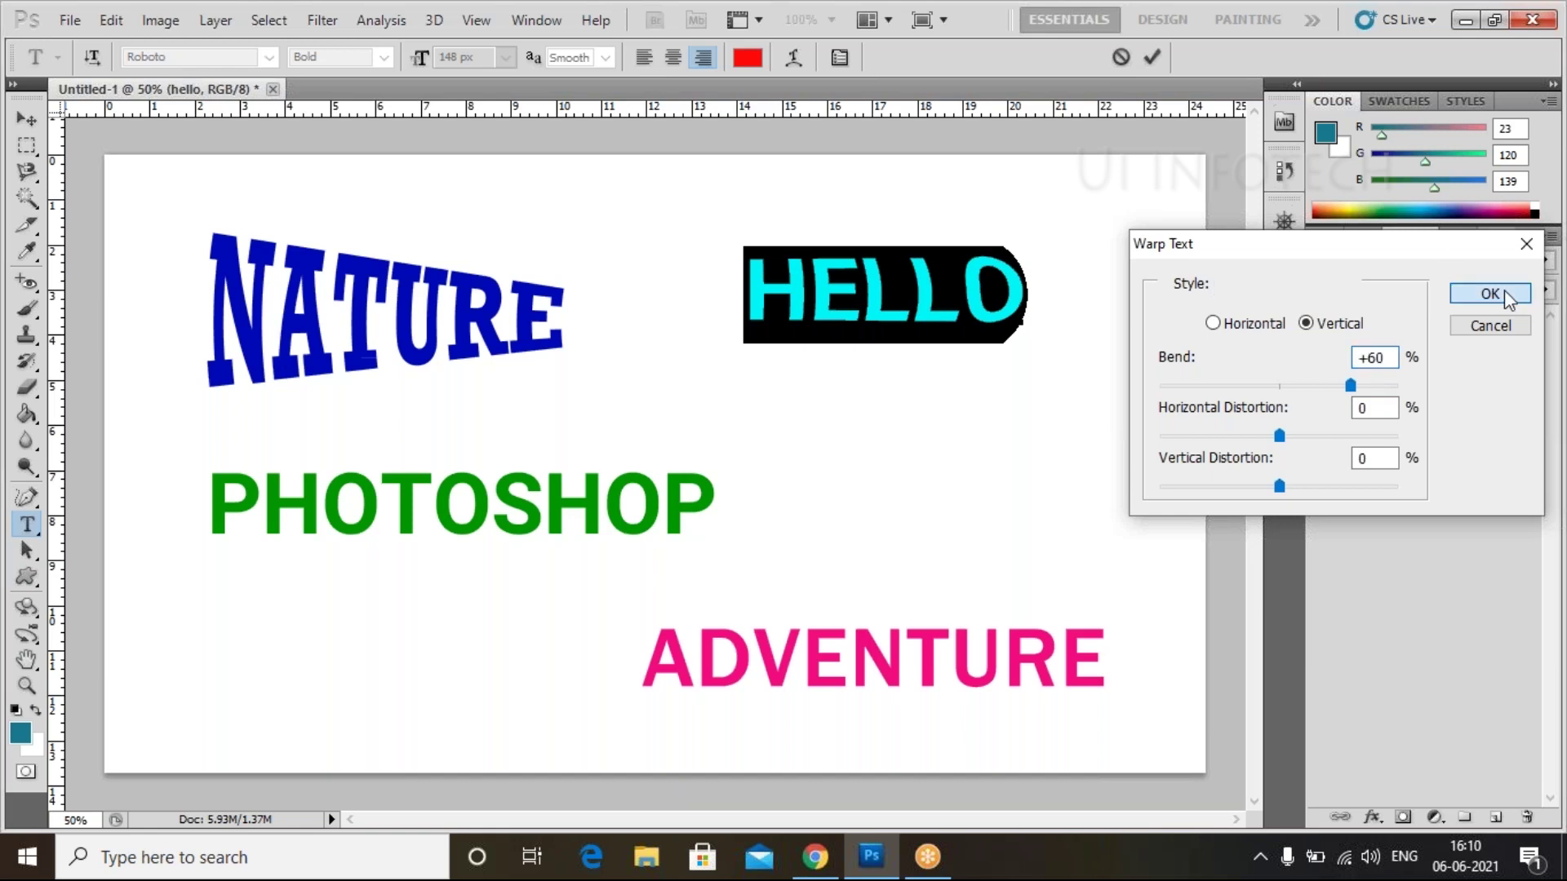
key("ctrl+Return")
key("v")
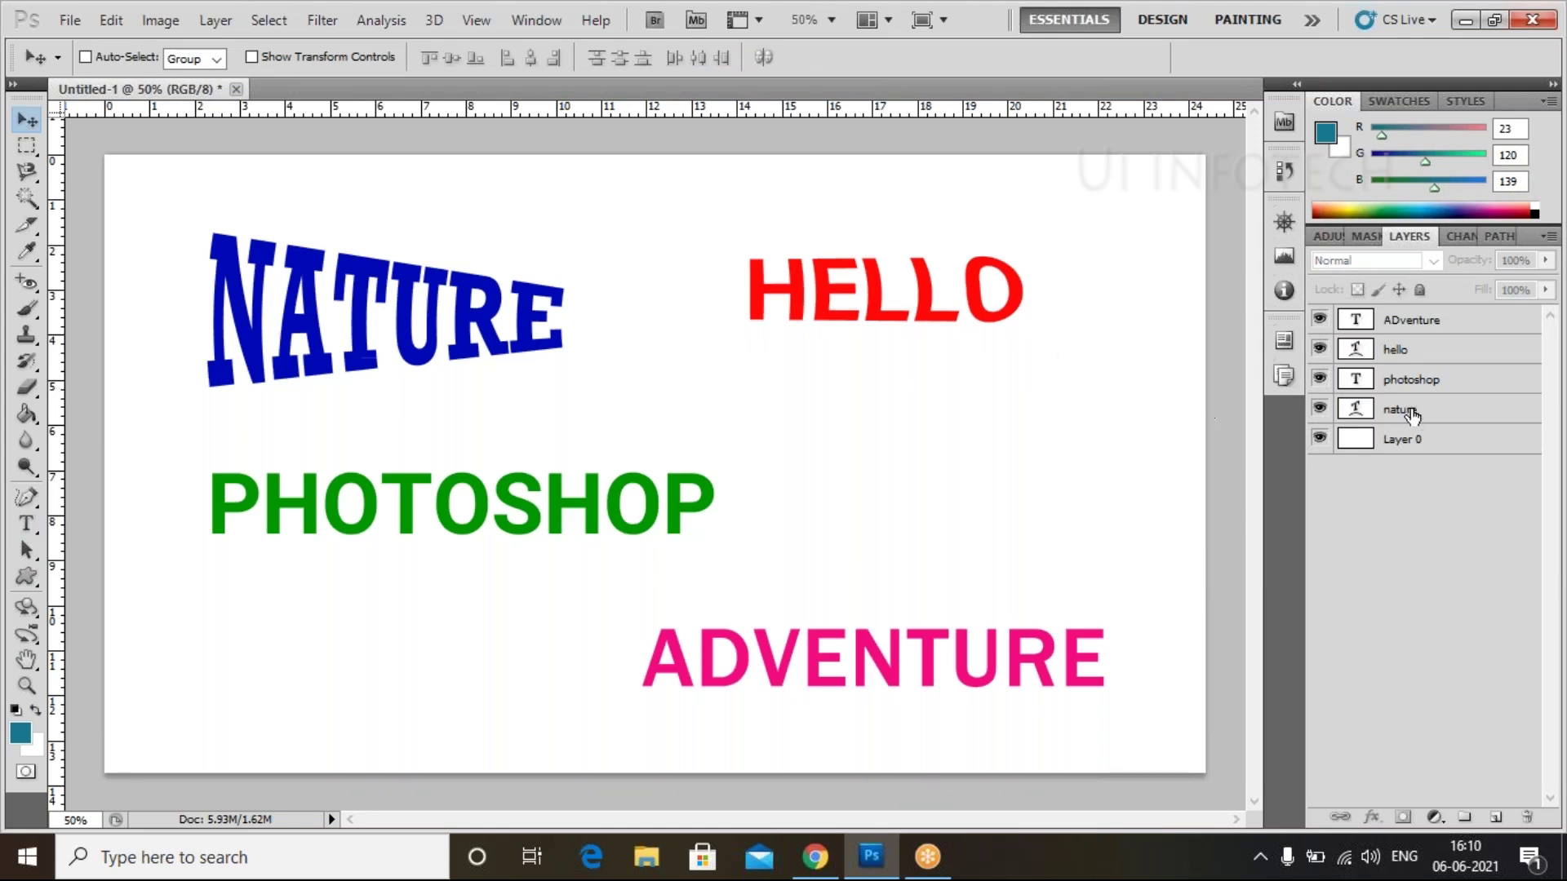
Give PHOTOSHOP a horizontal Arch warp at a gentle +25% bend and commit it
double_click(1357, 382)
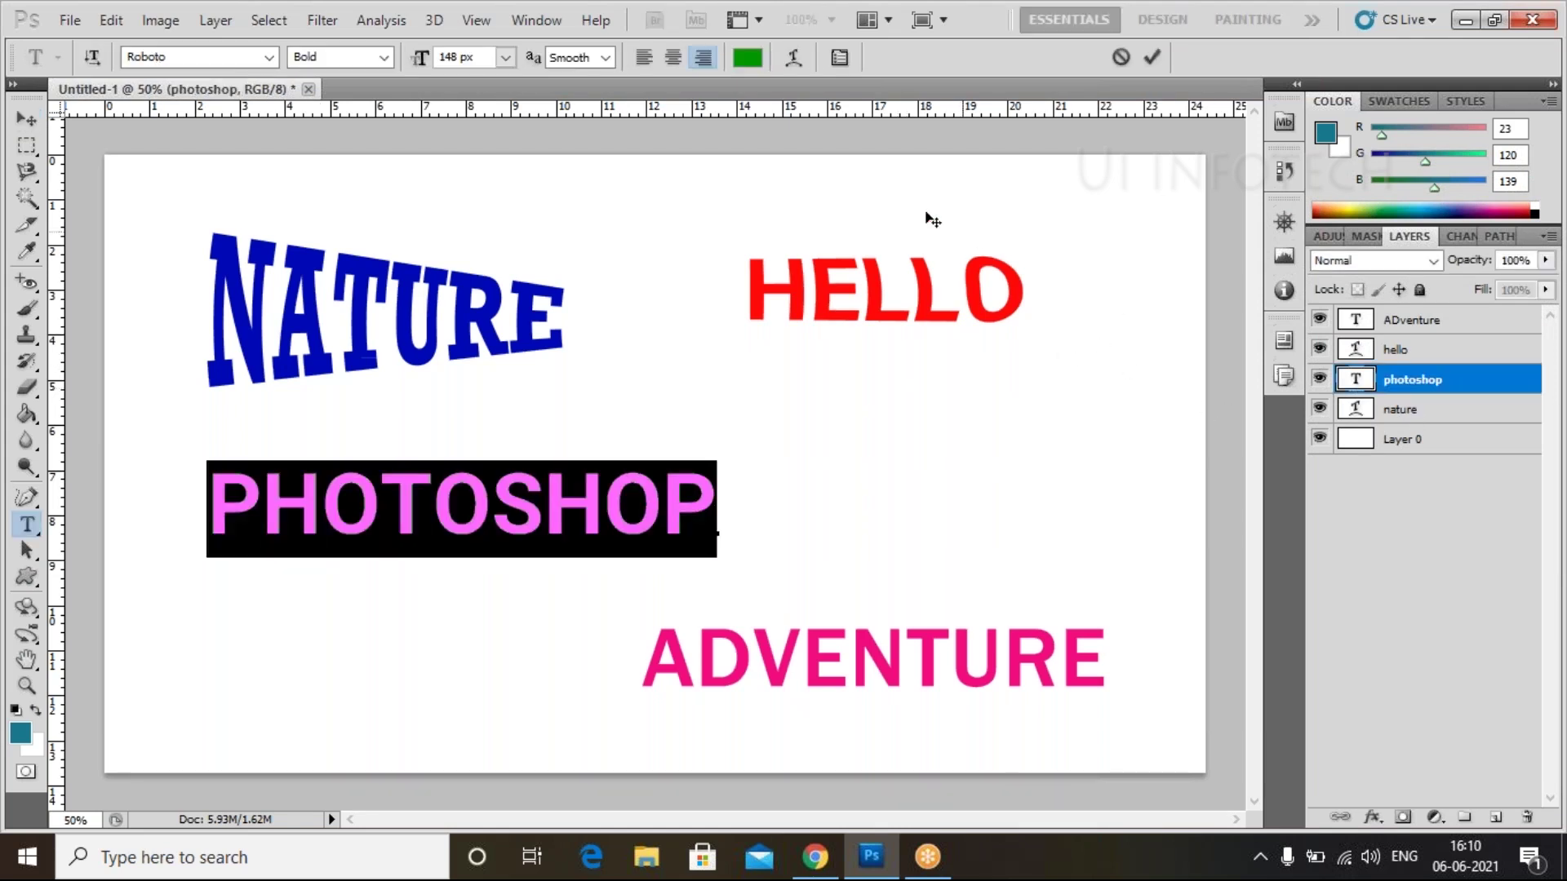
left_click(791, 65)
left_click(1309, 287)
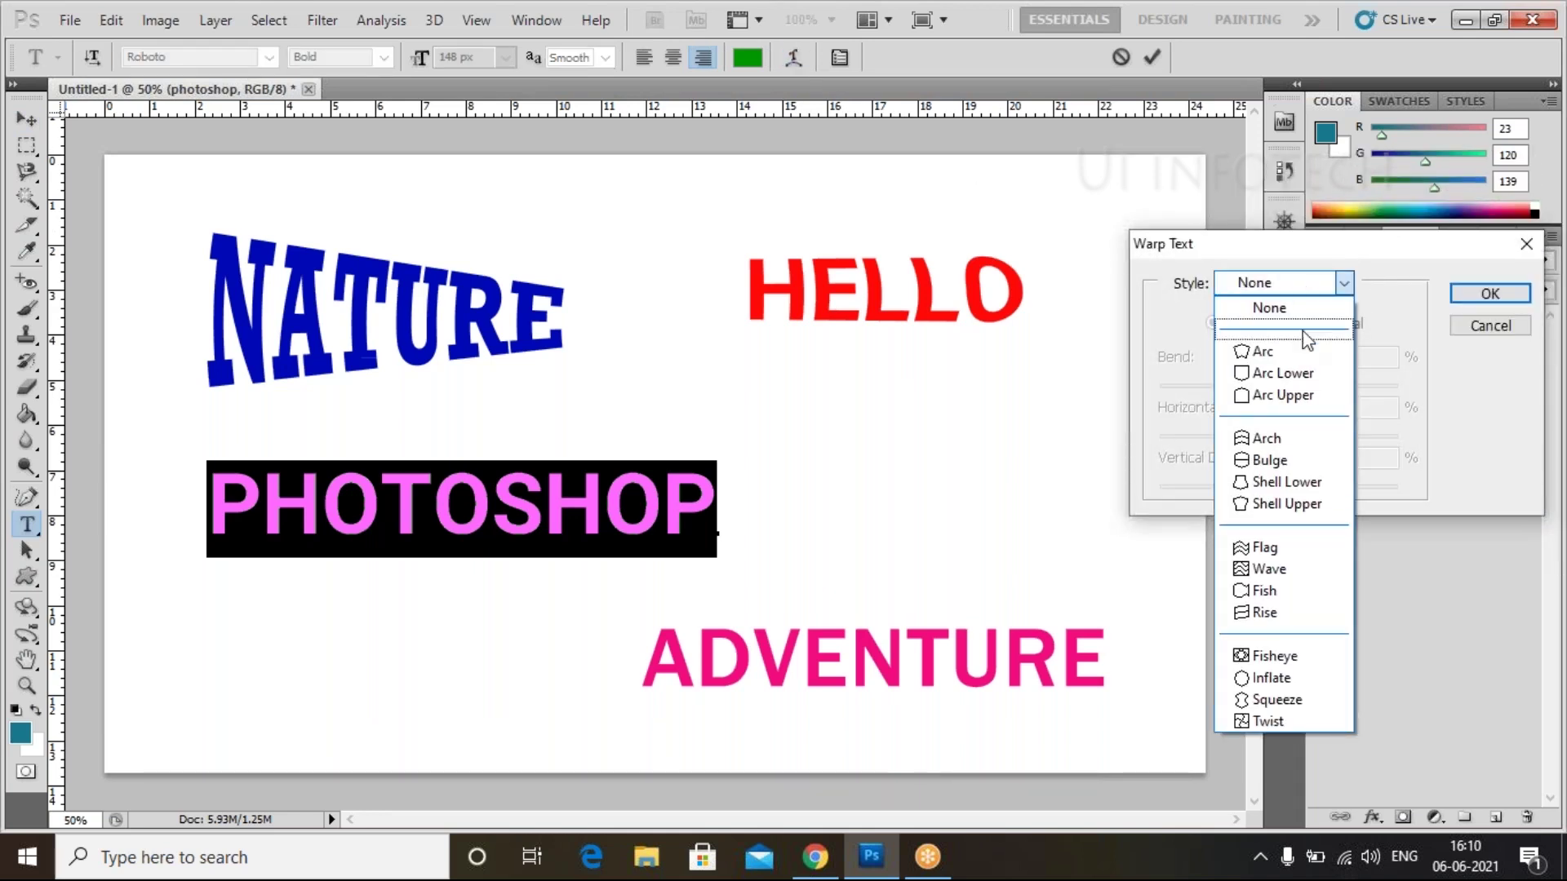
left_click(1286, 441)
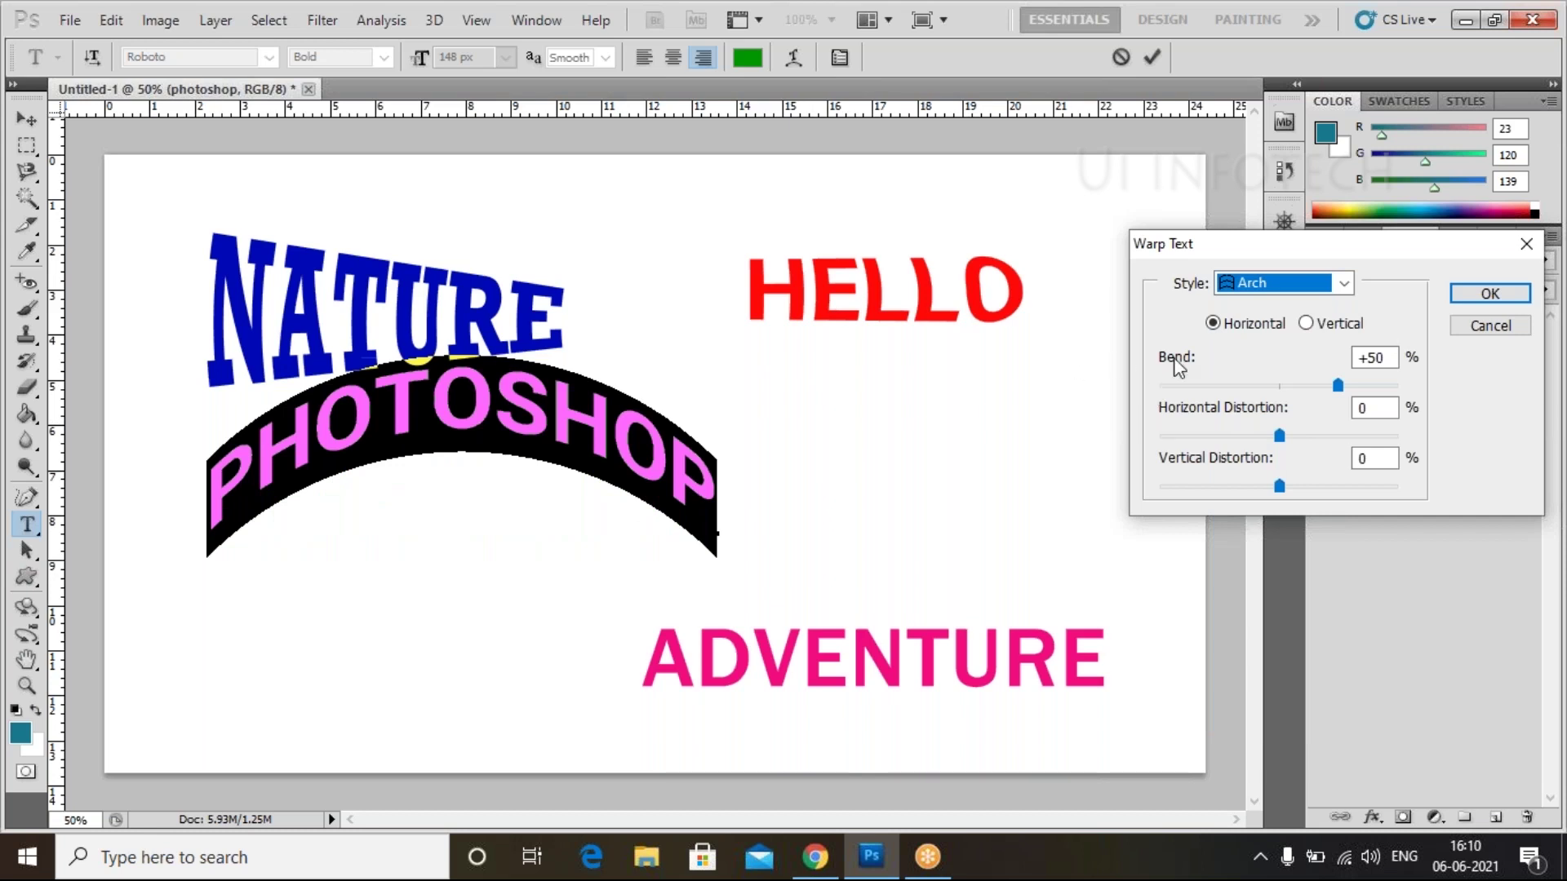
left_click_drag(1335, 389, 1310, 390)
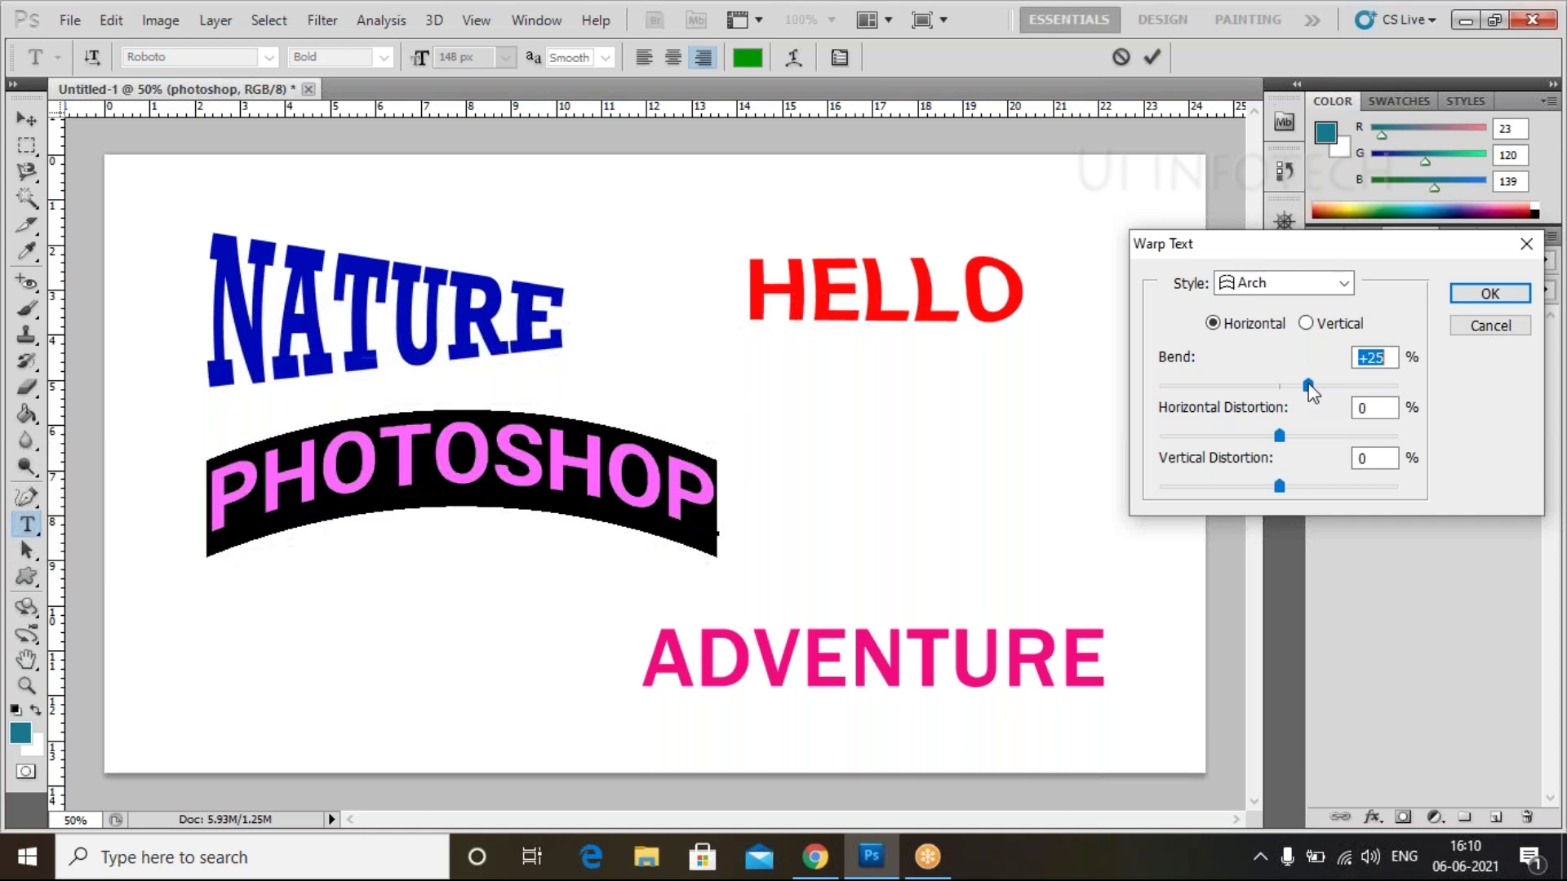
left_click(1471, 301)
key("ctrl+Return")
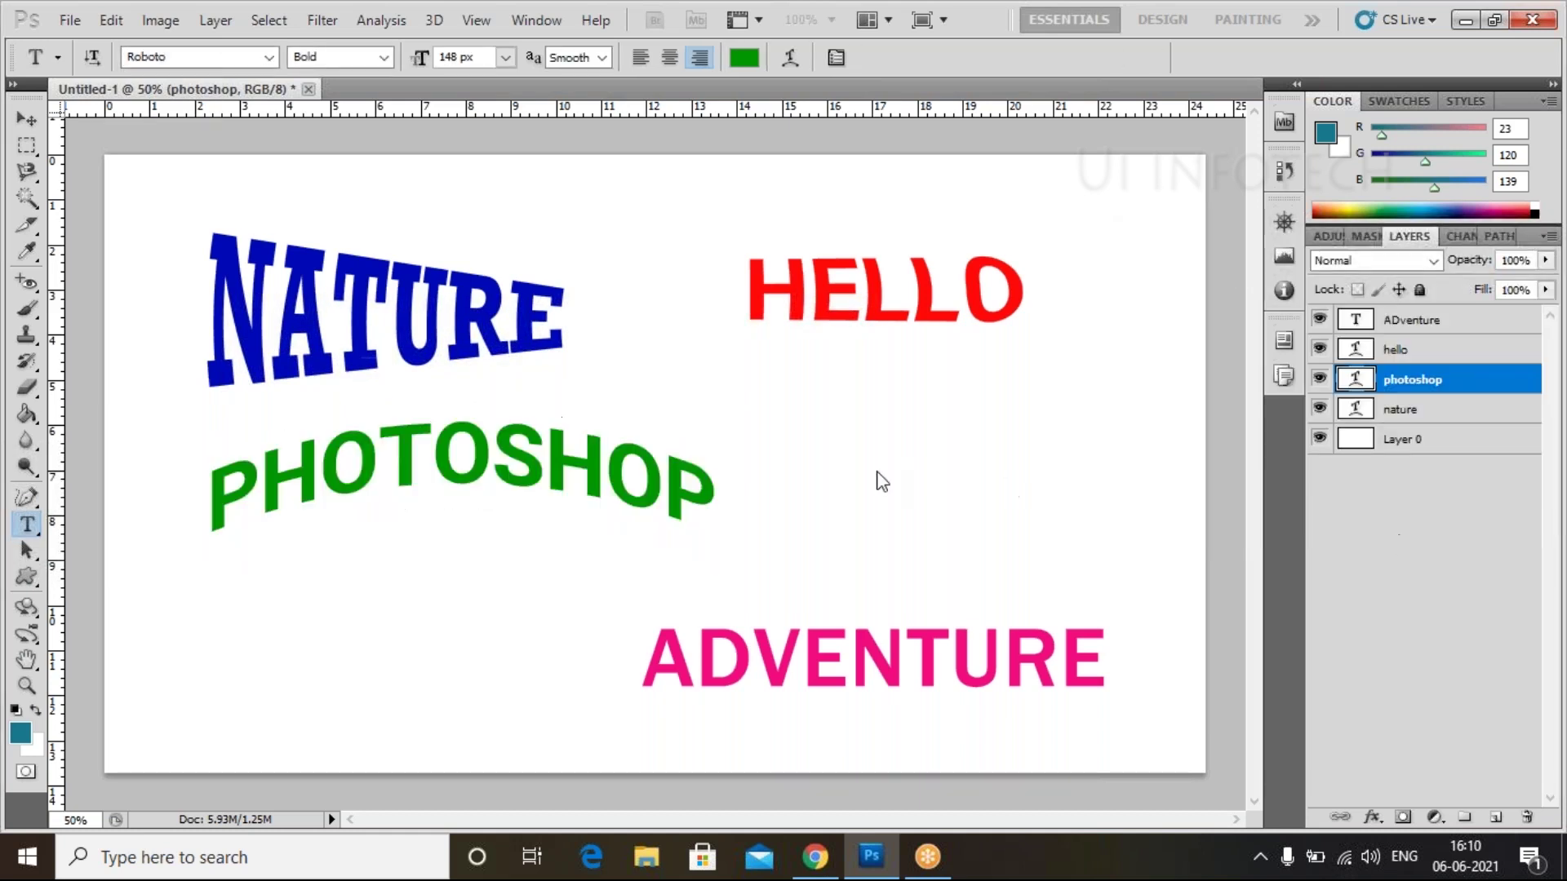
Remove faux bold from ADVENTURE and give it a Bulge warp with a +32 bend
key("v")
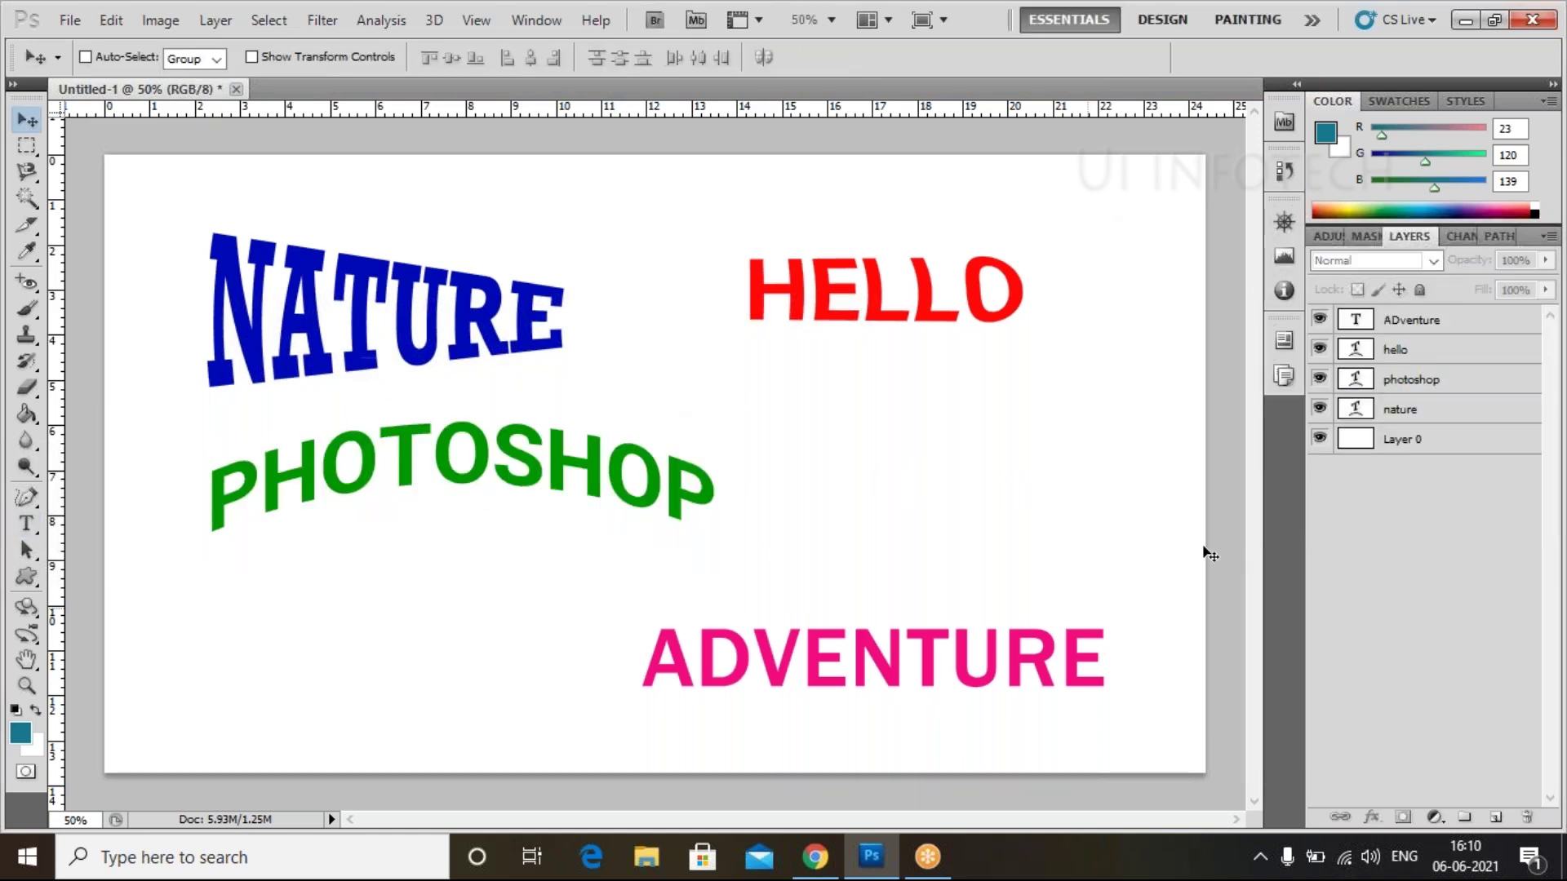
double_click(1356, 320)
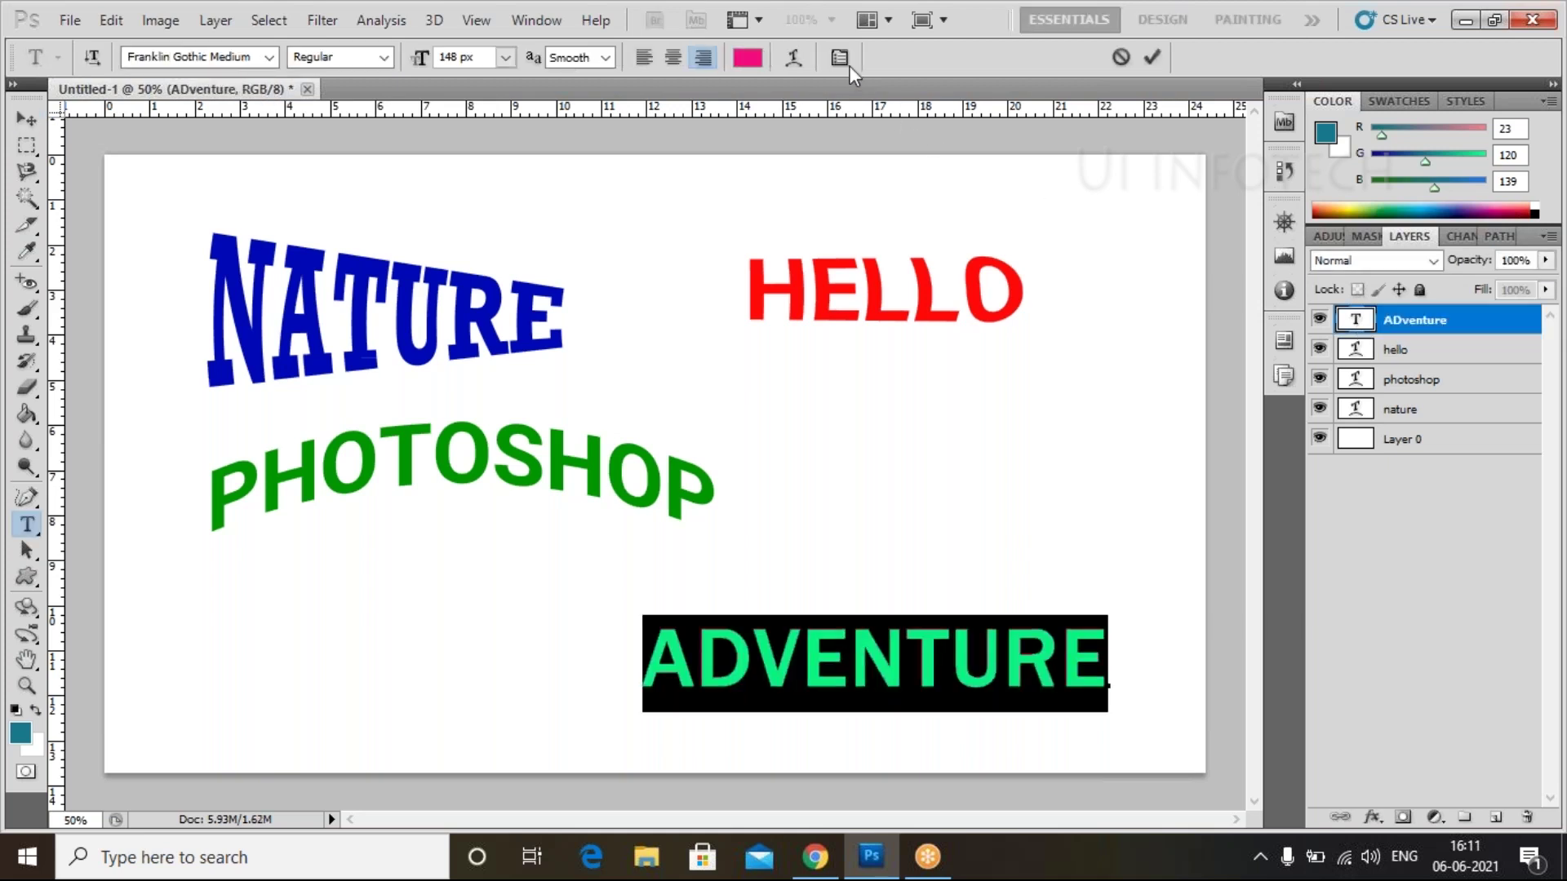
left_click(793, 57)
left_click(755, 350)
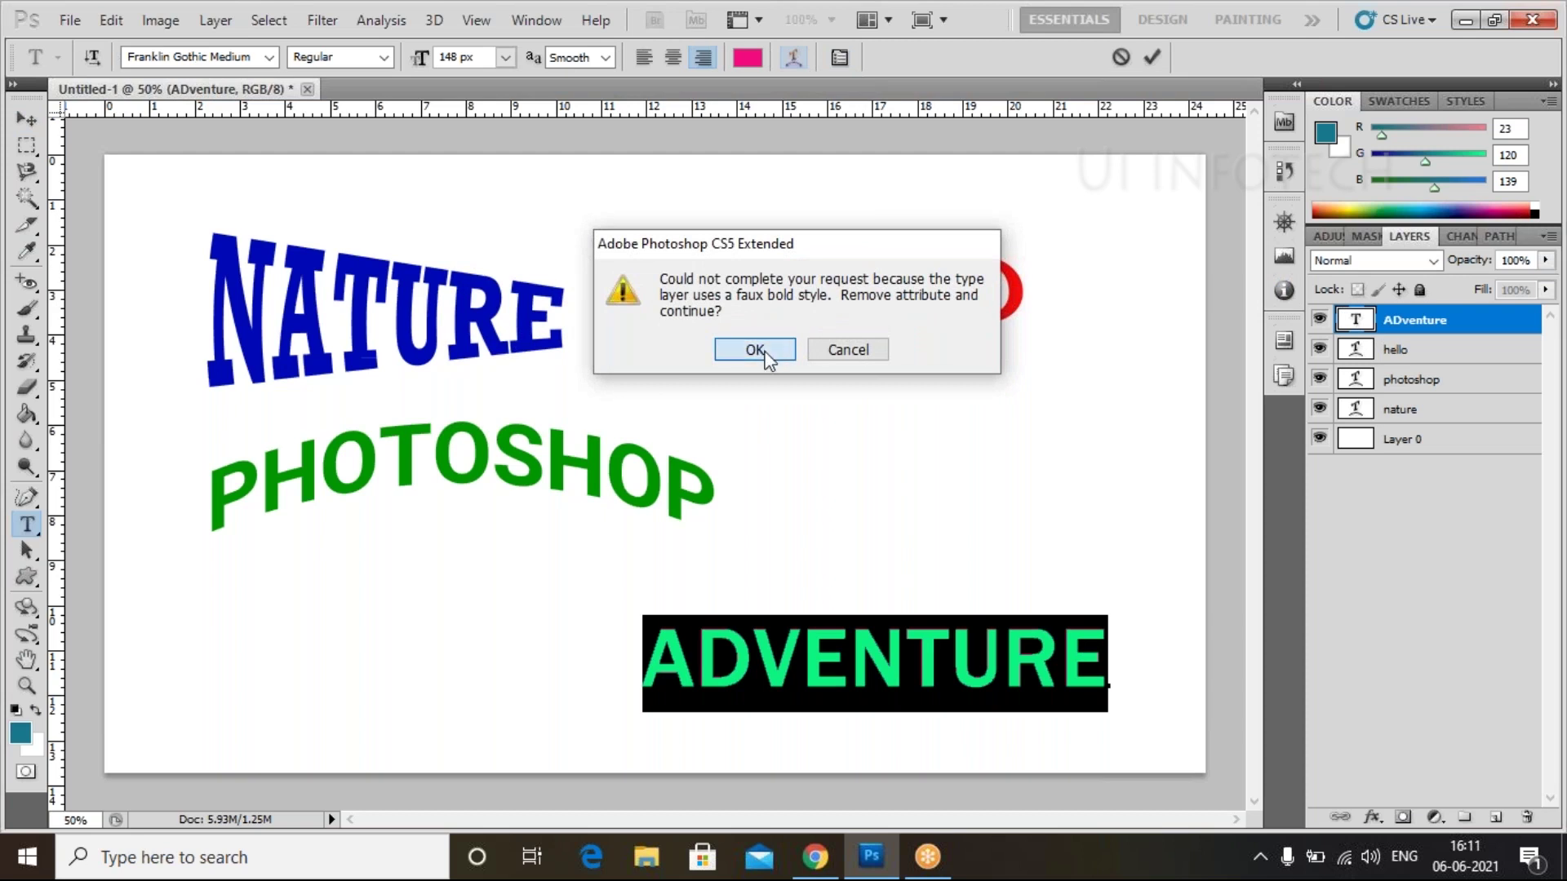
left_click(1306, 284)
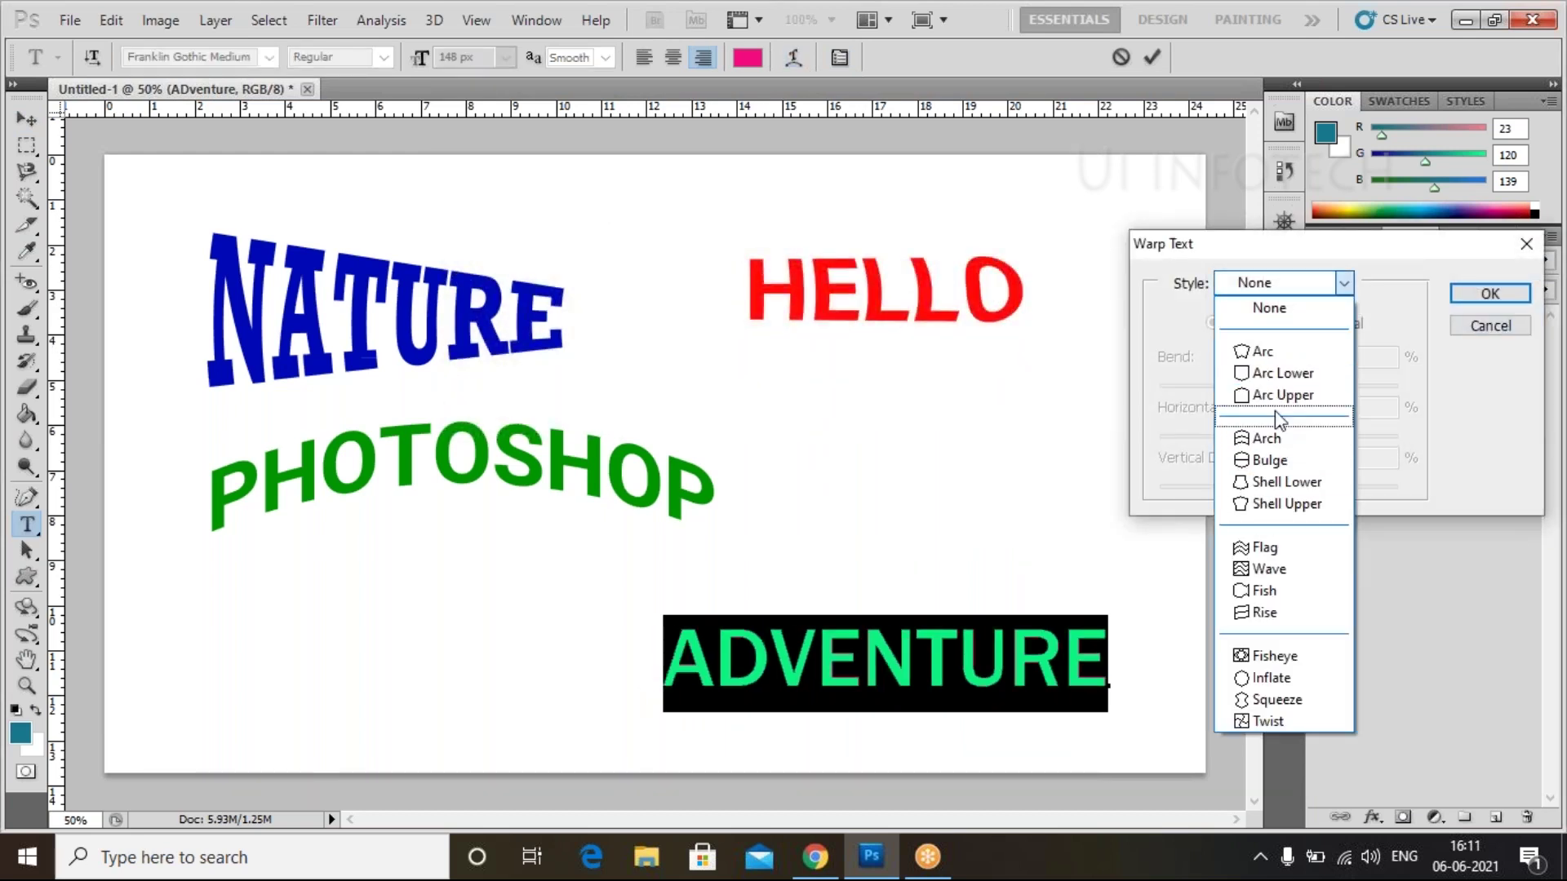
left_click(1293, 462)
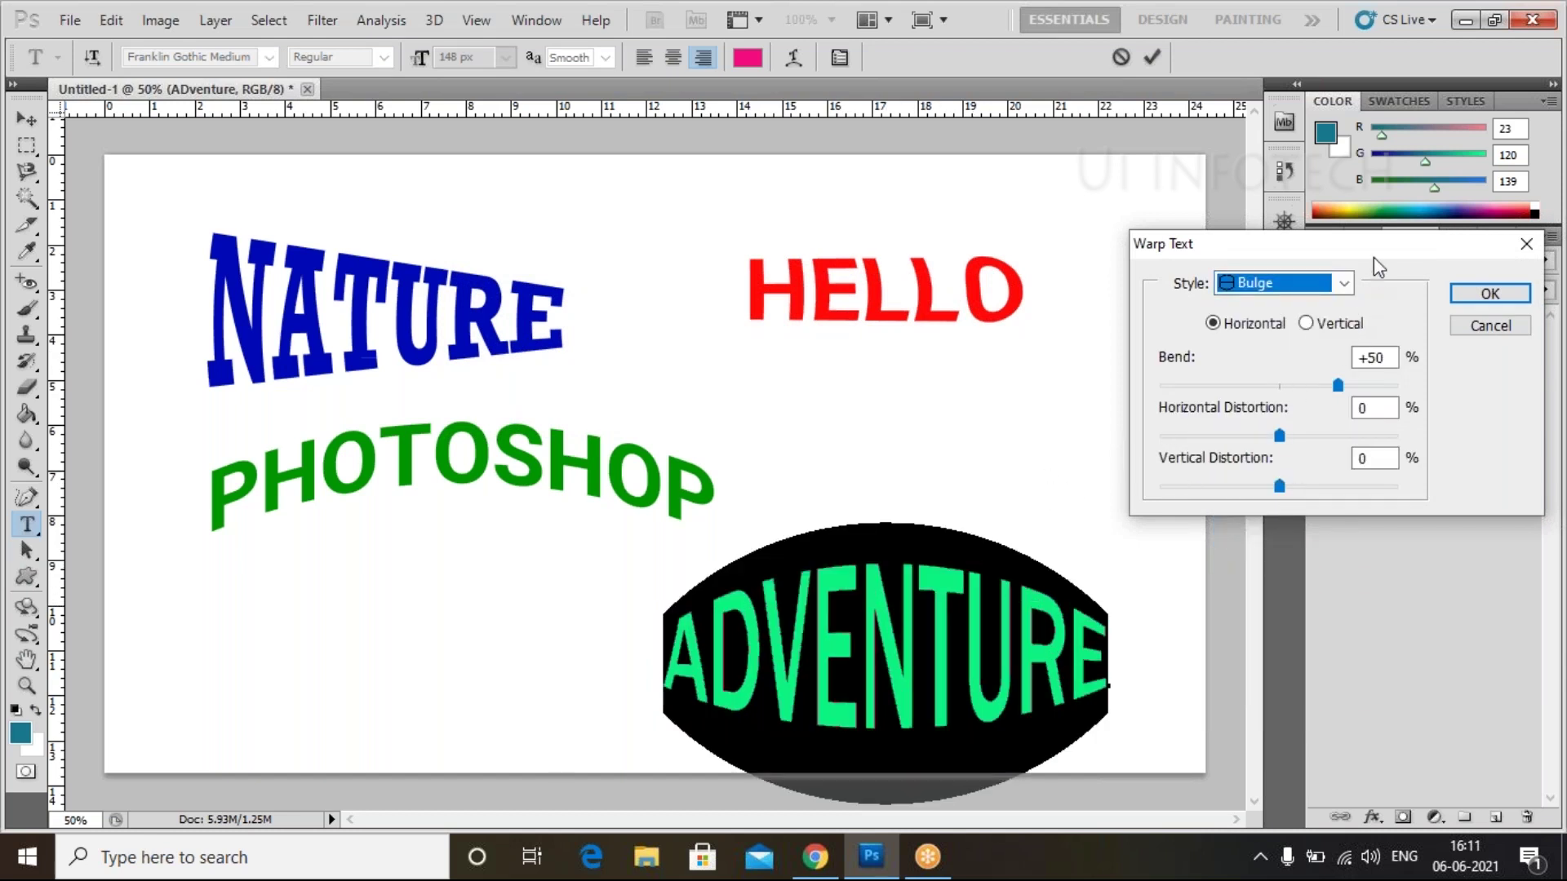
left_click_drag(1376, 253, 361, 247)
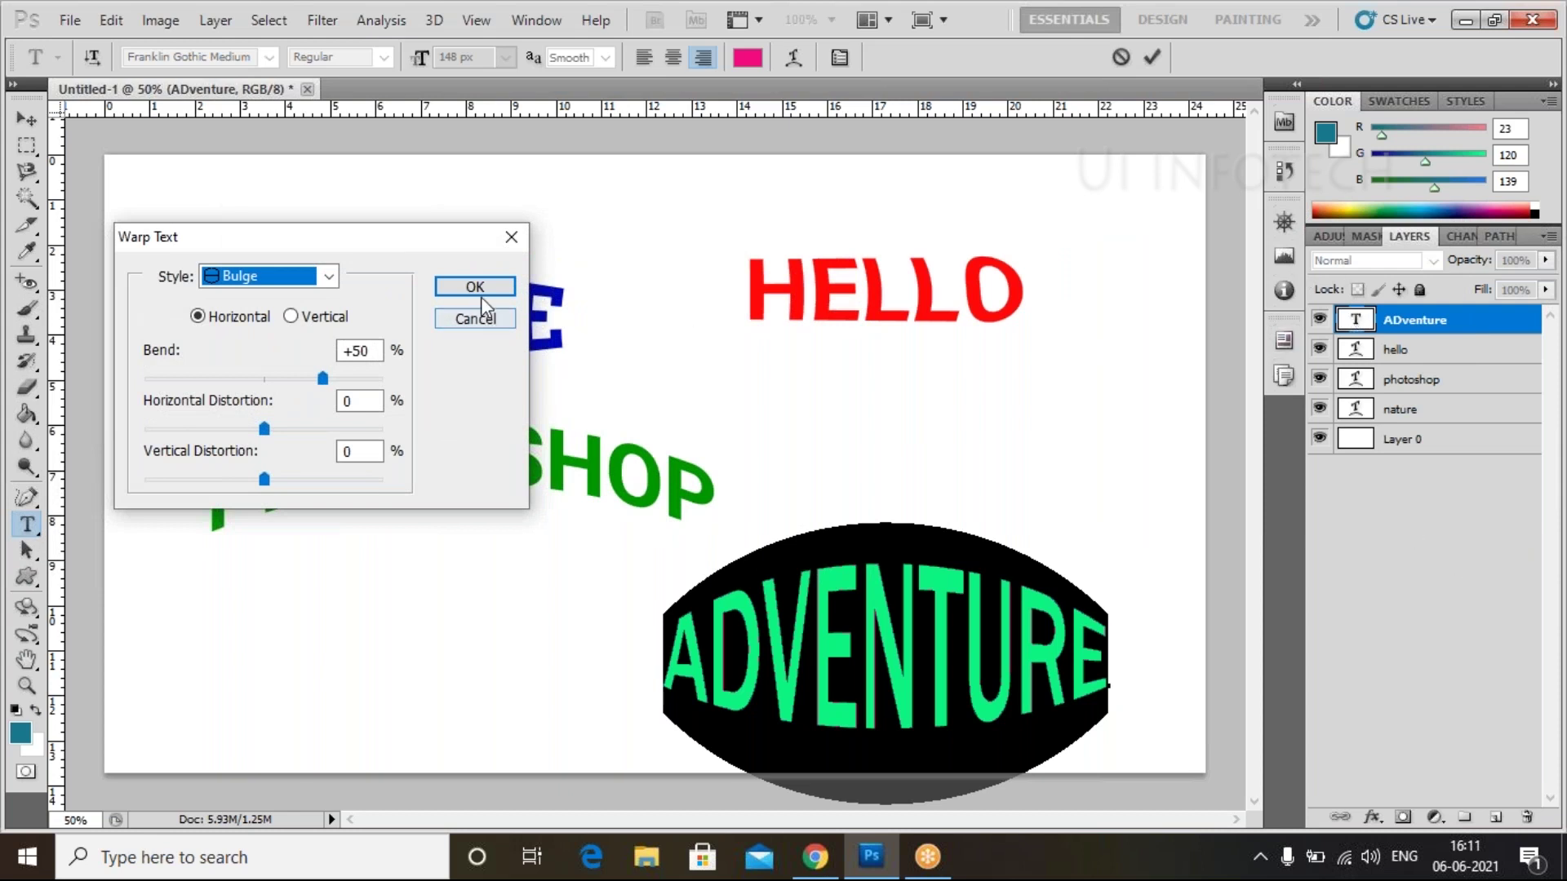
left_click_drag(323, 380, 303, 382)
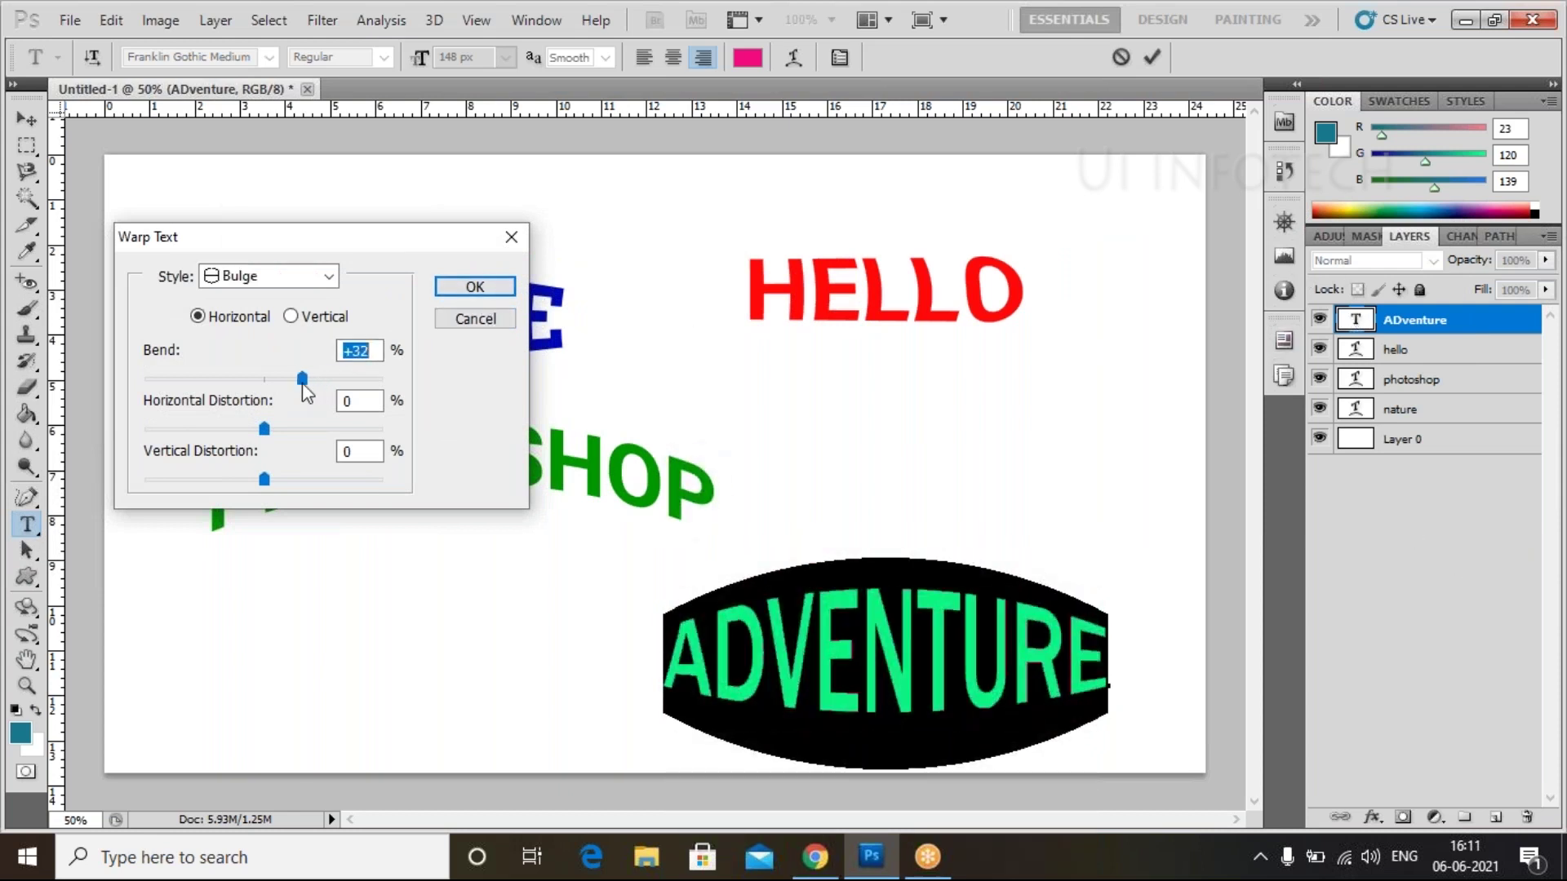
left_click(474, 292)
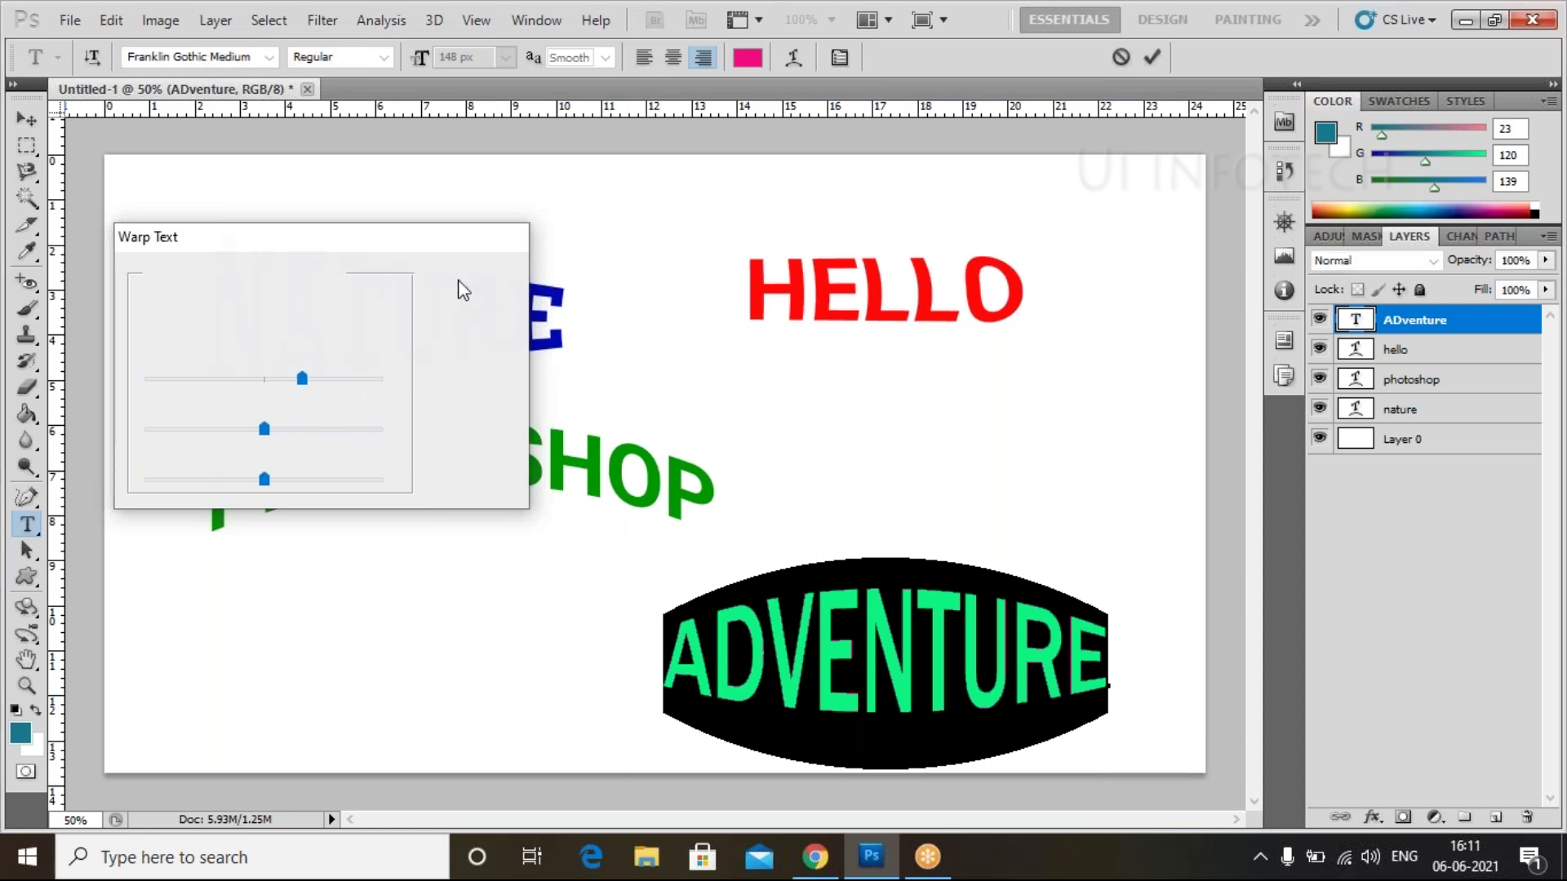
key("v")
Select the ADventure layer and move the word up and left on the canvas
left_click(1526, 644)
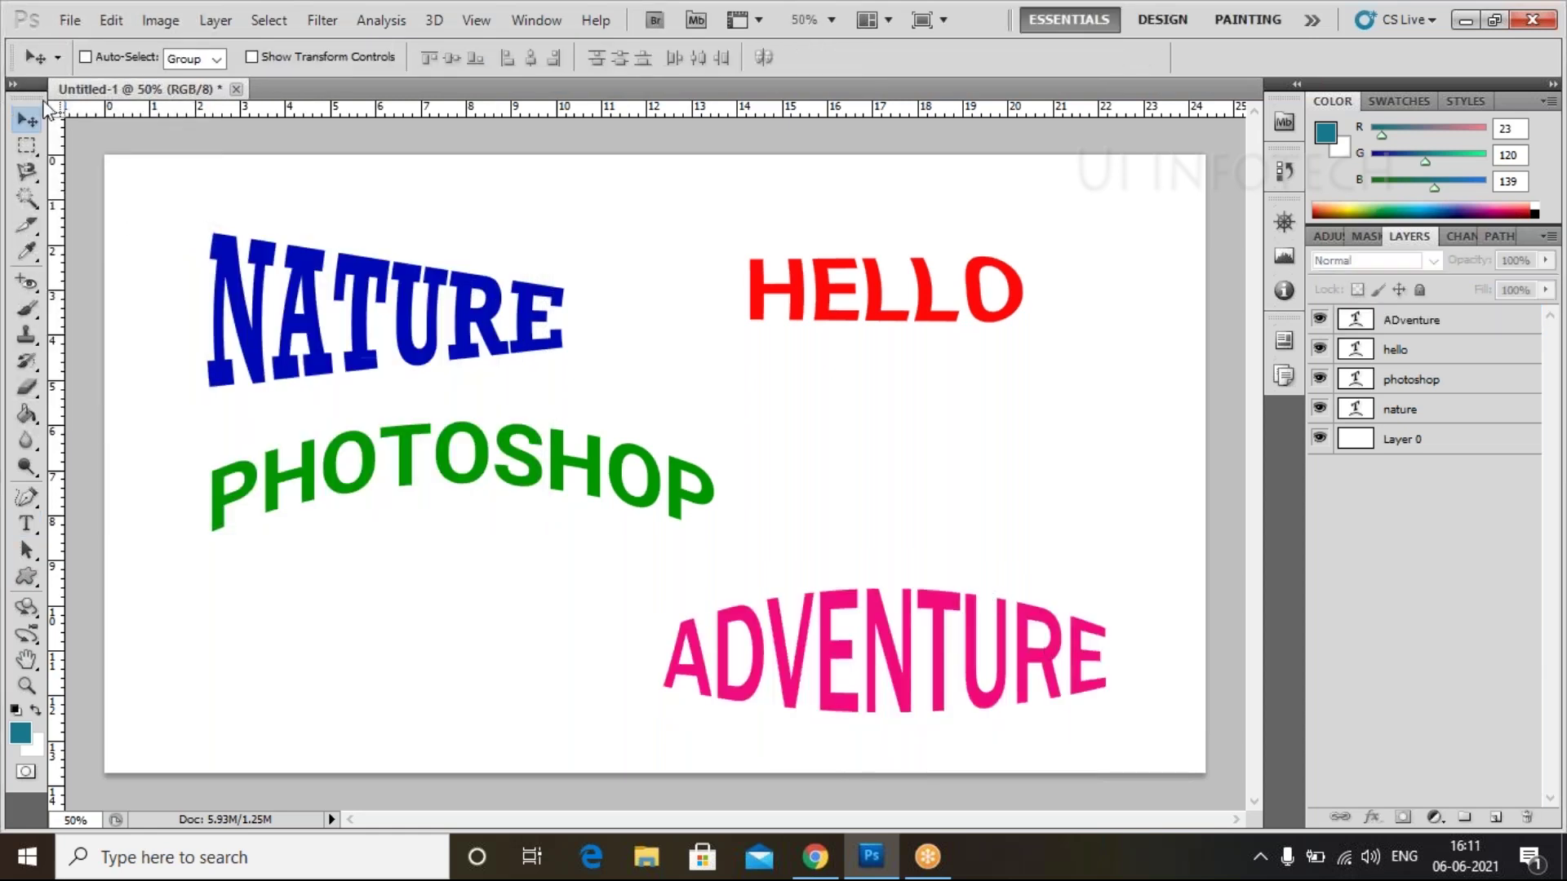
left_click(932, 678)
left_click(823, 348)
left_click(1412, 320)
left_click_drag(1080, 642, 1000, 606)
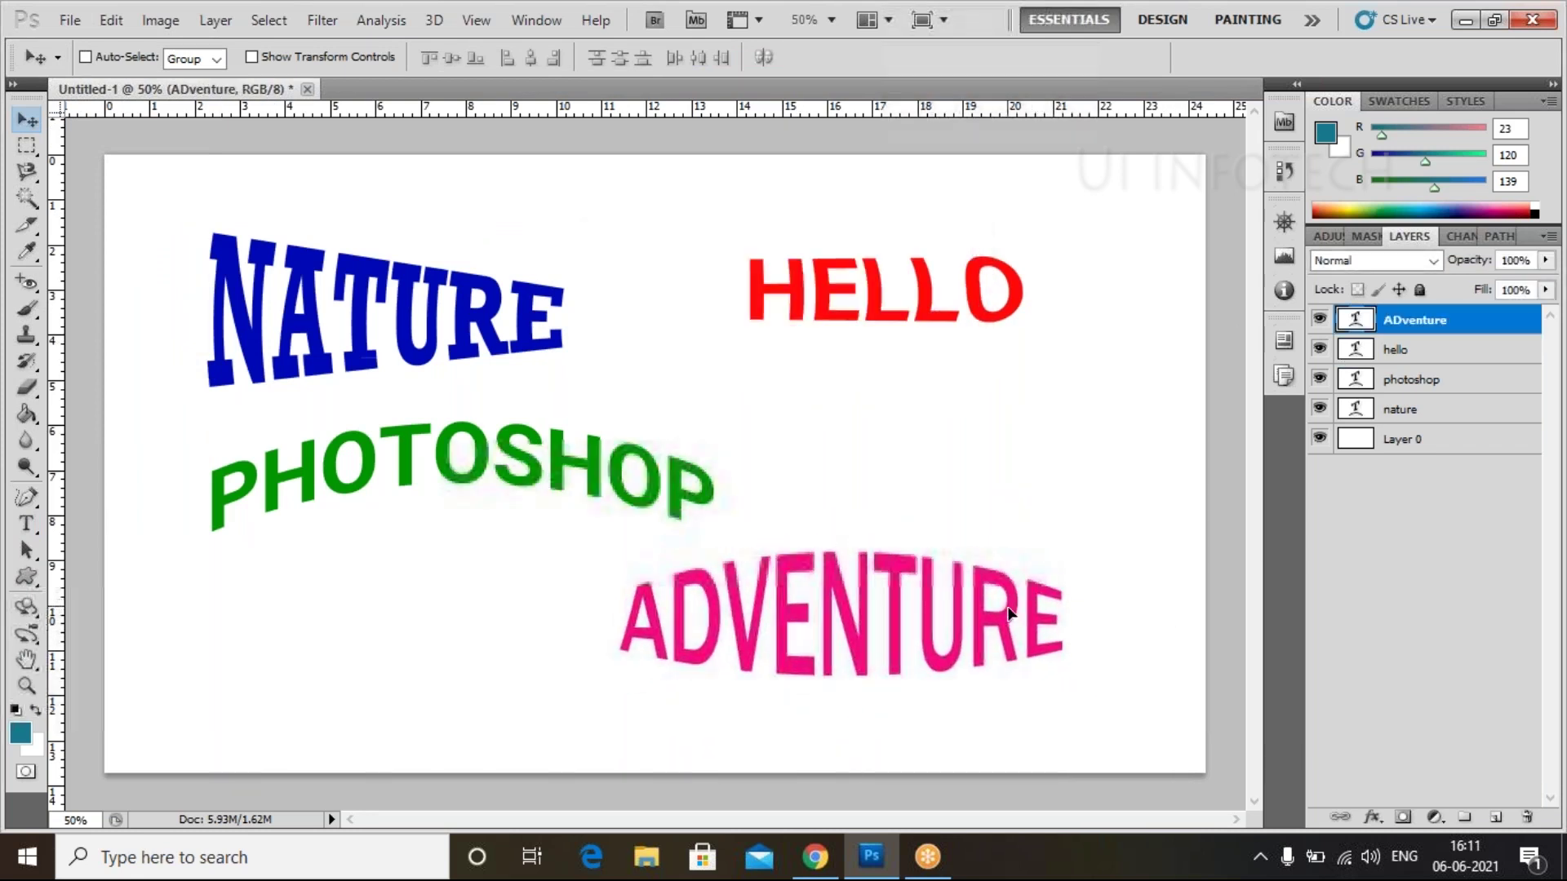